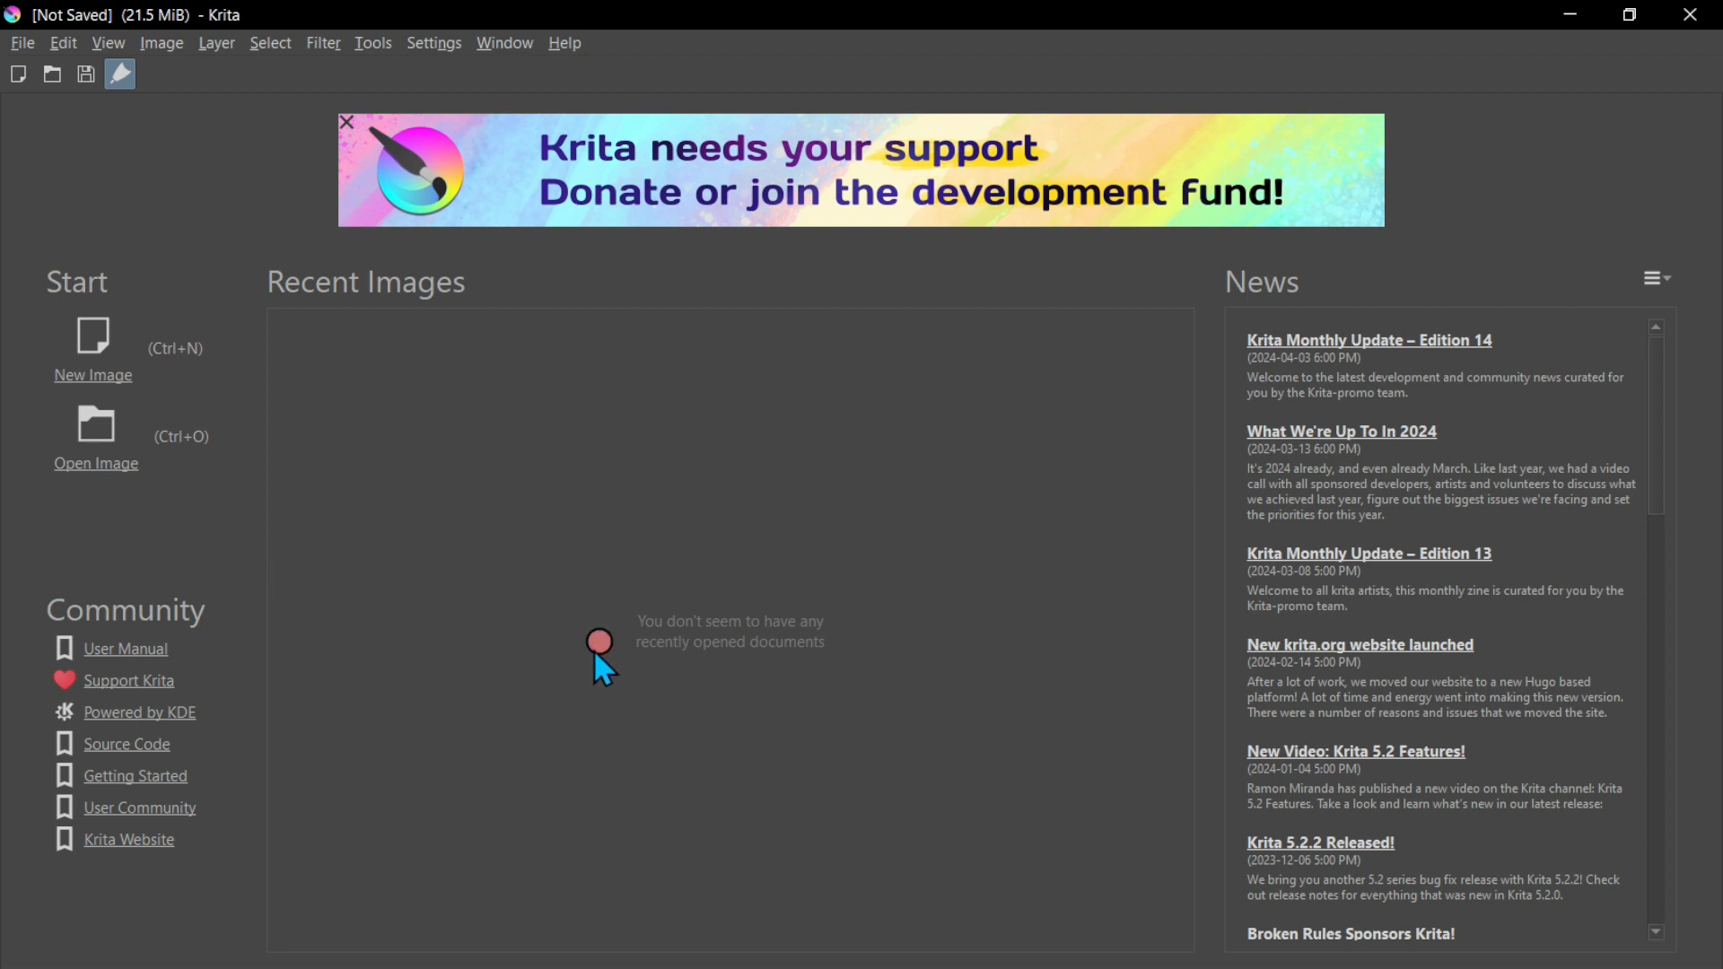
- Create a new 500 by 500 px document at 100 pixels/inch with the RGB/Alpha, 8-bit integer color setup
left_click(24, 43)
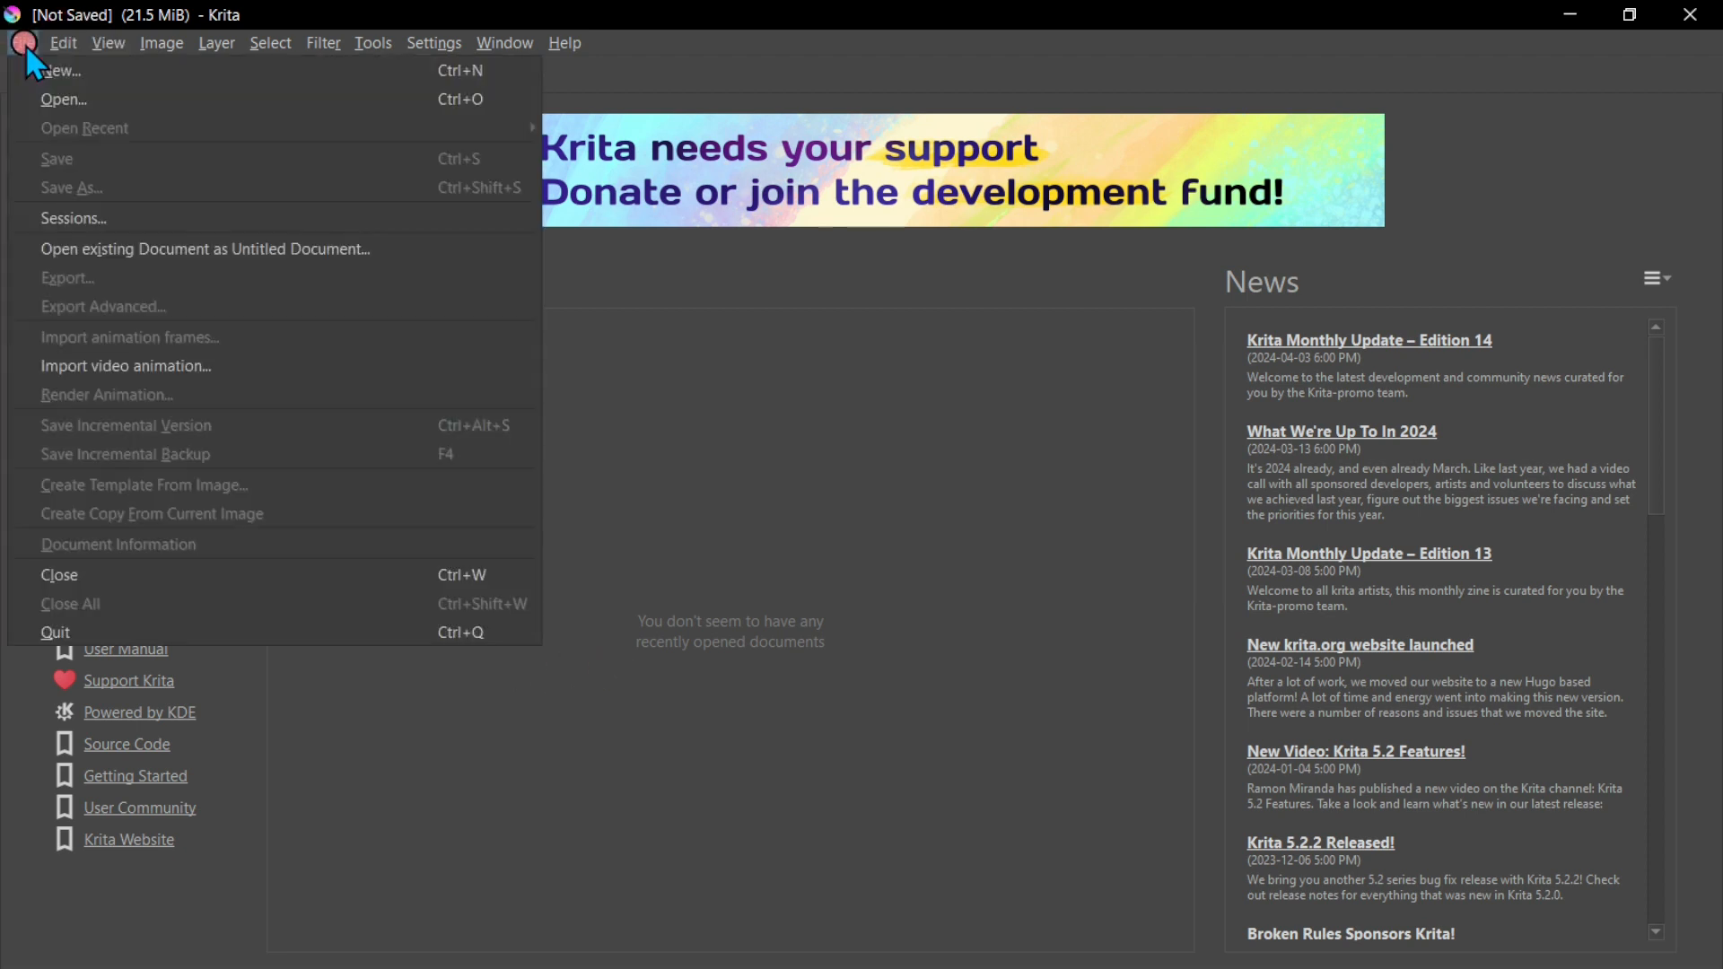
left_click(73, 69)
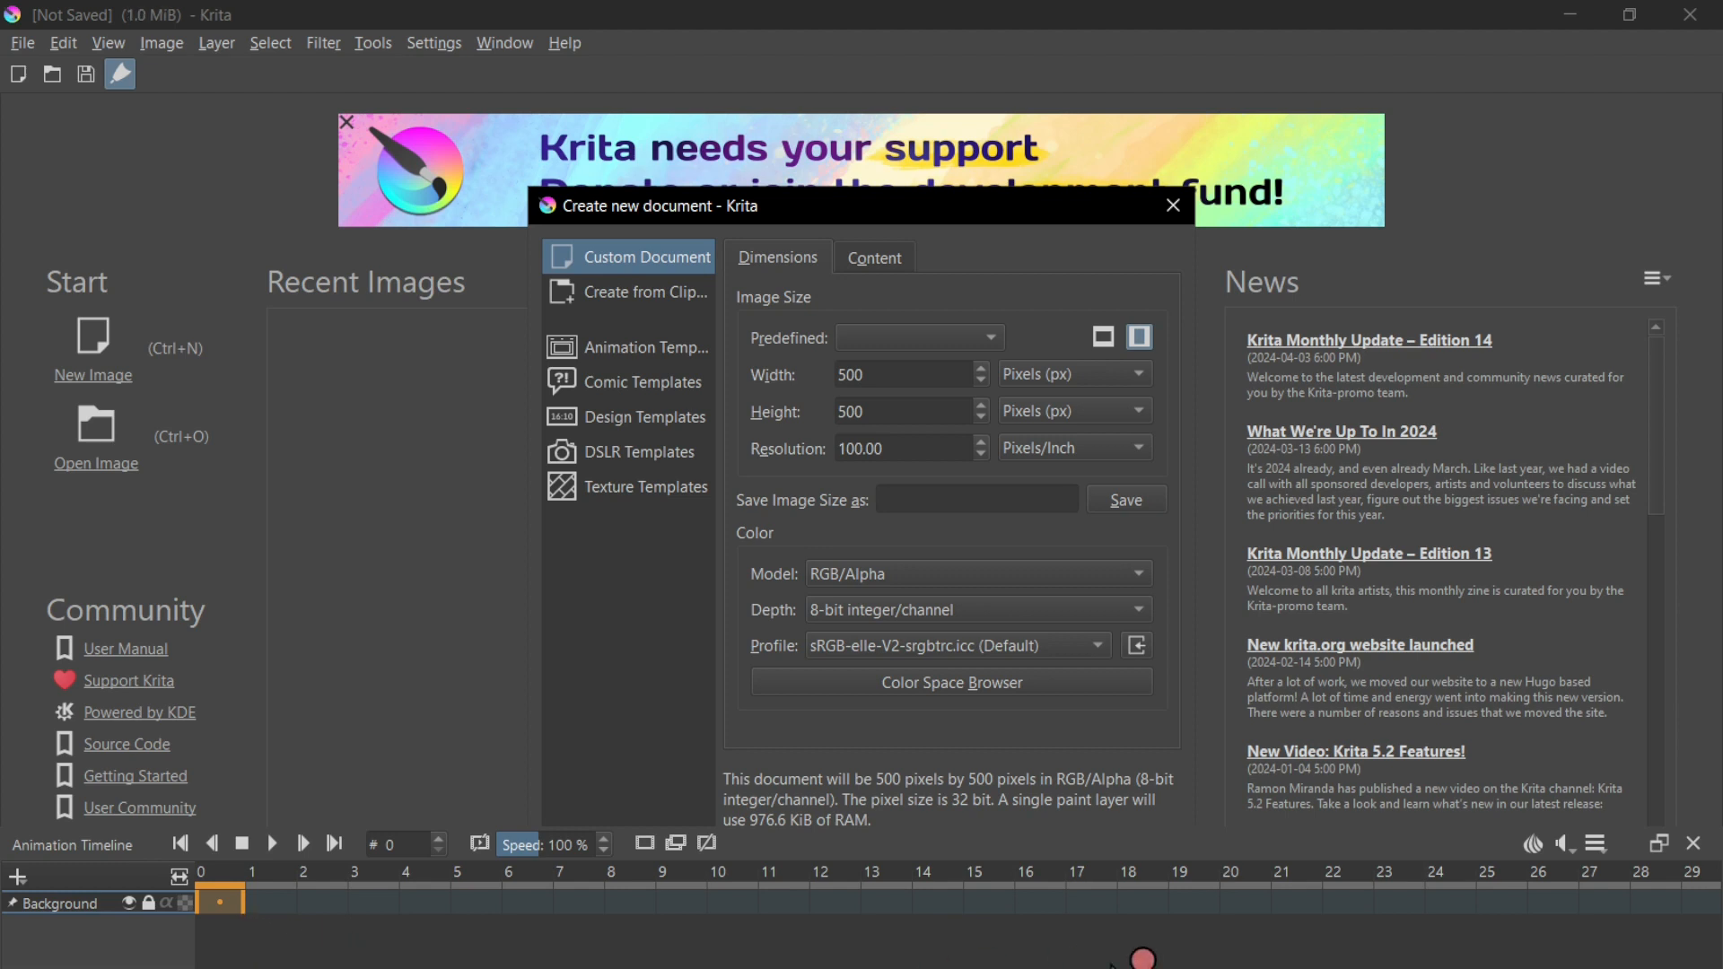
left_click(1528, 942)
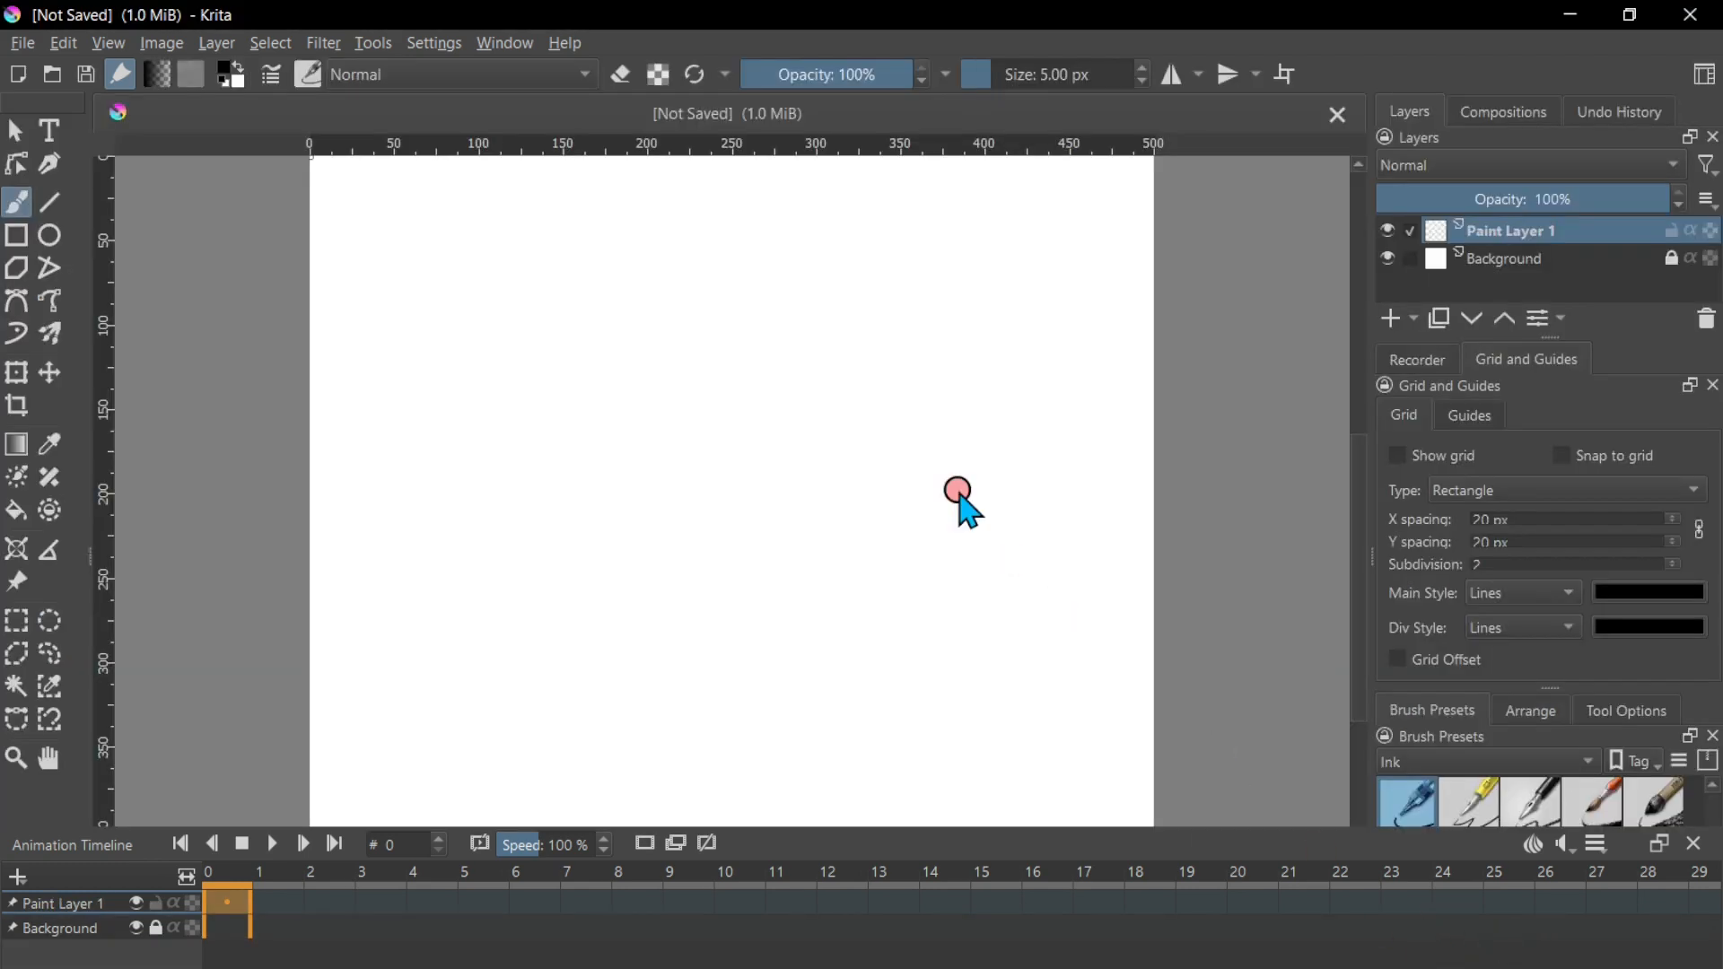
- Check the list of dockers for the Animation Timeline
left_click(437, 42)
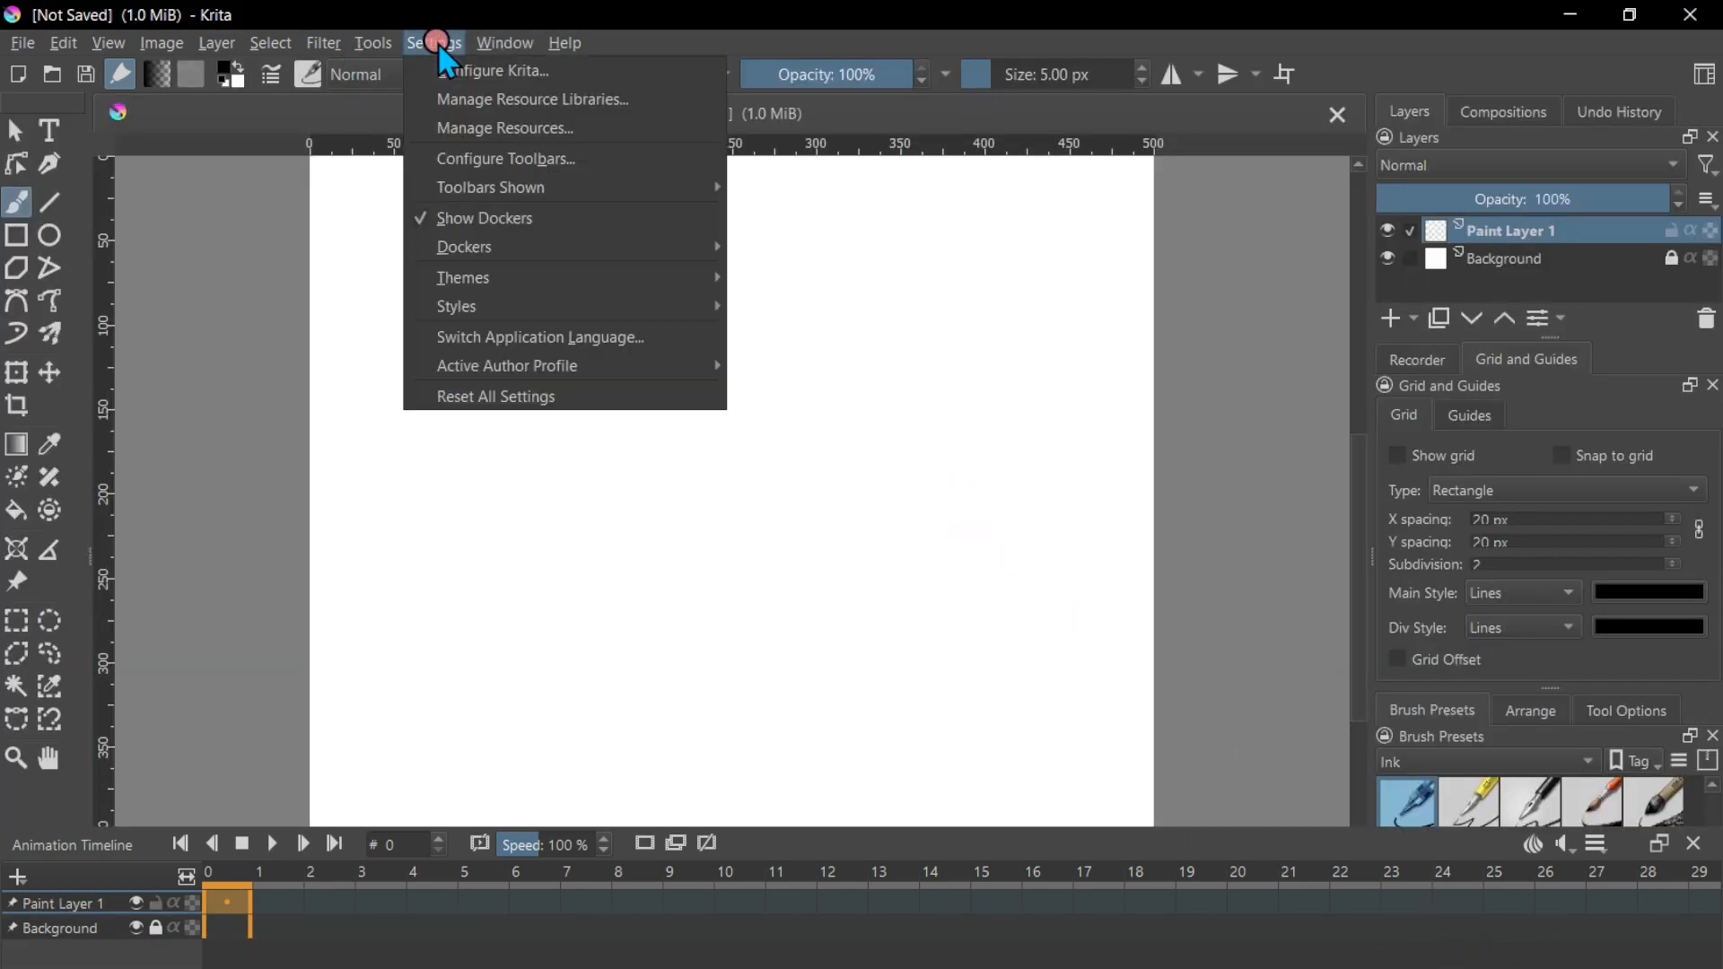
mouse_move(581, 248)
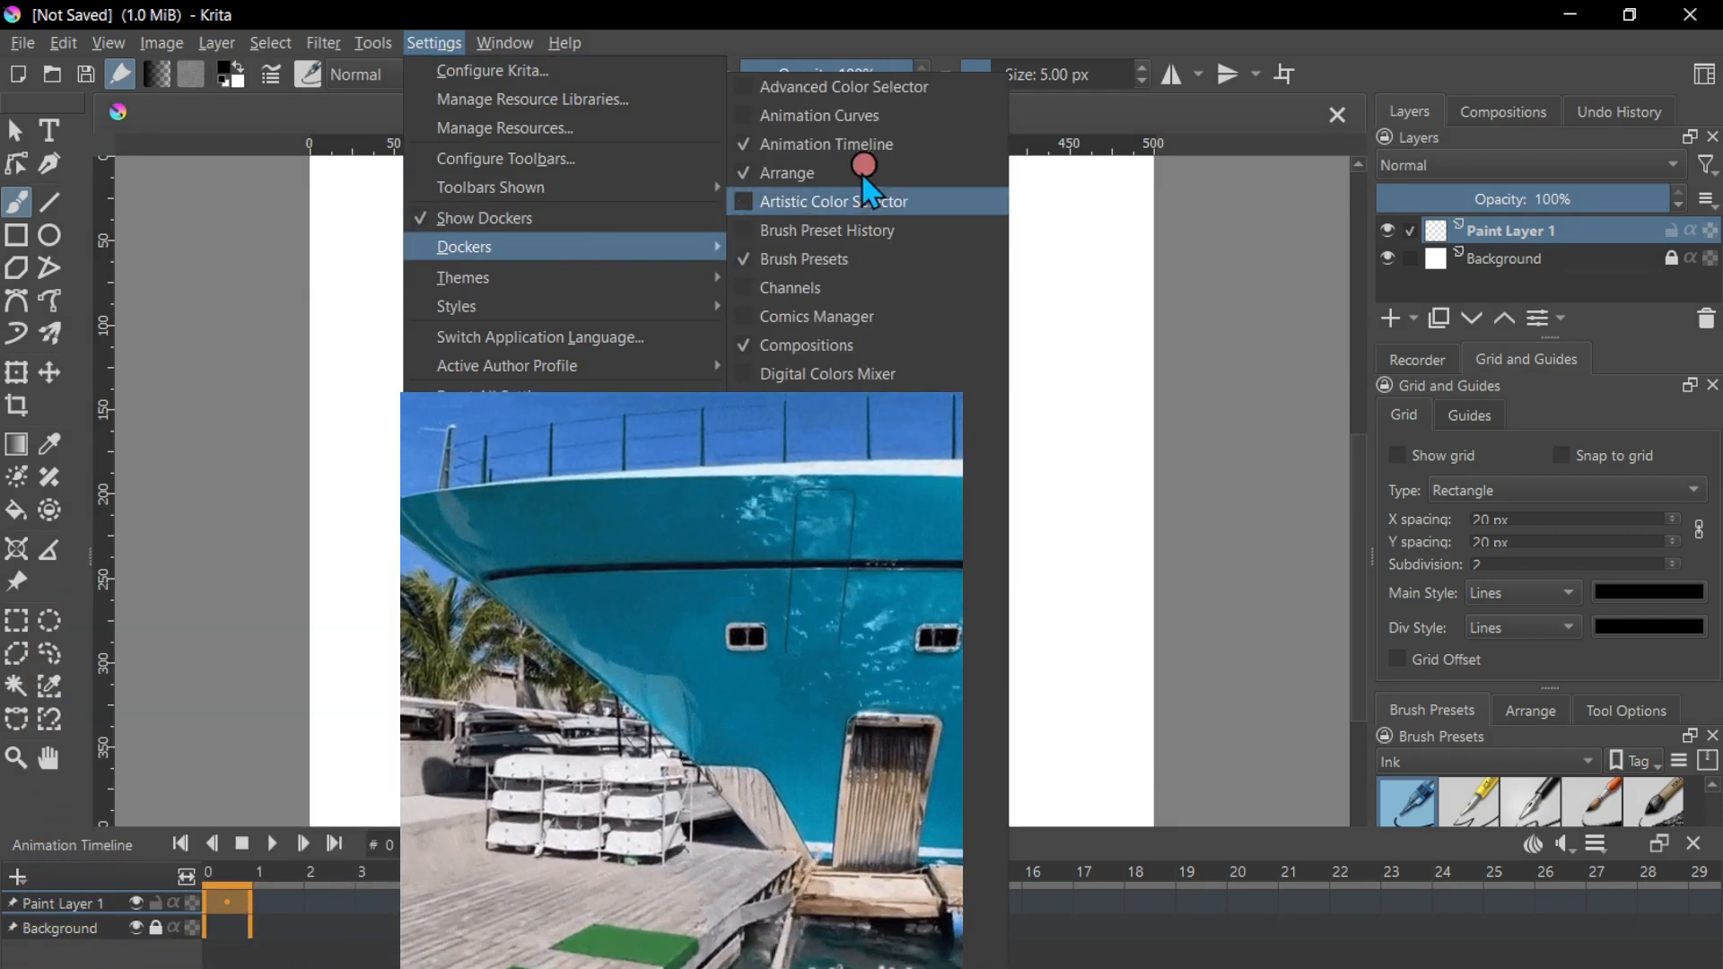
left_click(1259, 233)
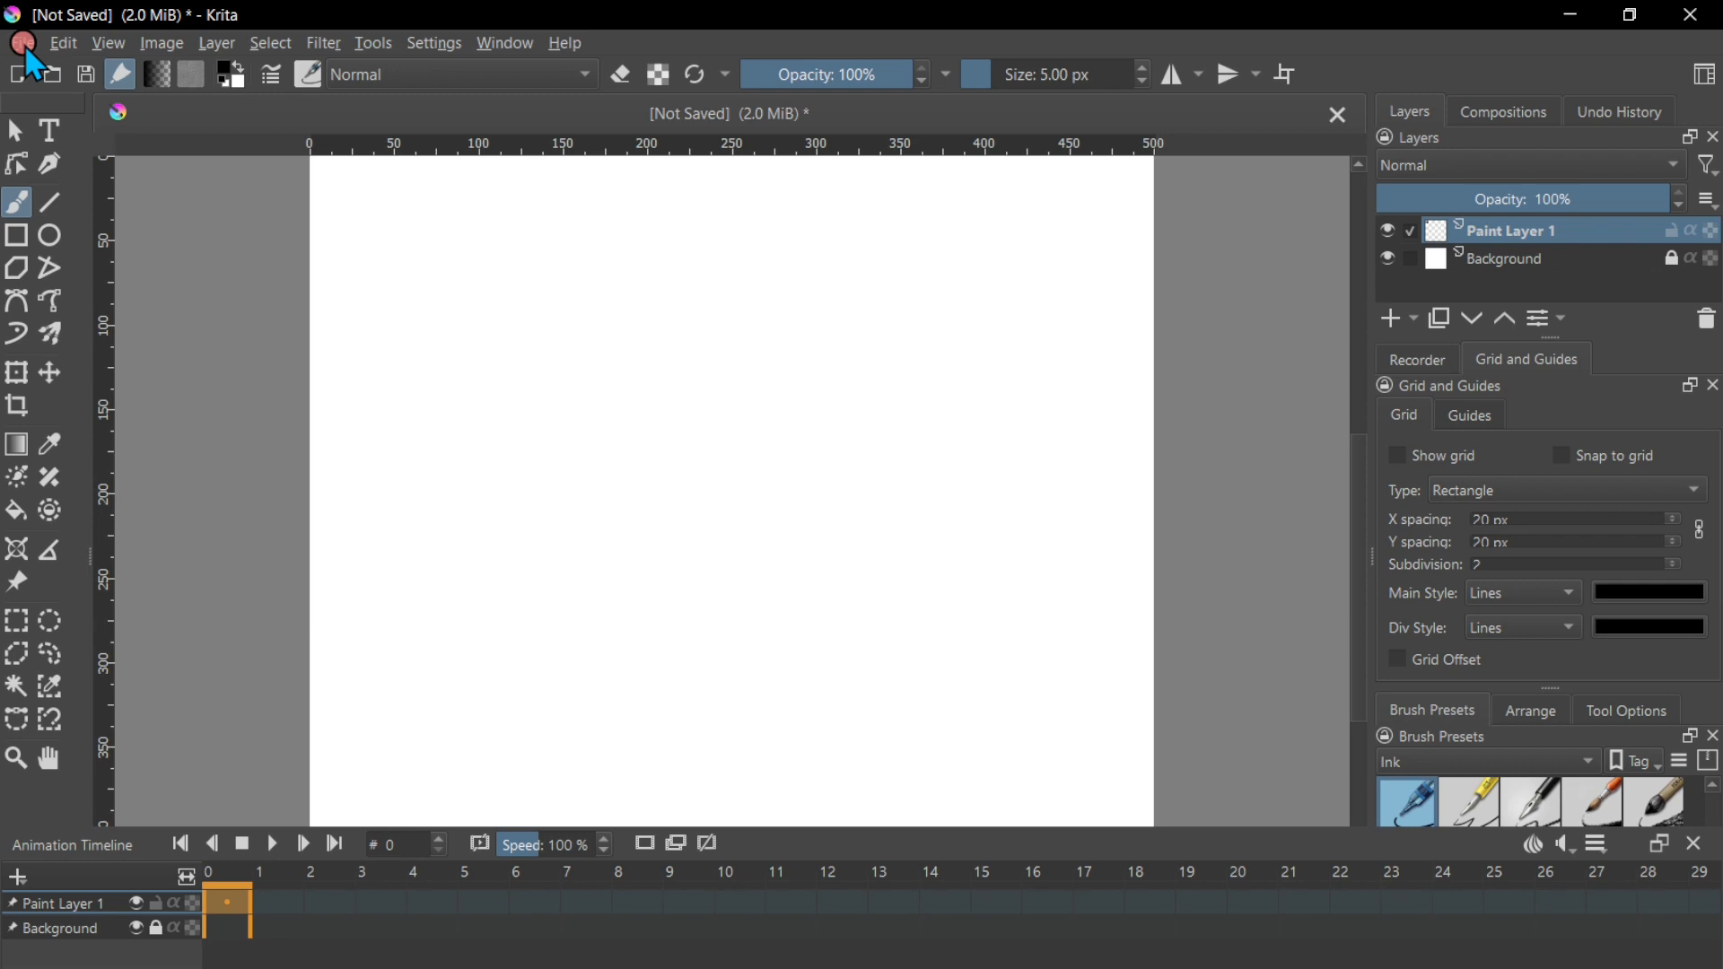
- Import images Sc-1 to Sc-11 as animation frames in ascending numerical order, starting at 0 with step 1
left_click(24, 44)
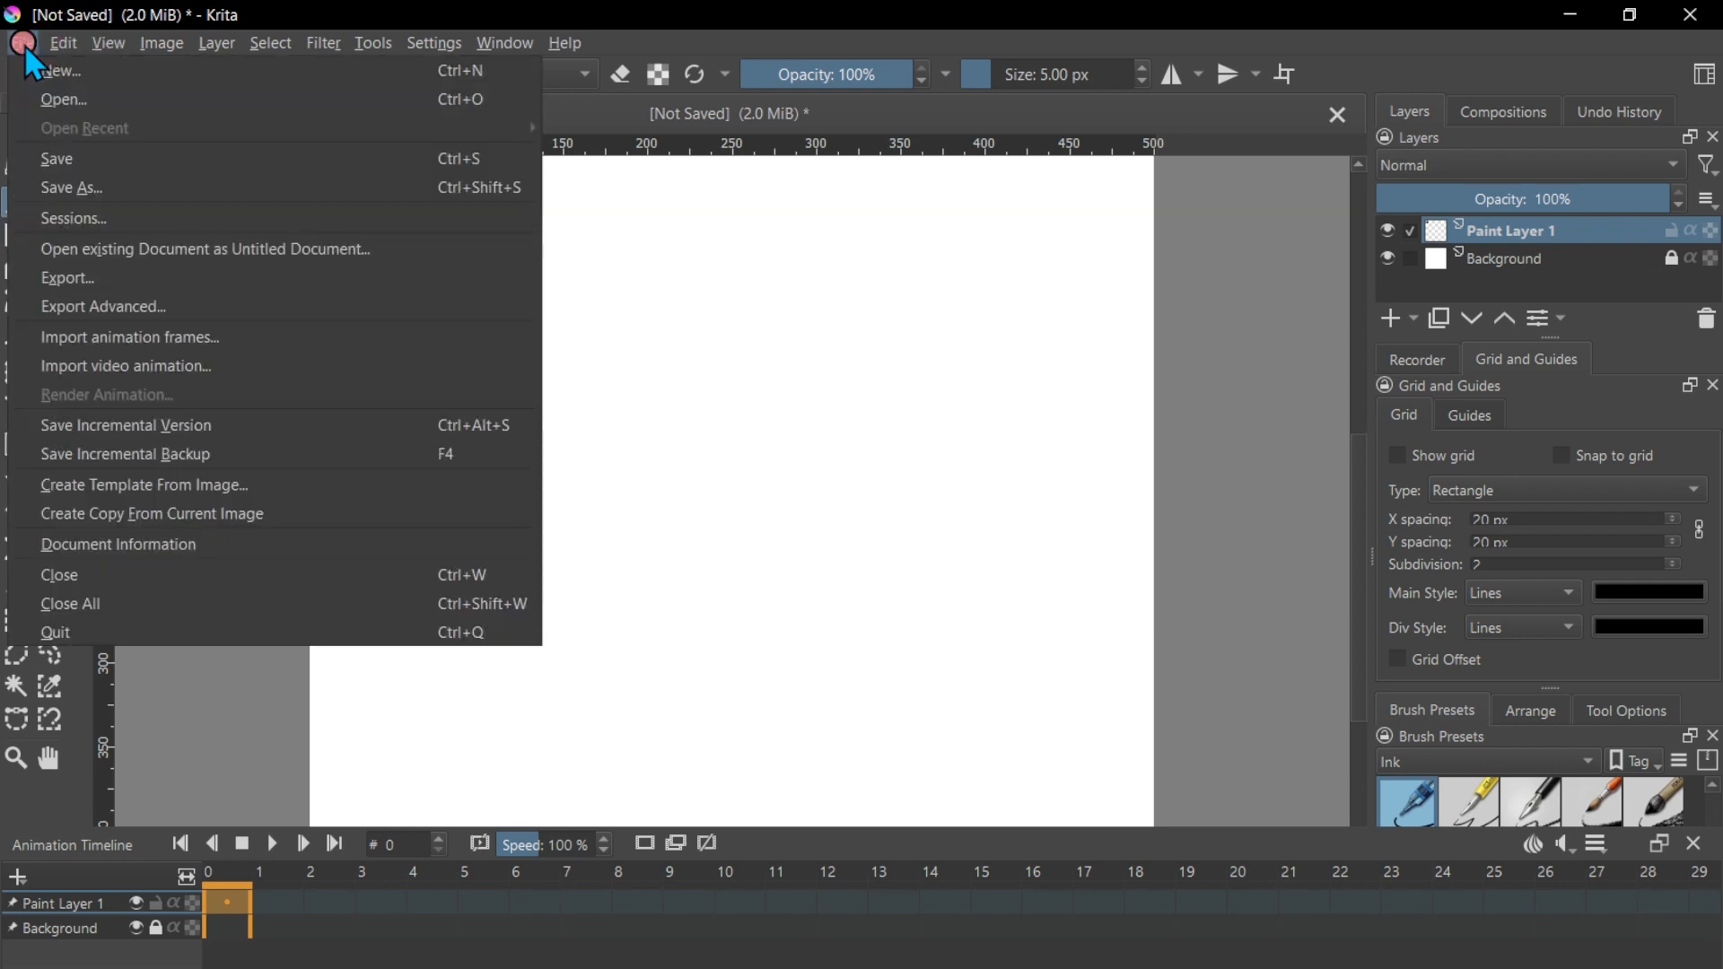
left_click(156, 341)
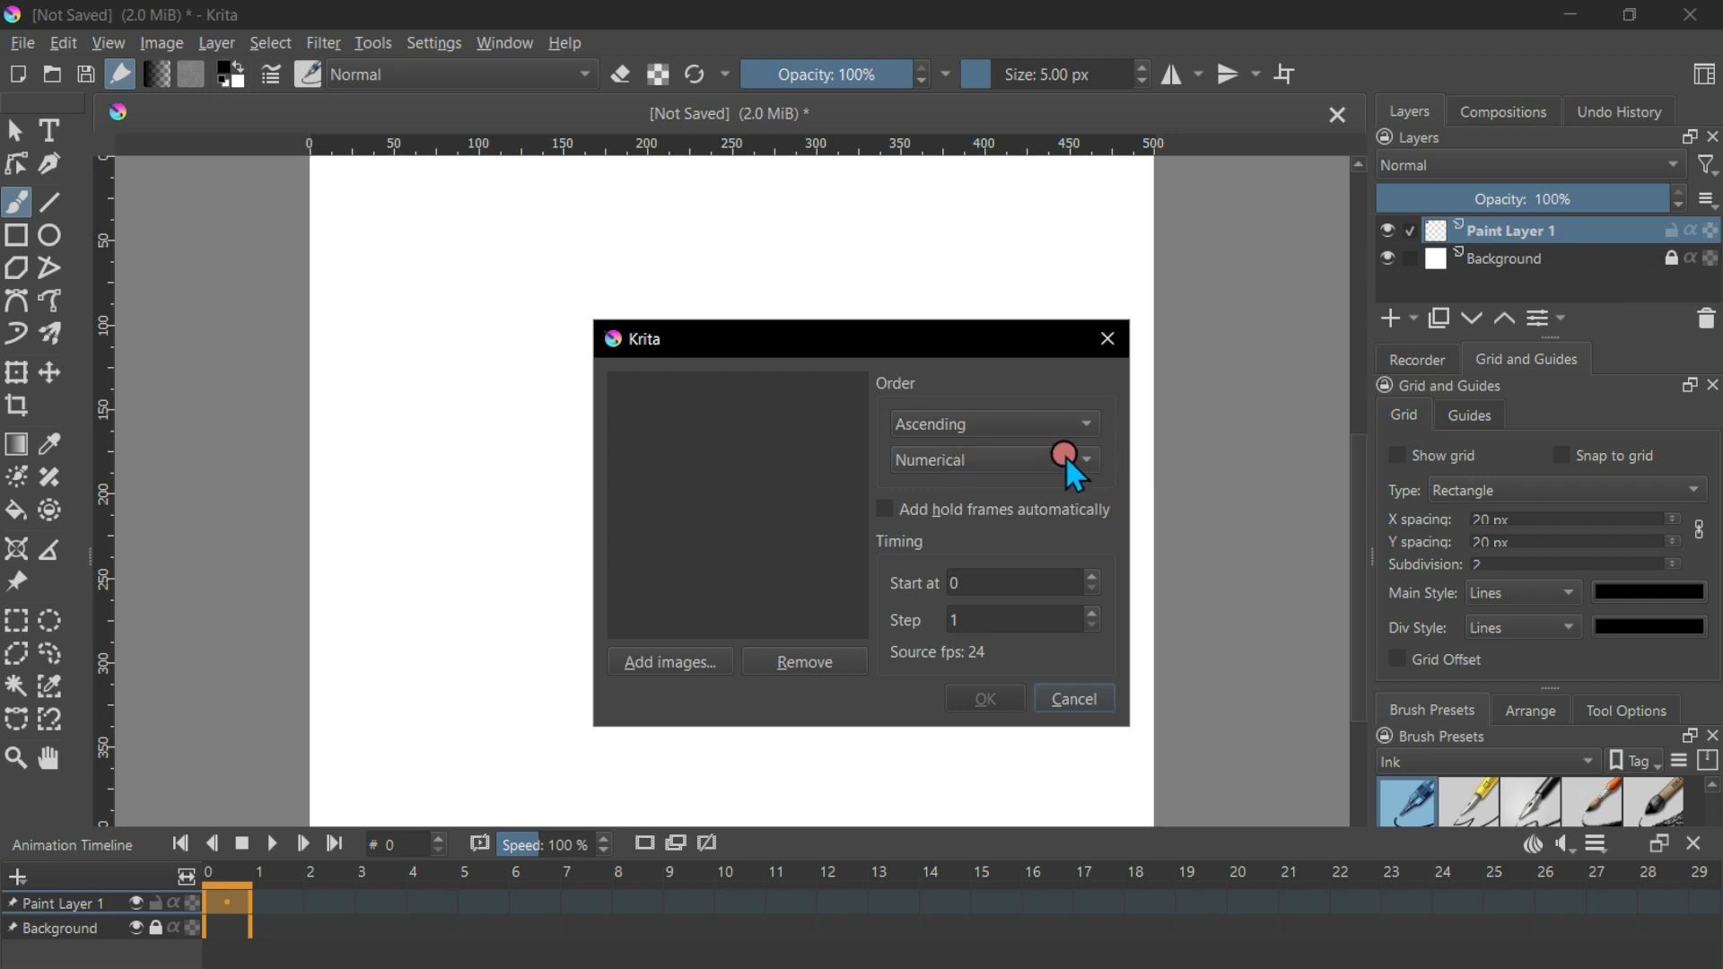
left_click(664, 662)
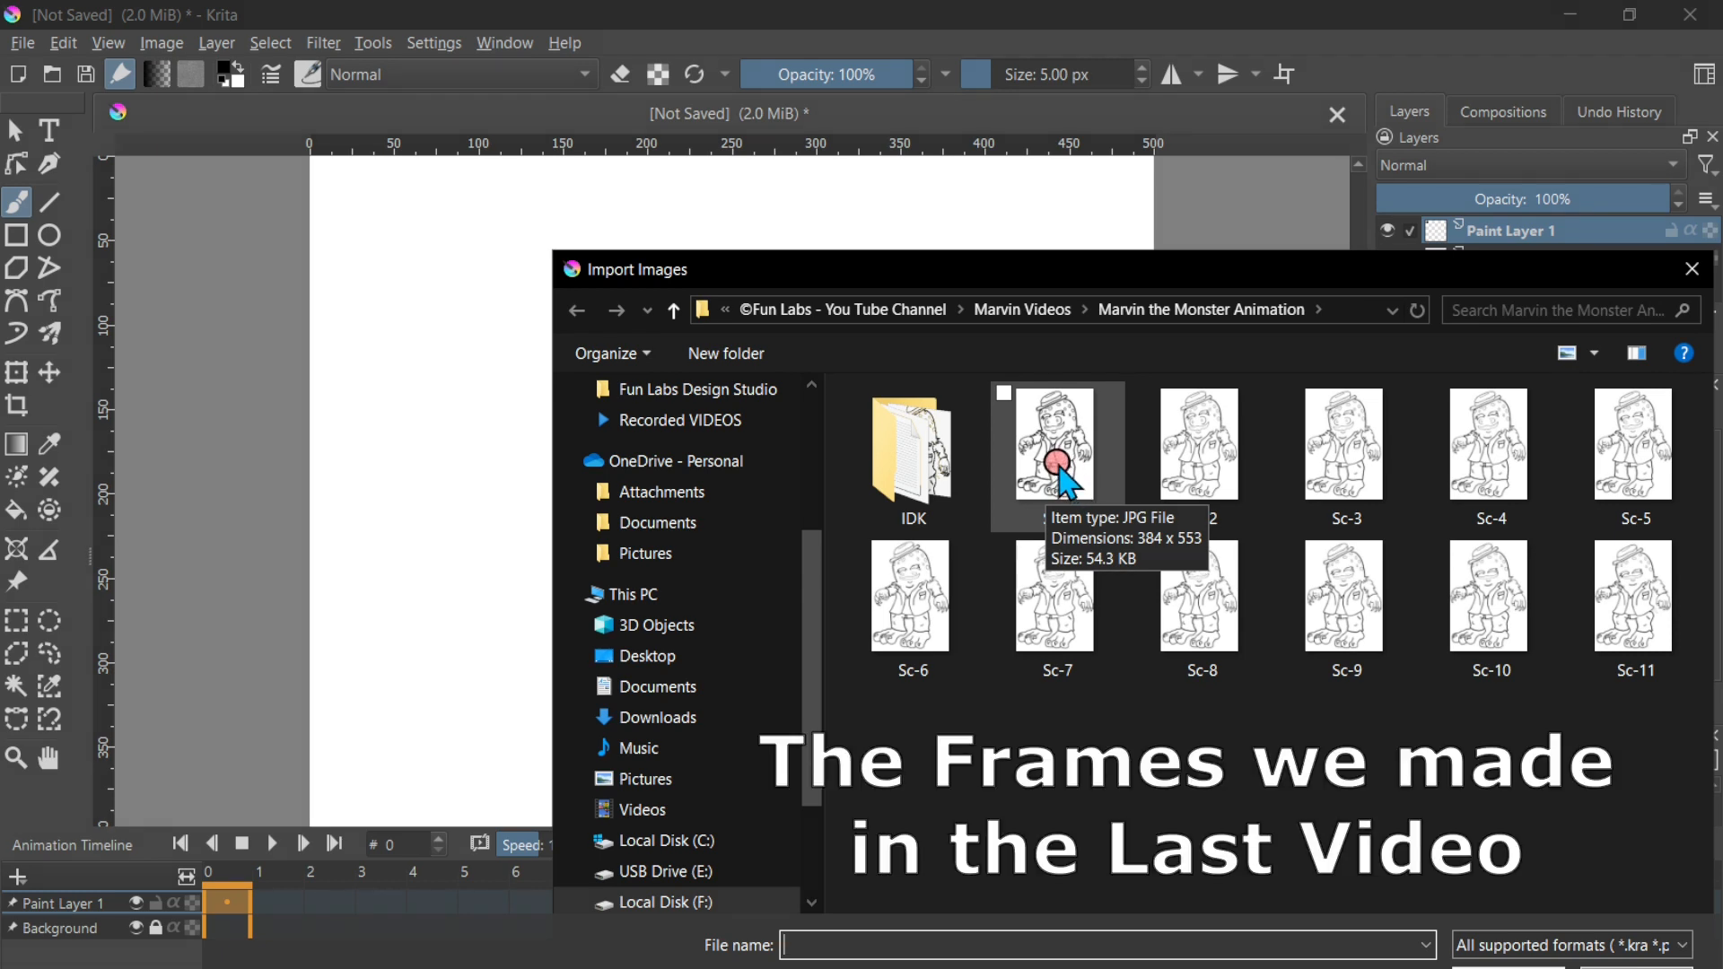
left_click(1063, 480)
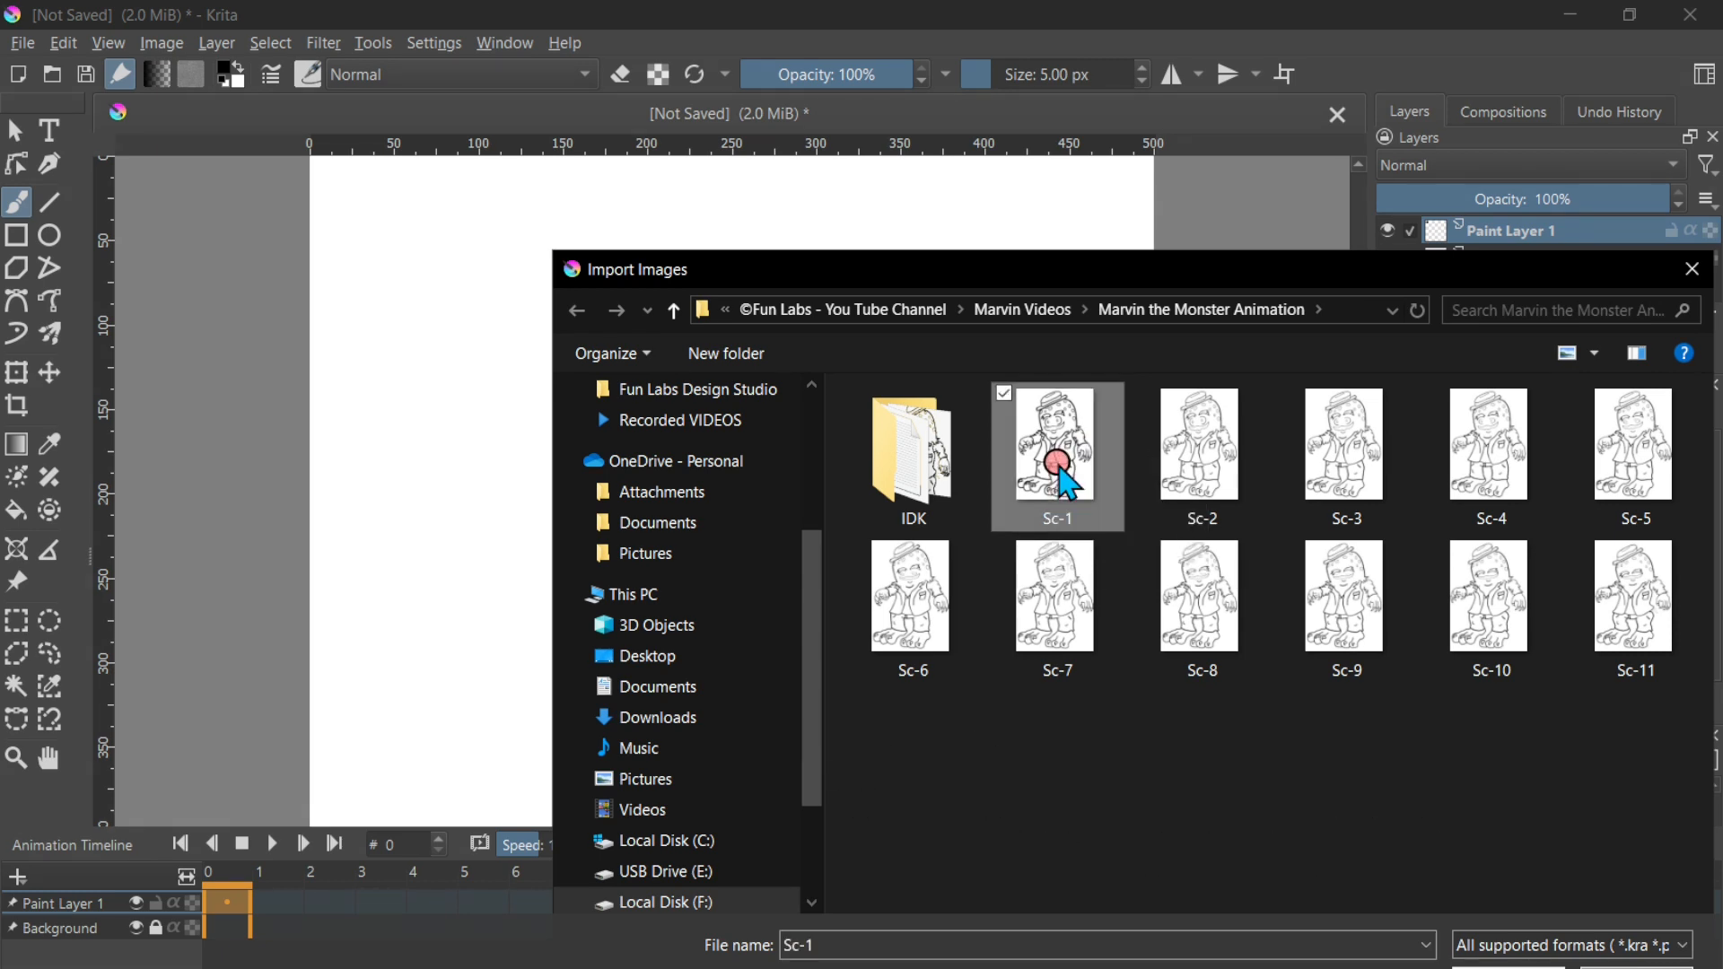
left_click(1641, 619, "shift")
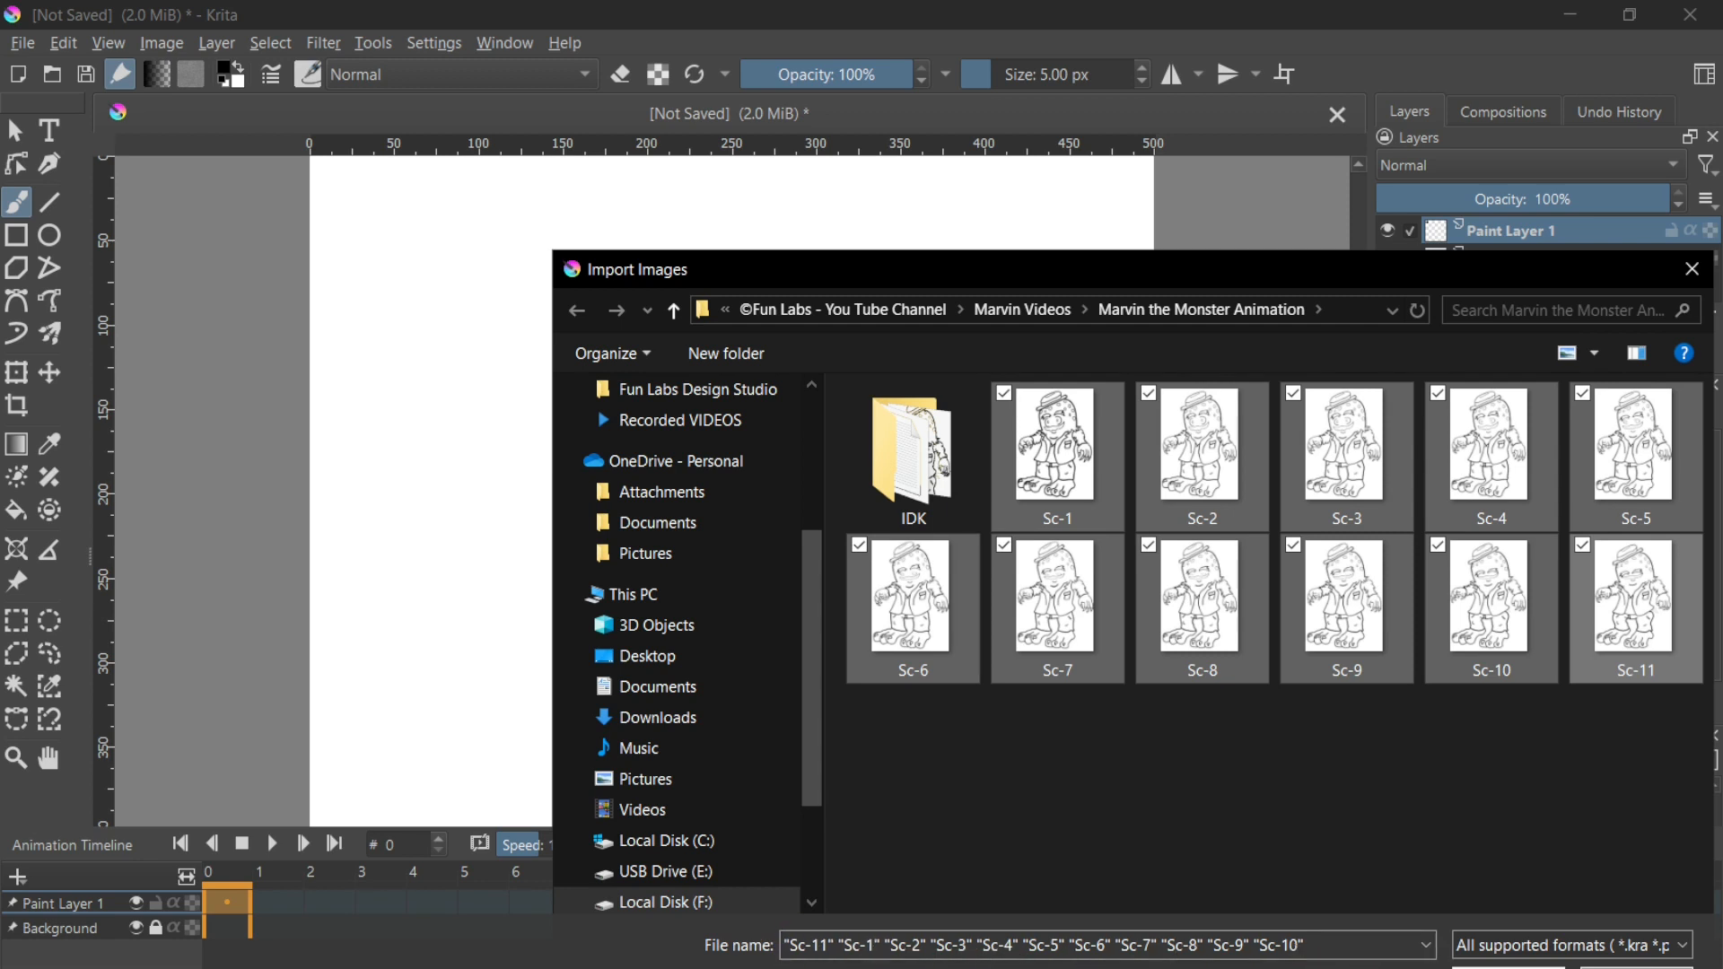
left_click(1508, 968)
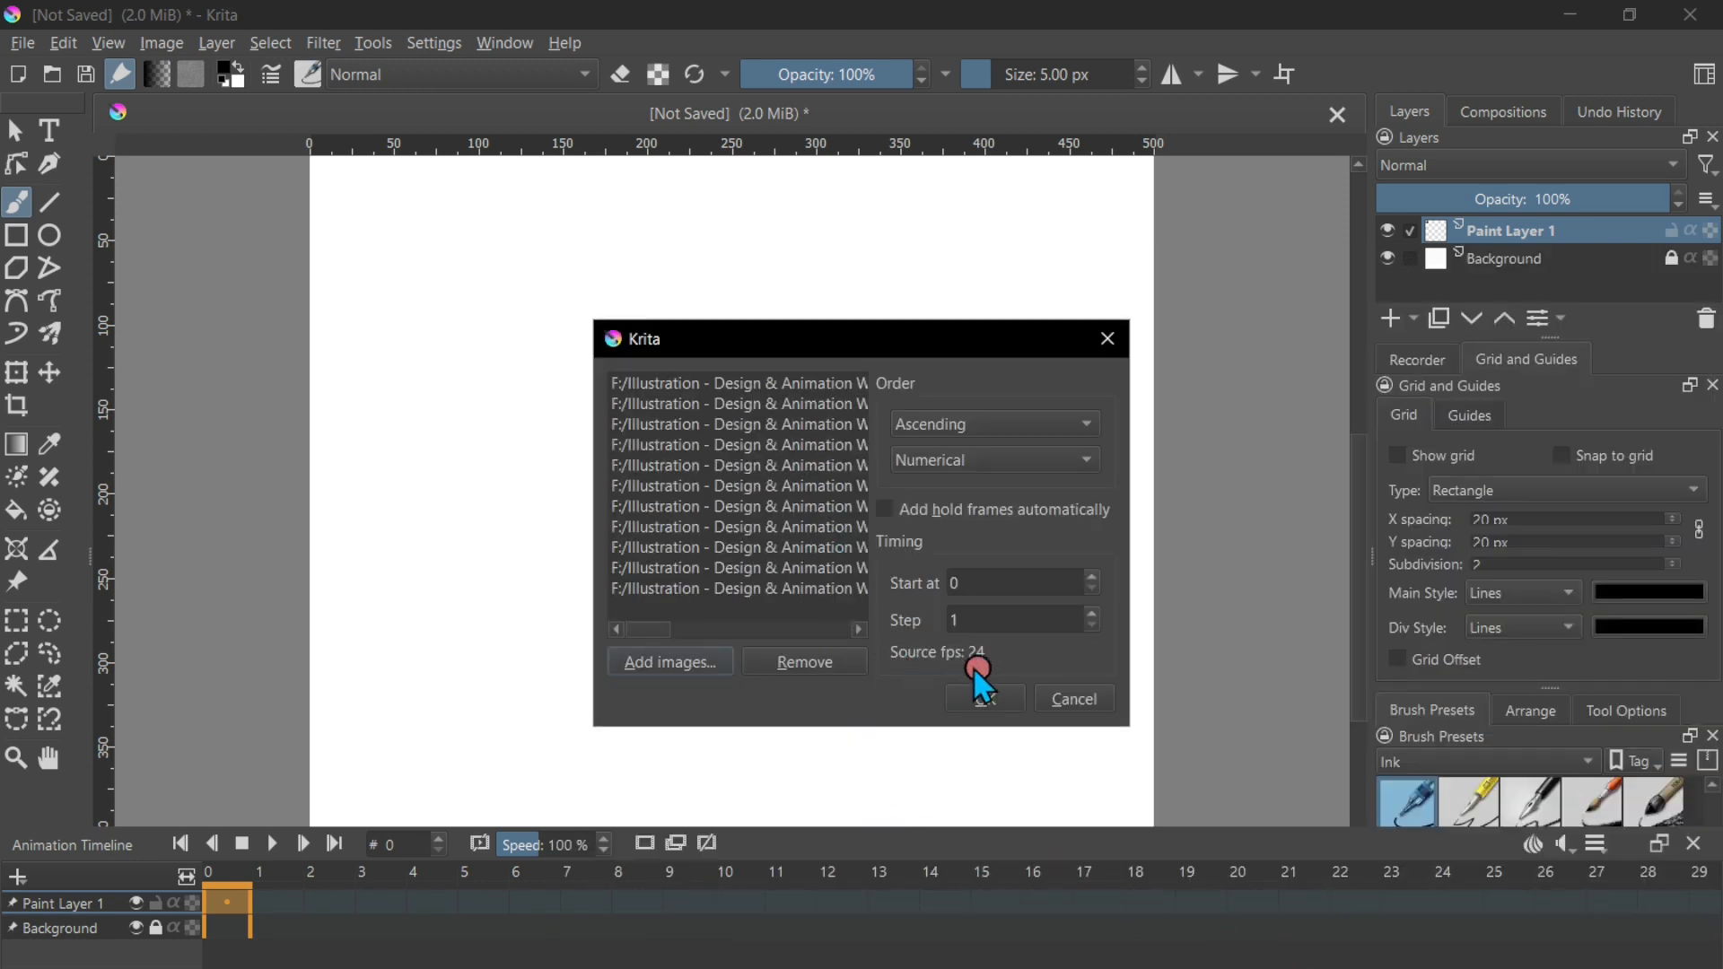
left_click(1012, 700)
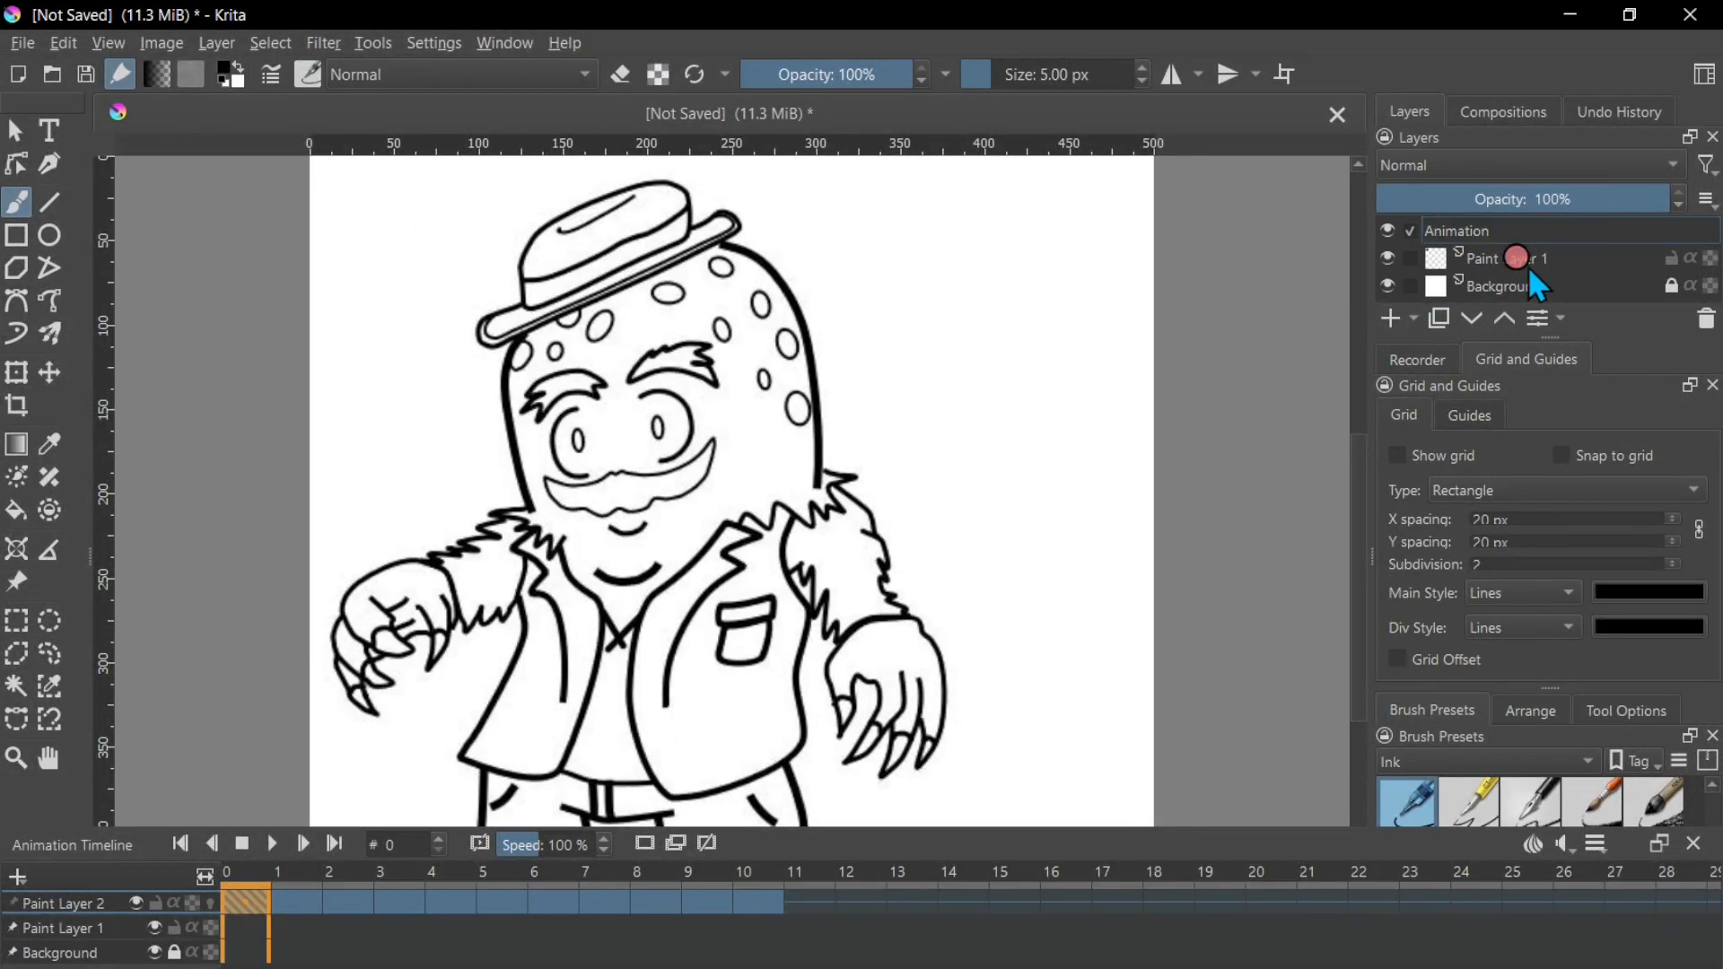
- Delete the empty Paint Layer 1 and make the Animation layer active
left_click(1520, 257)
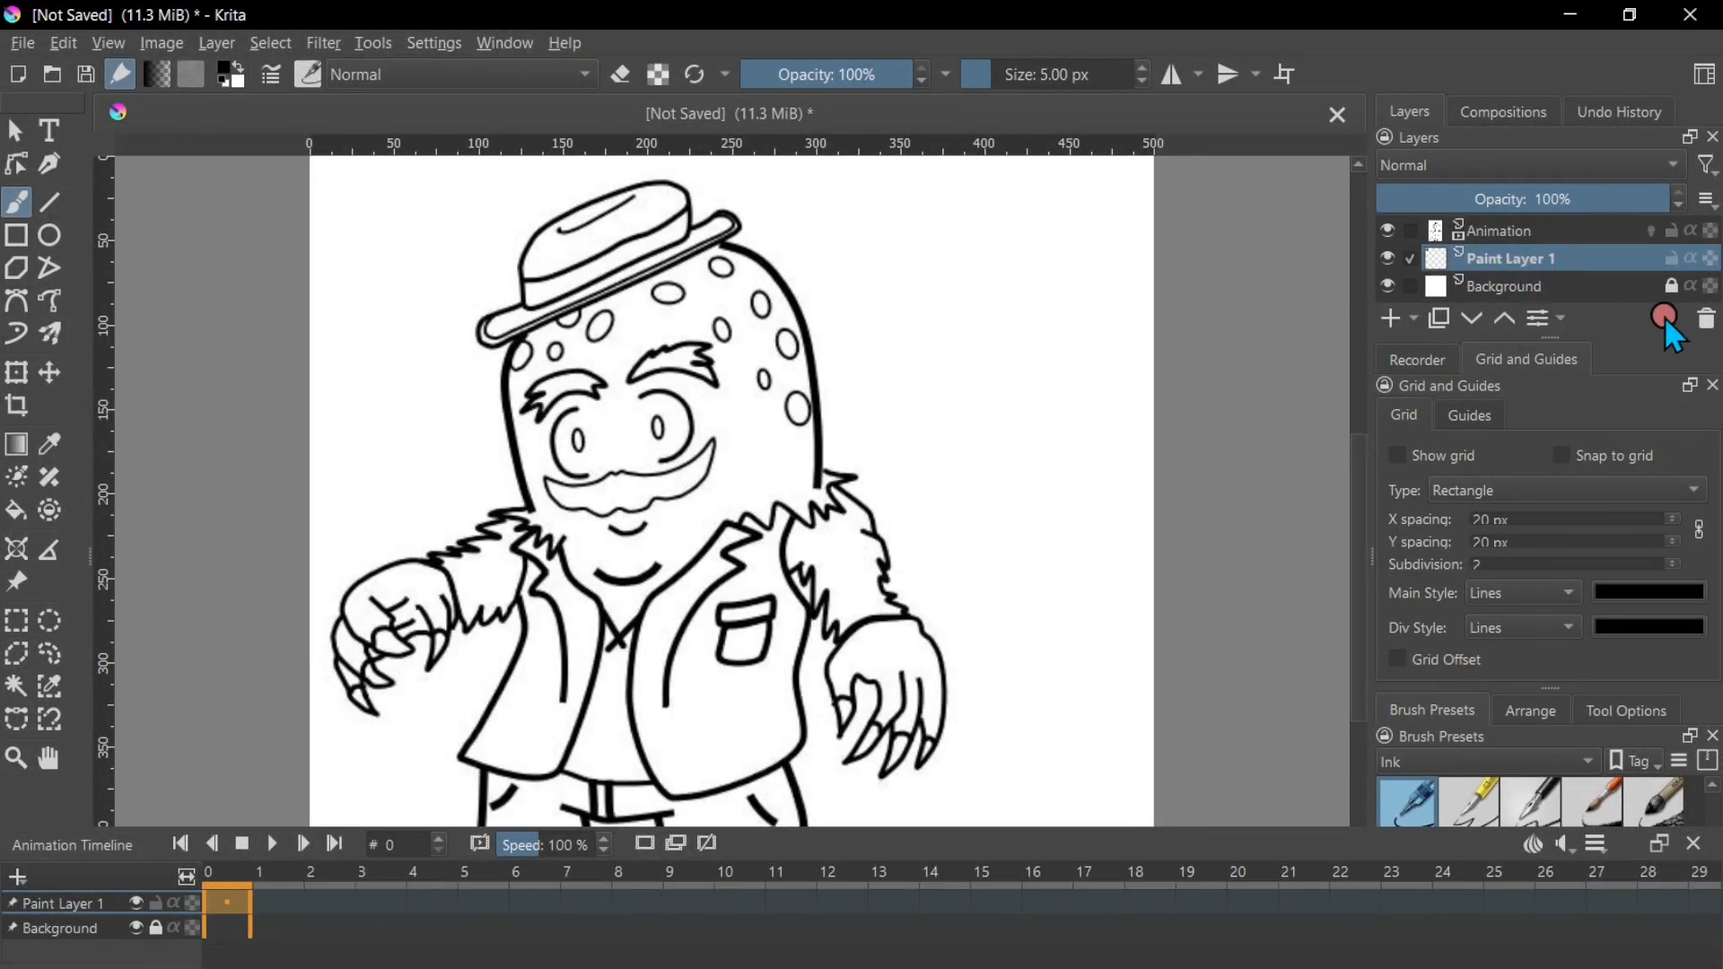
left_click(1706, 320)
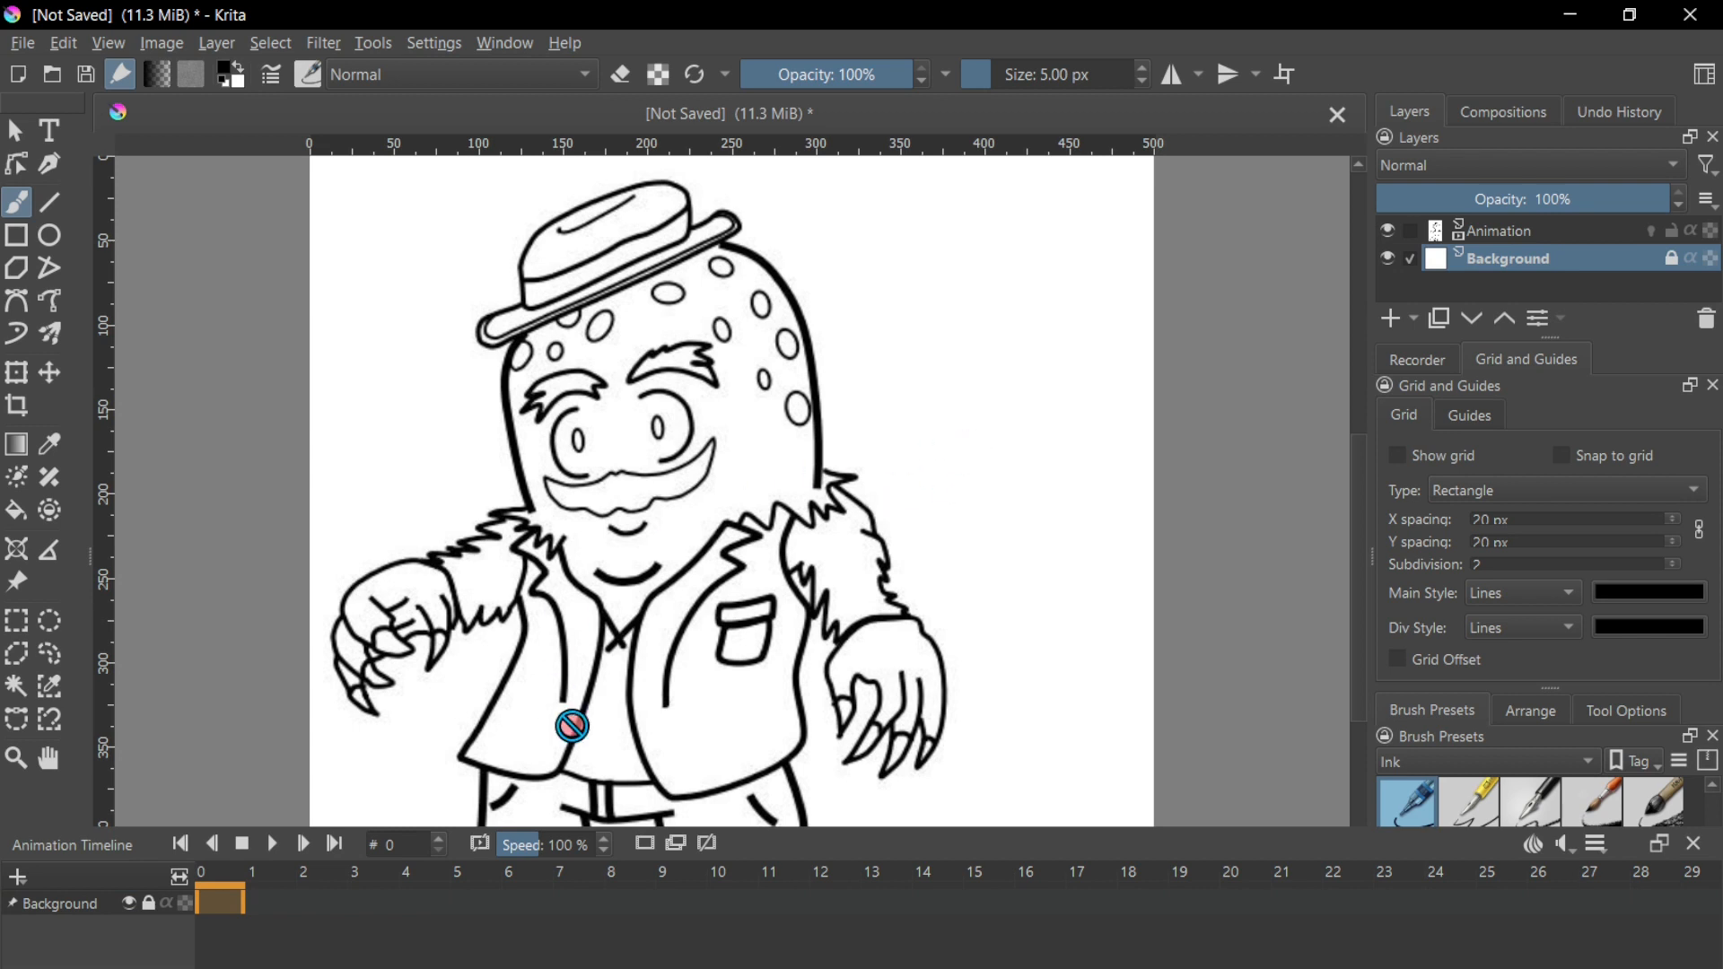
left_click(1518, 233)
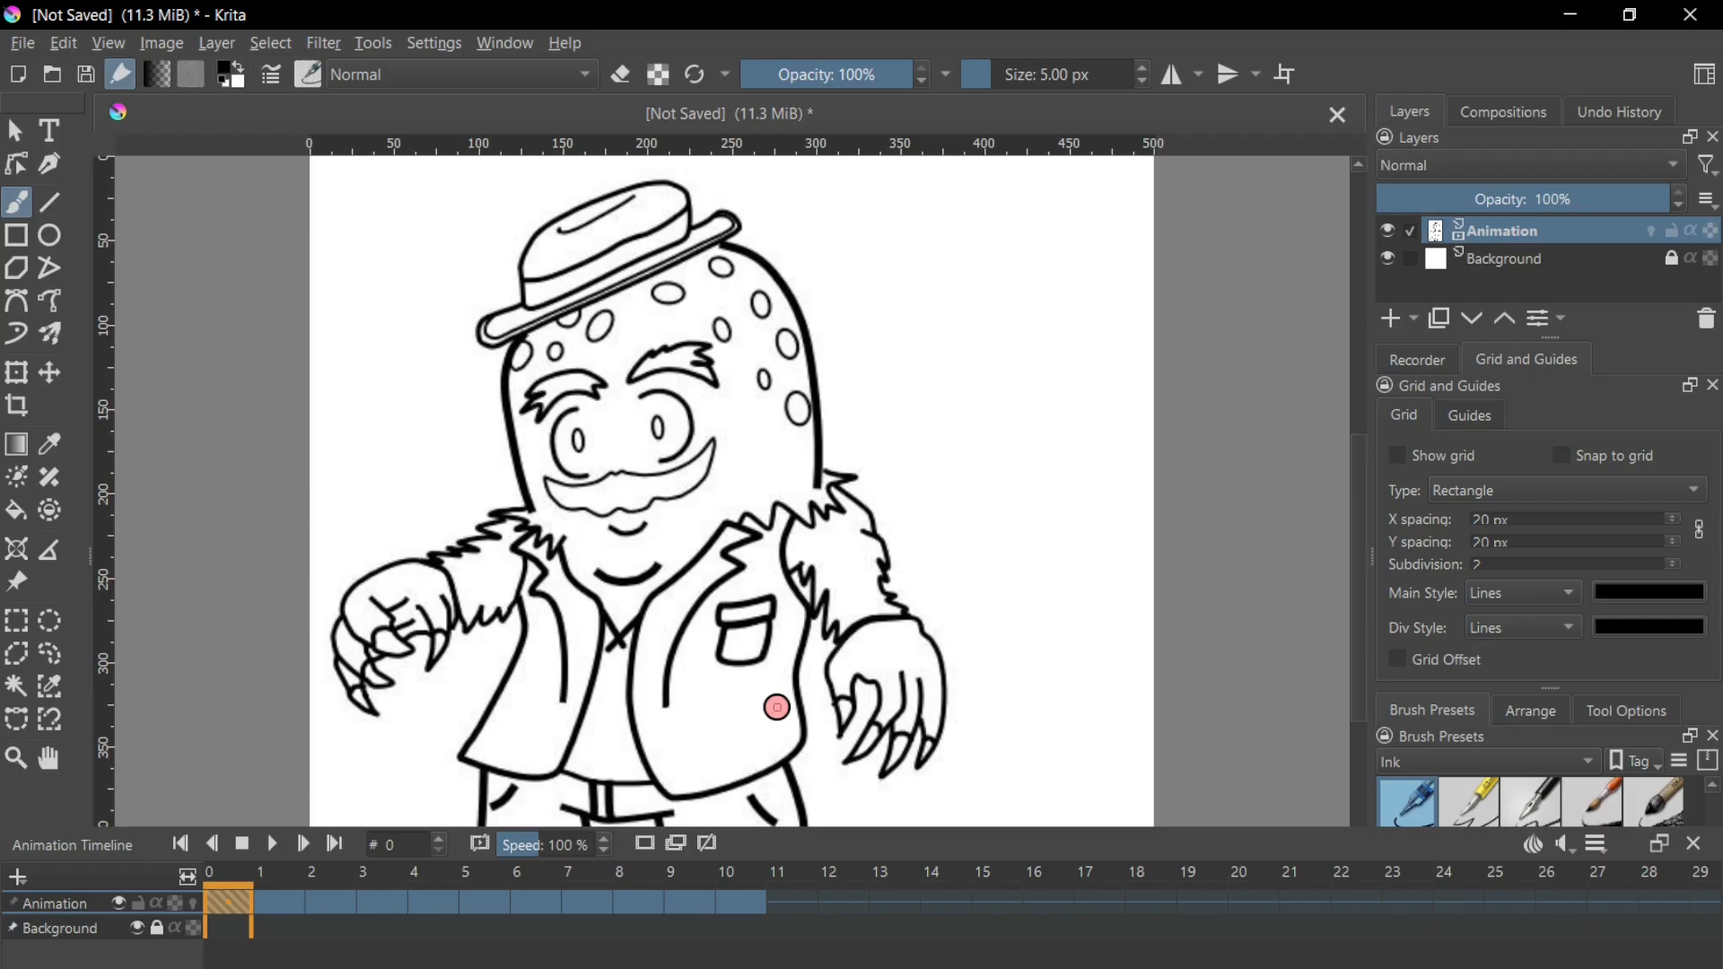
- Set the new canvas size to 7 inches wide and 7 inches high for the resize
scroll(805, 692, "up", 2)
scroll(790, 682, "down", 1)
left_click_drag(769, 677, 802, 581)
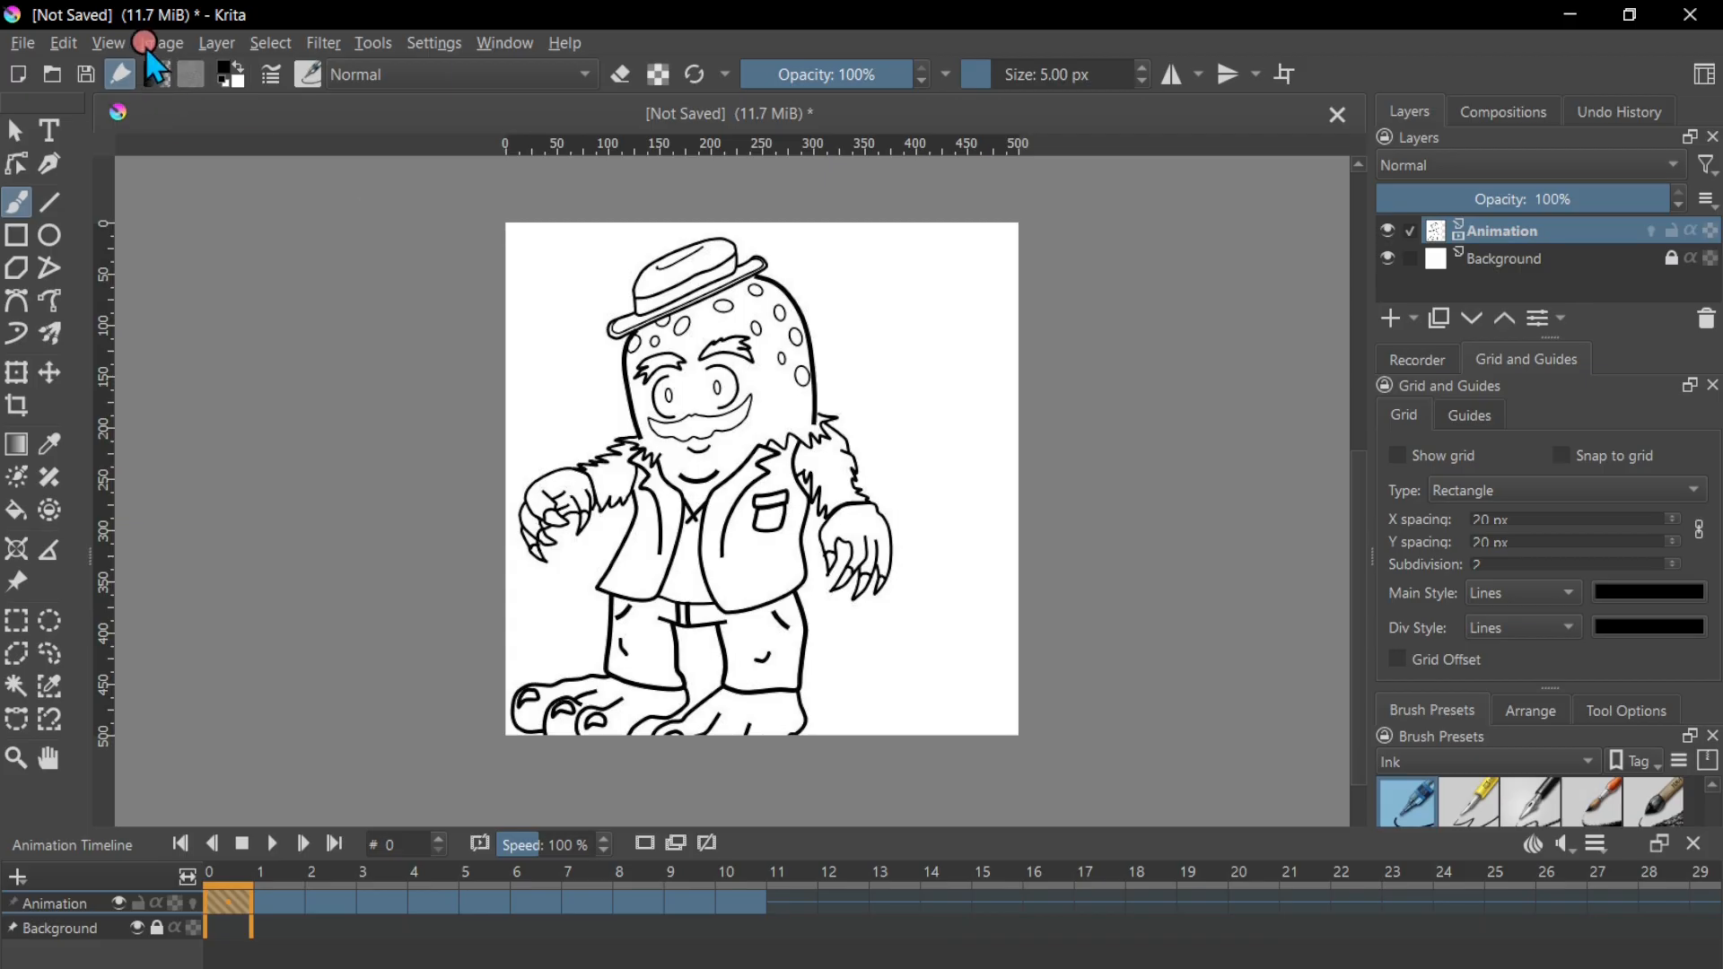
left_click(146, 43)
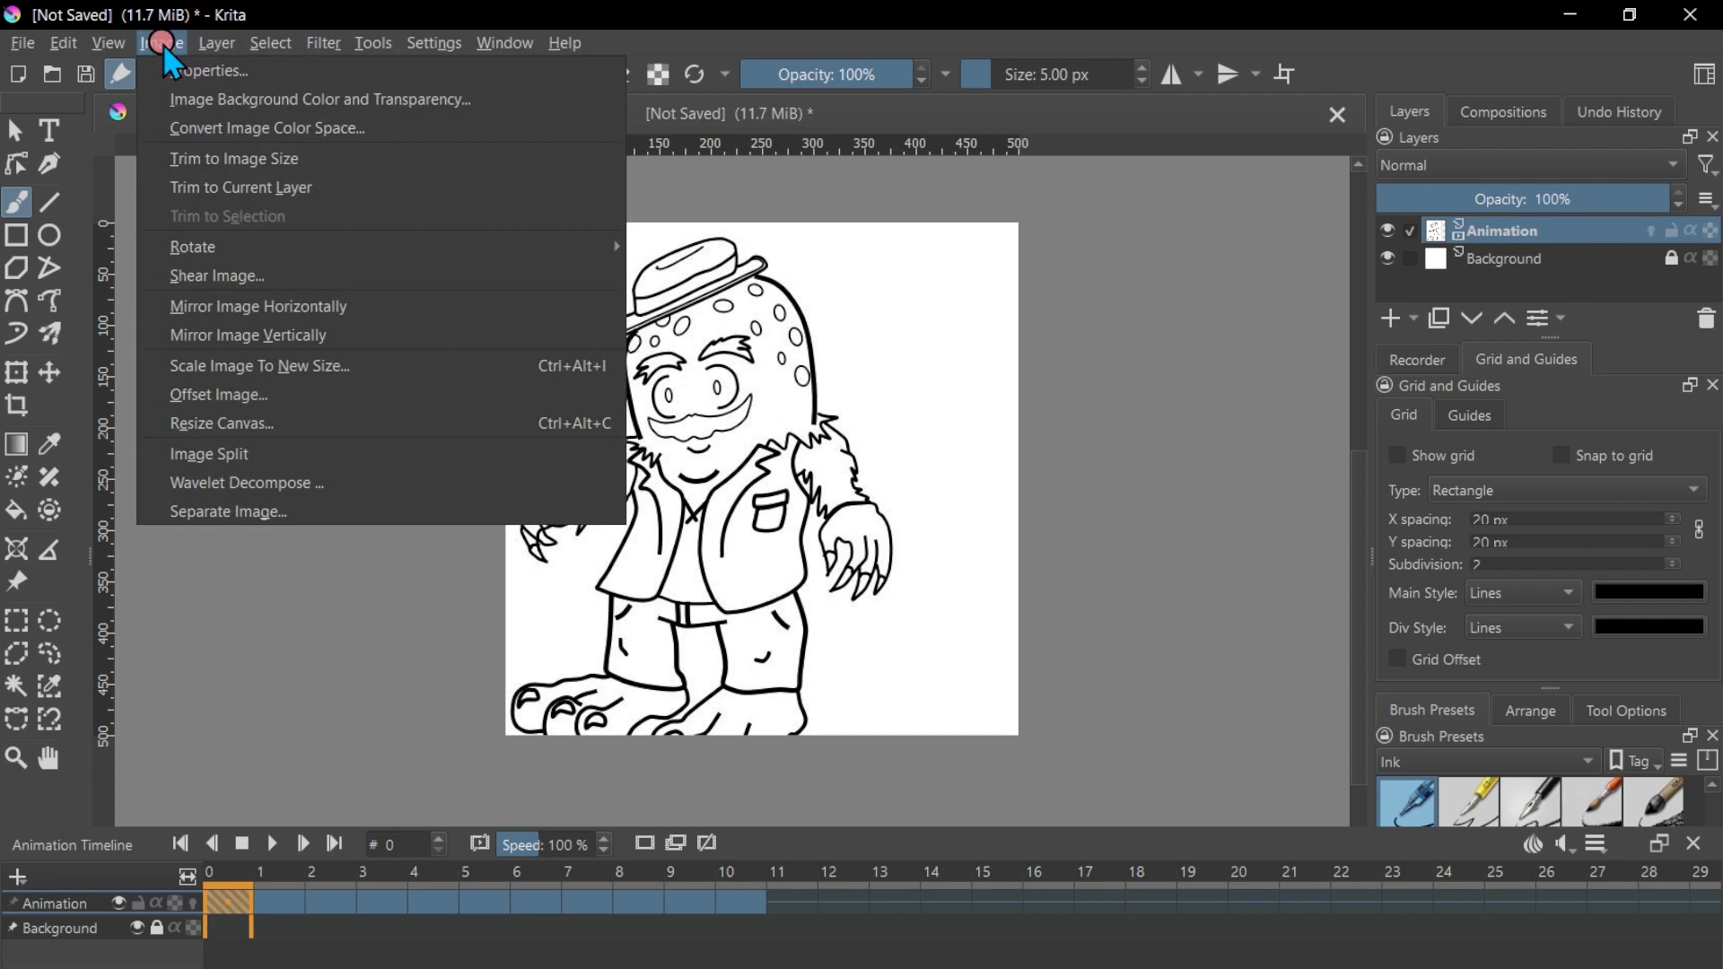
left_click(332, 438)
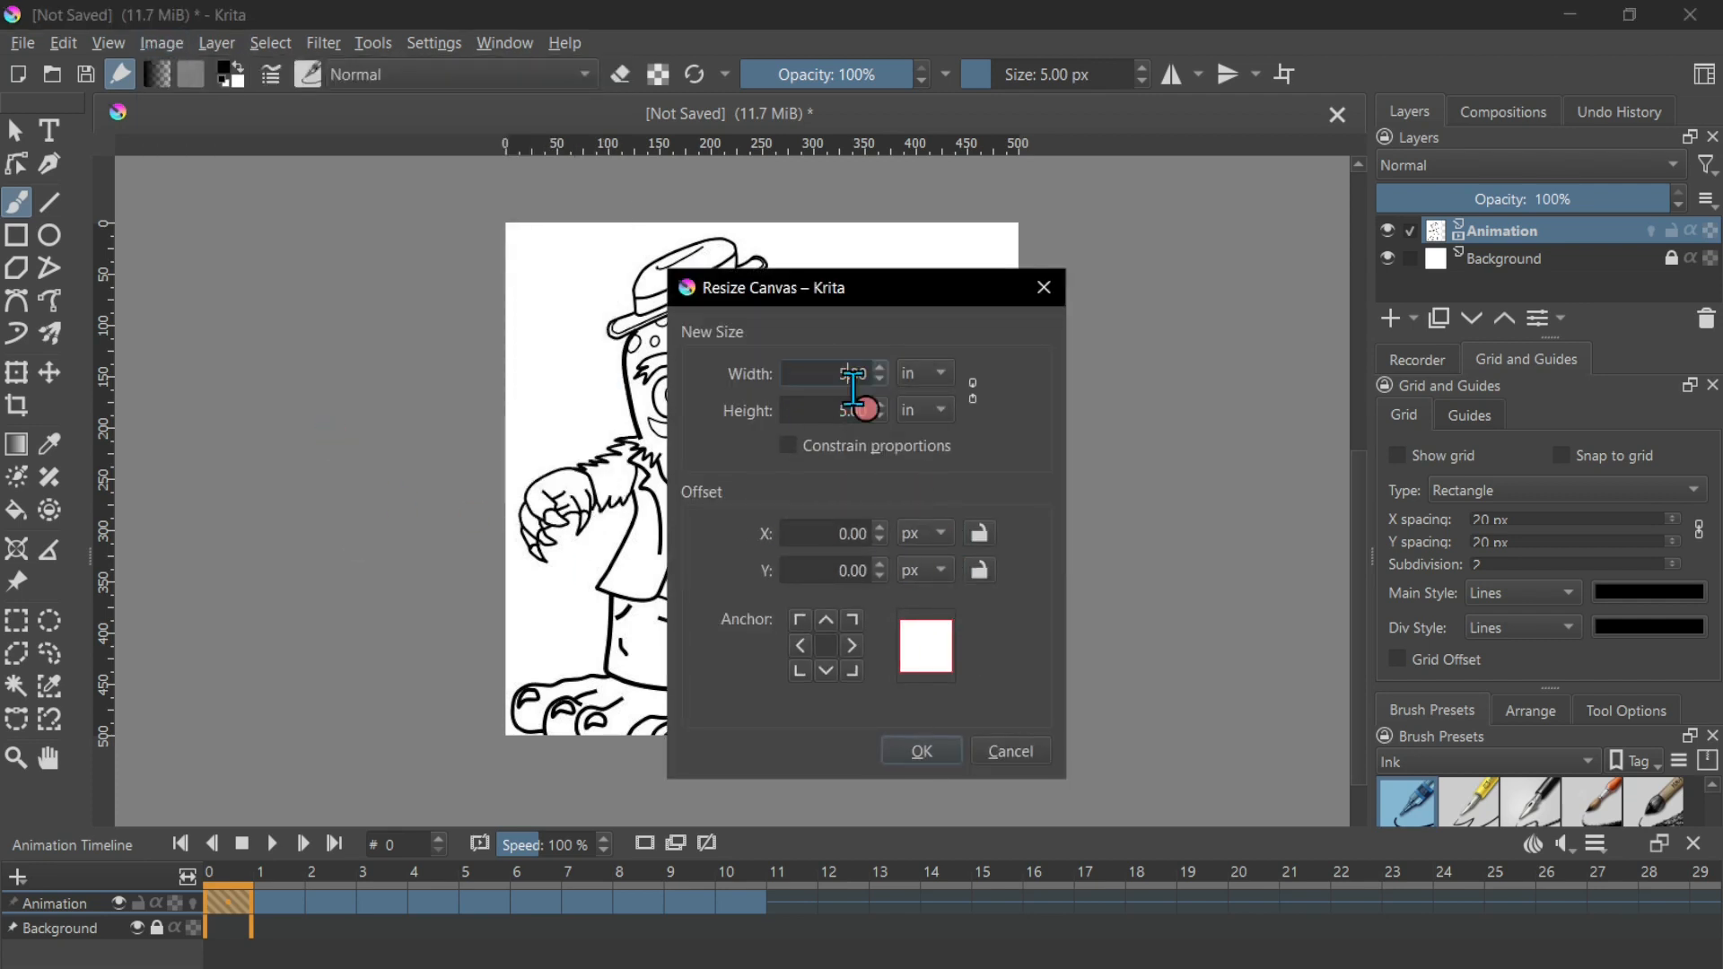
key("BackSpace")
type("7")
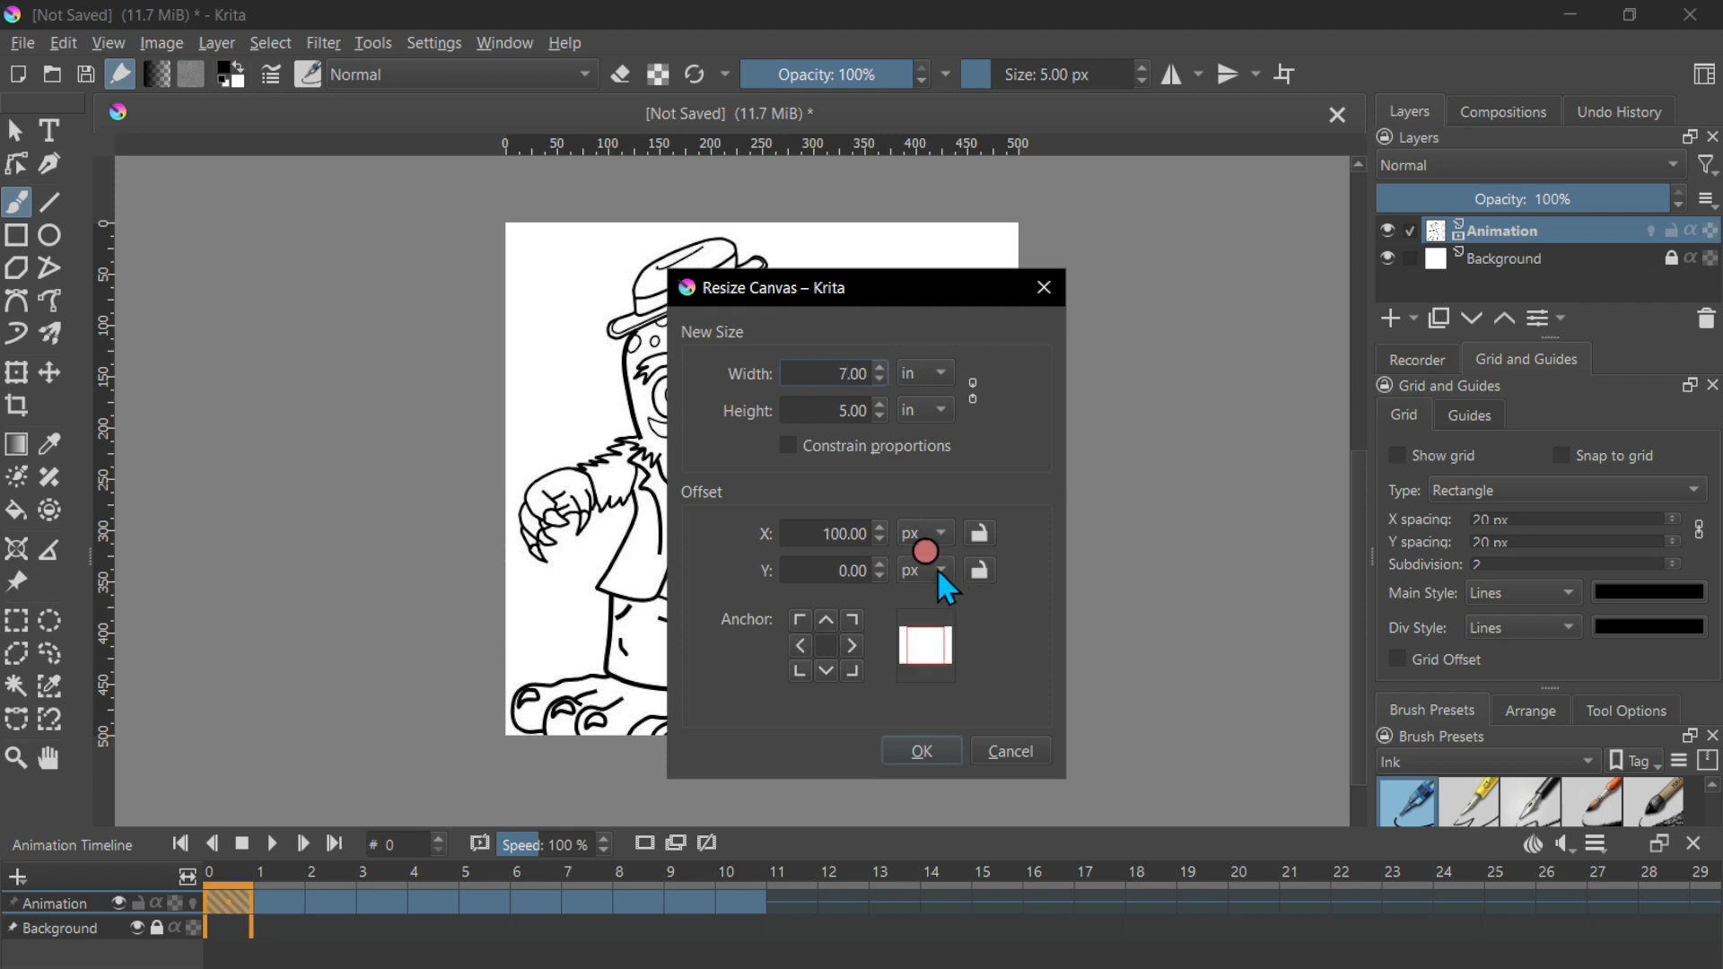
left_click(843, 411)
key("BackSpace")
type("7")
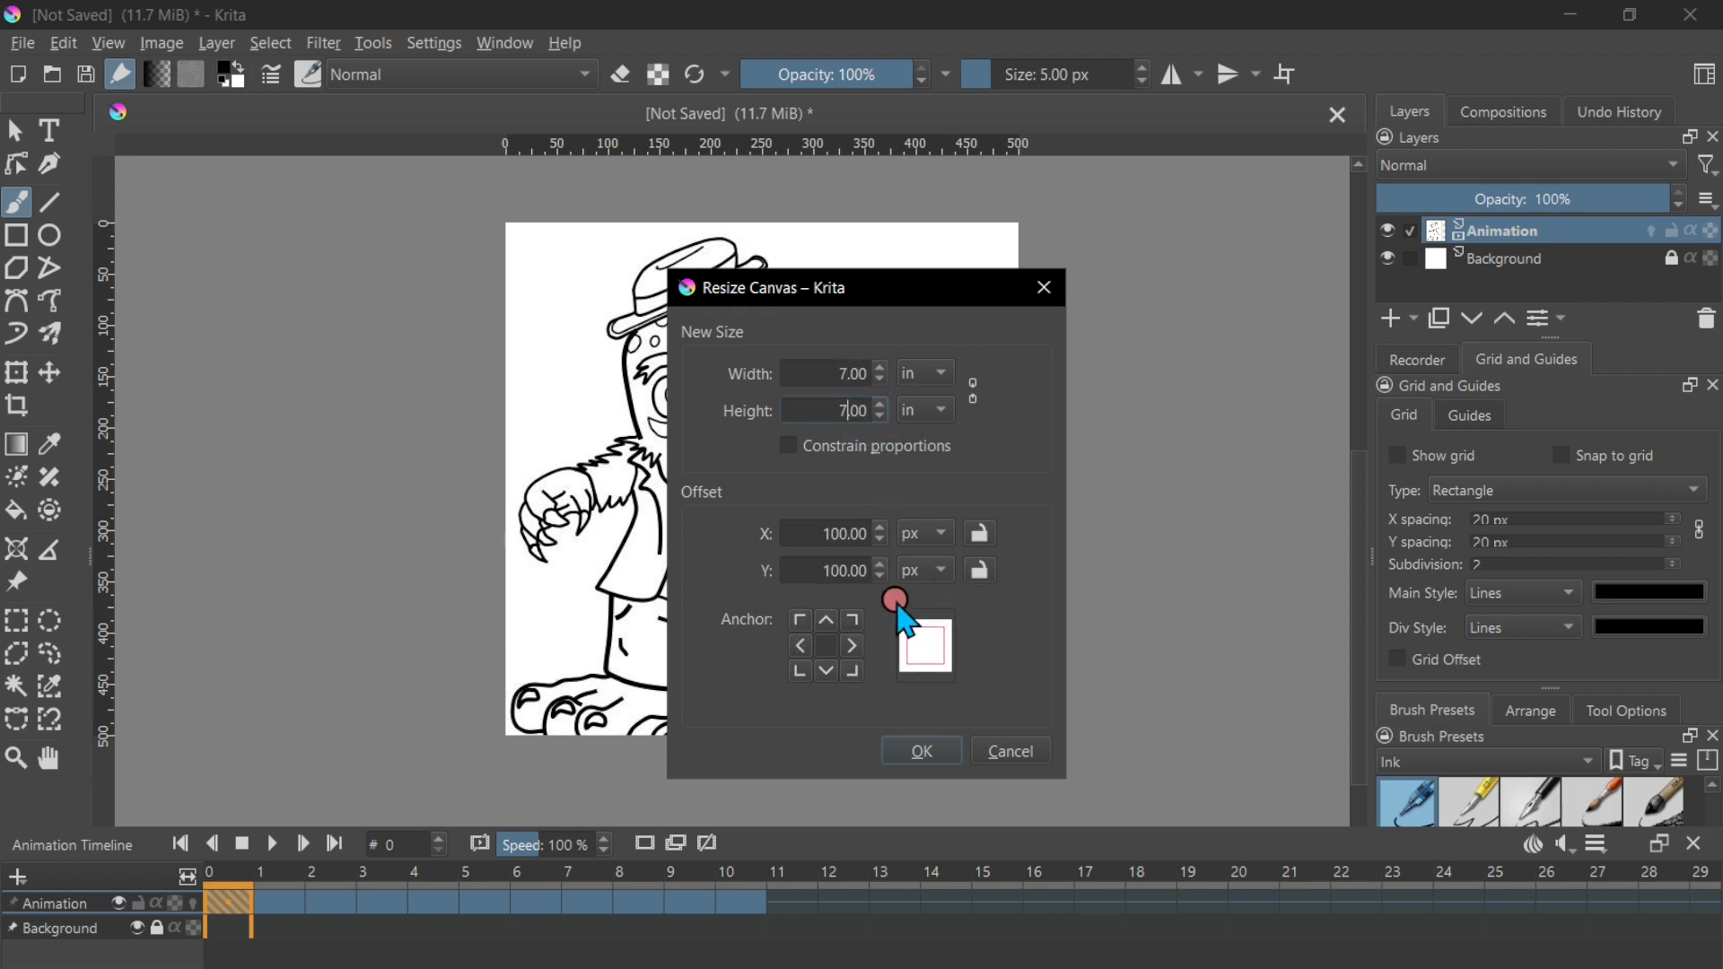
- Switch the canvas width and height units to pixels and apply the 700 by 700 px resize
left_click(928, 373)
left_click(930, 549)
left_click(939, 409)
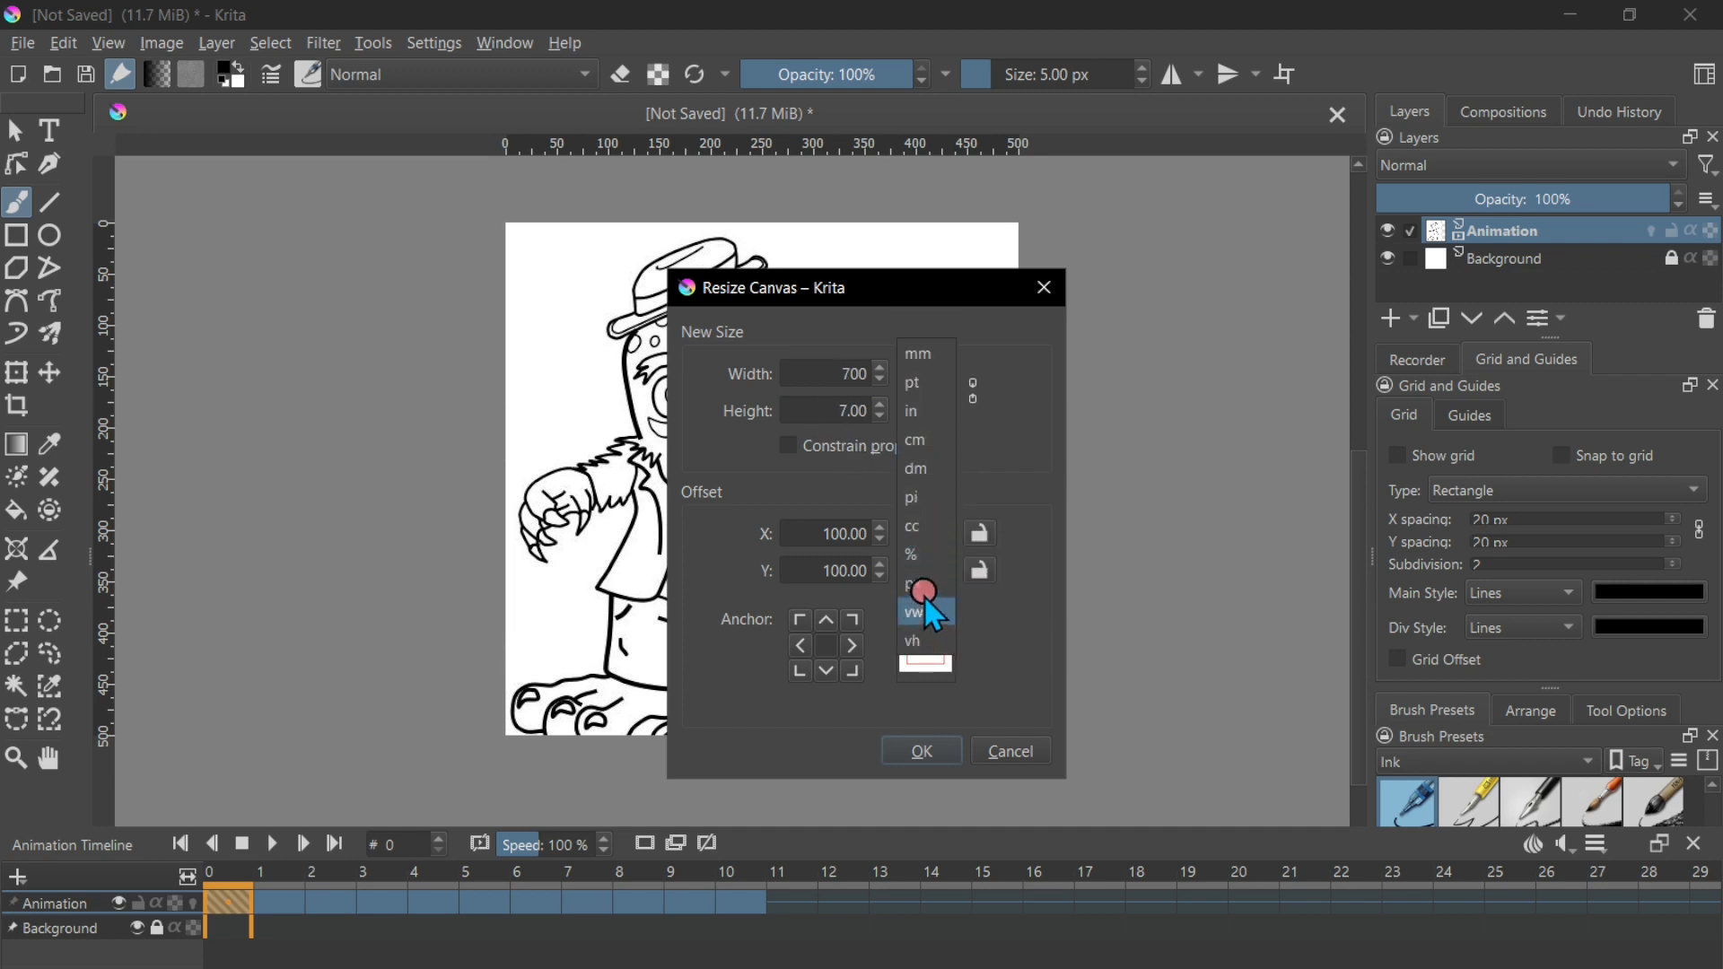
left_click(923, 591)
left_click(921, 751)
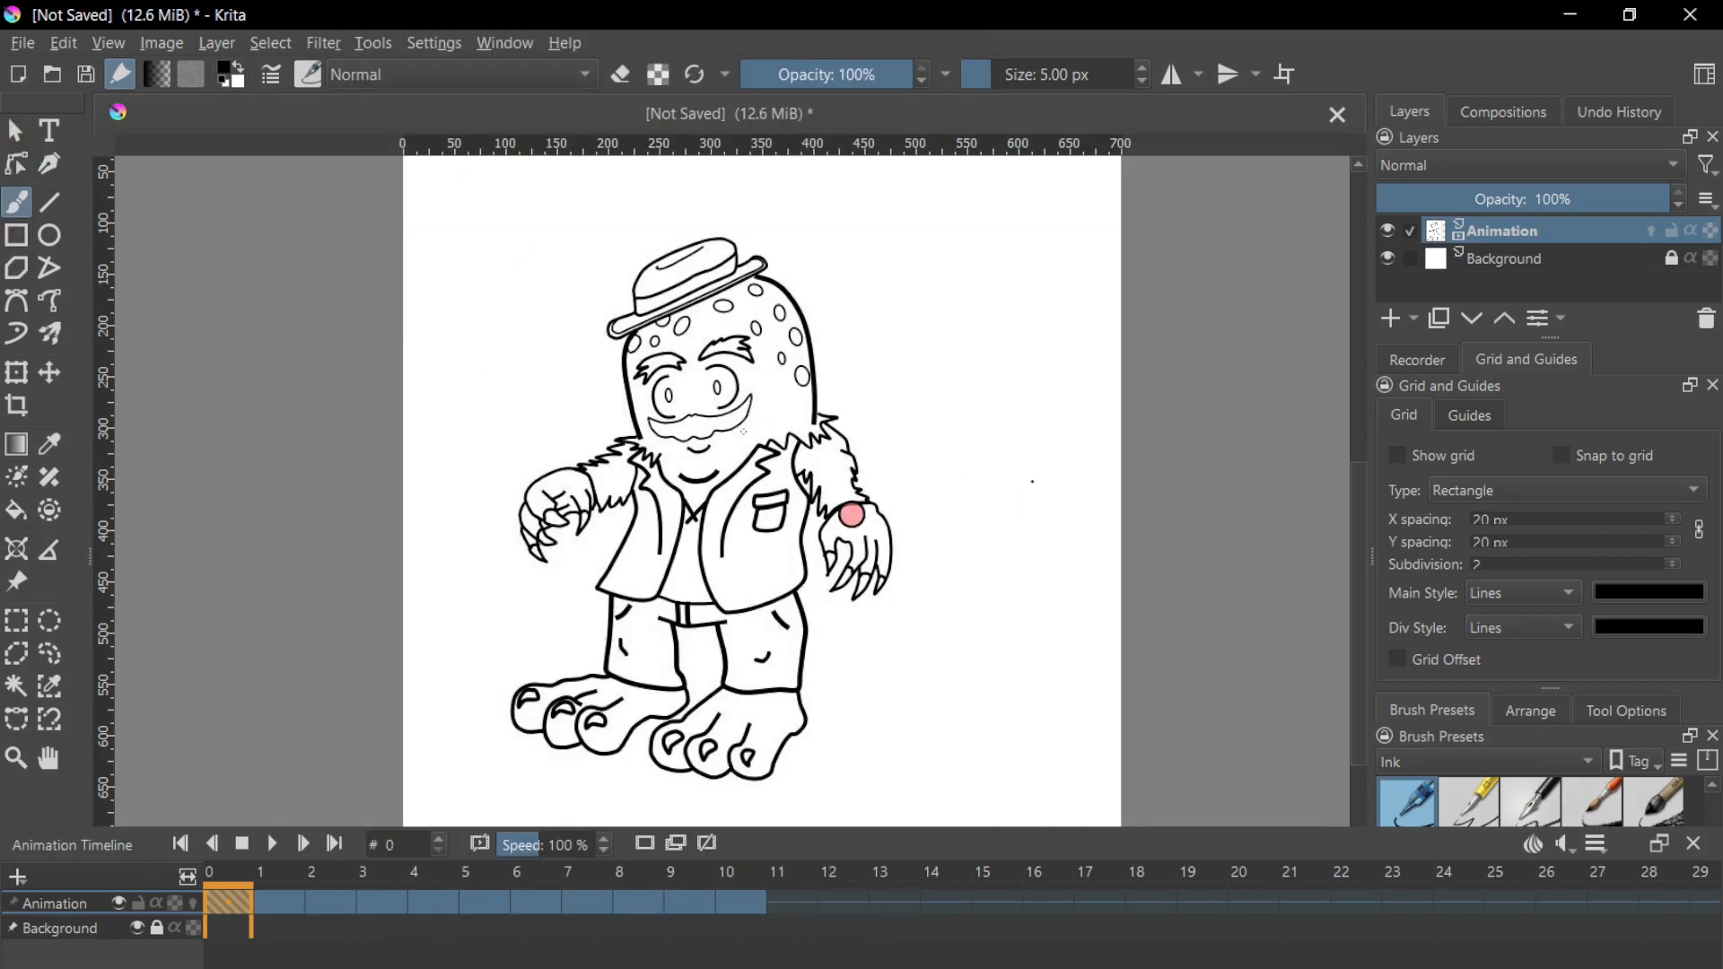
- Erase the stray dots on the canvas with the brush in eraser mode and preview the imported animation
key("e")
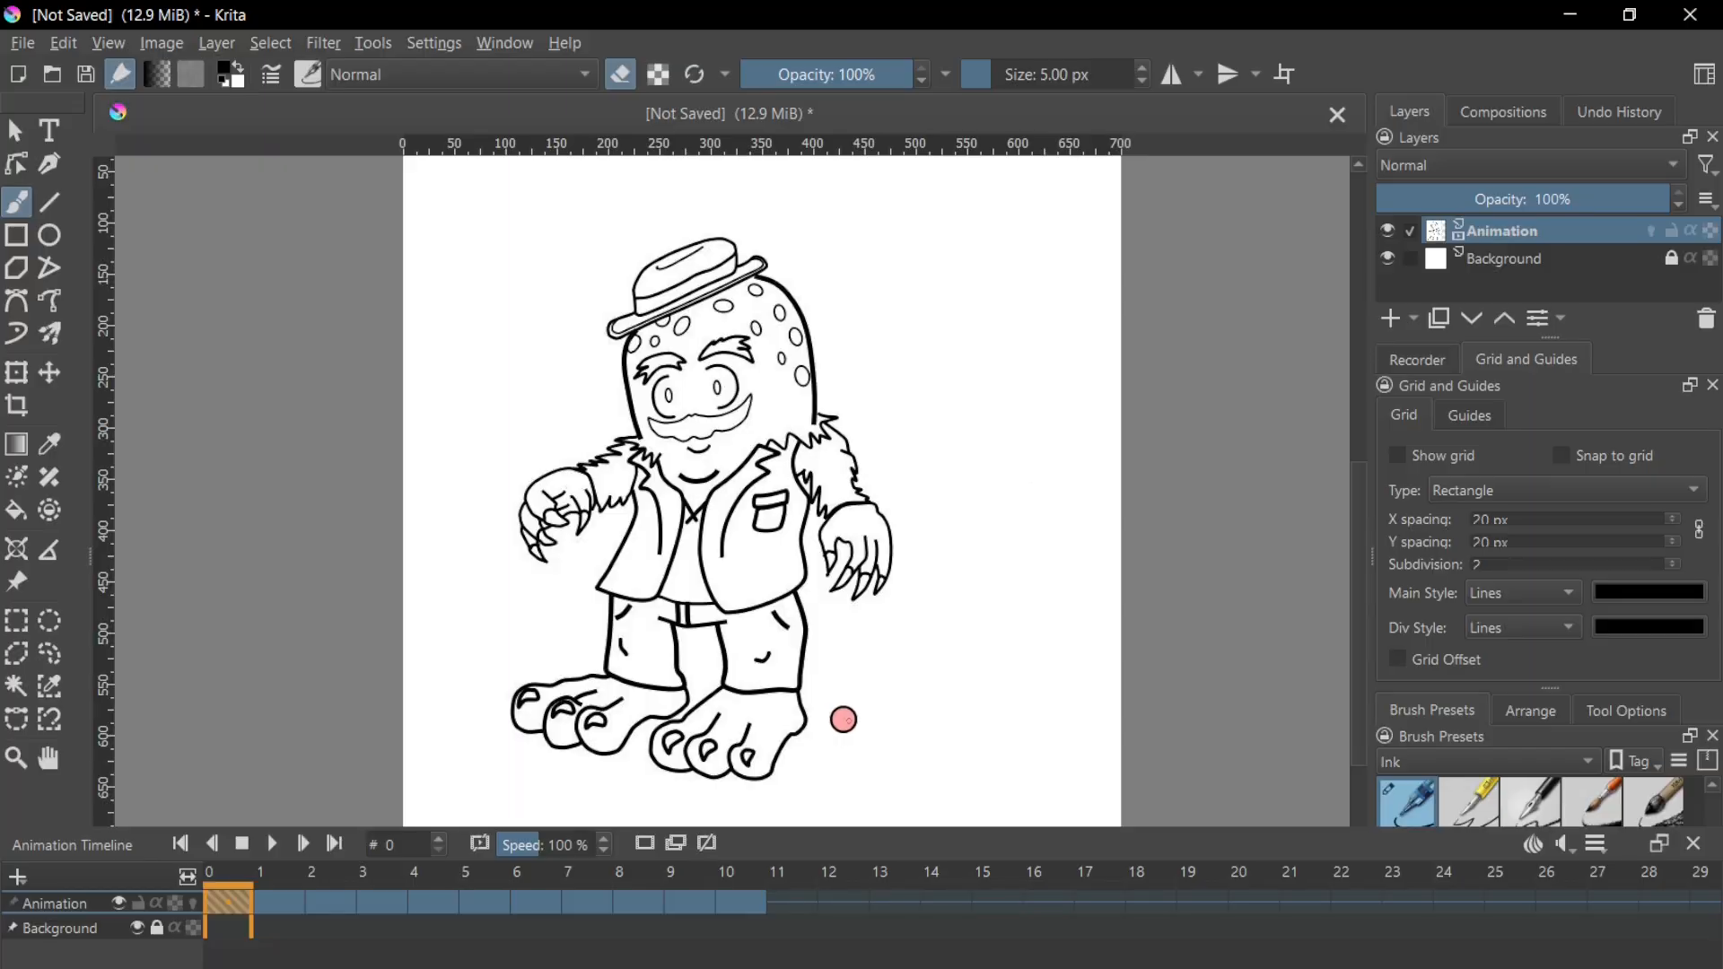
left_click(272, 844)
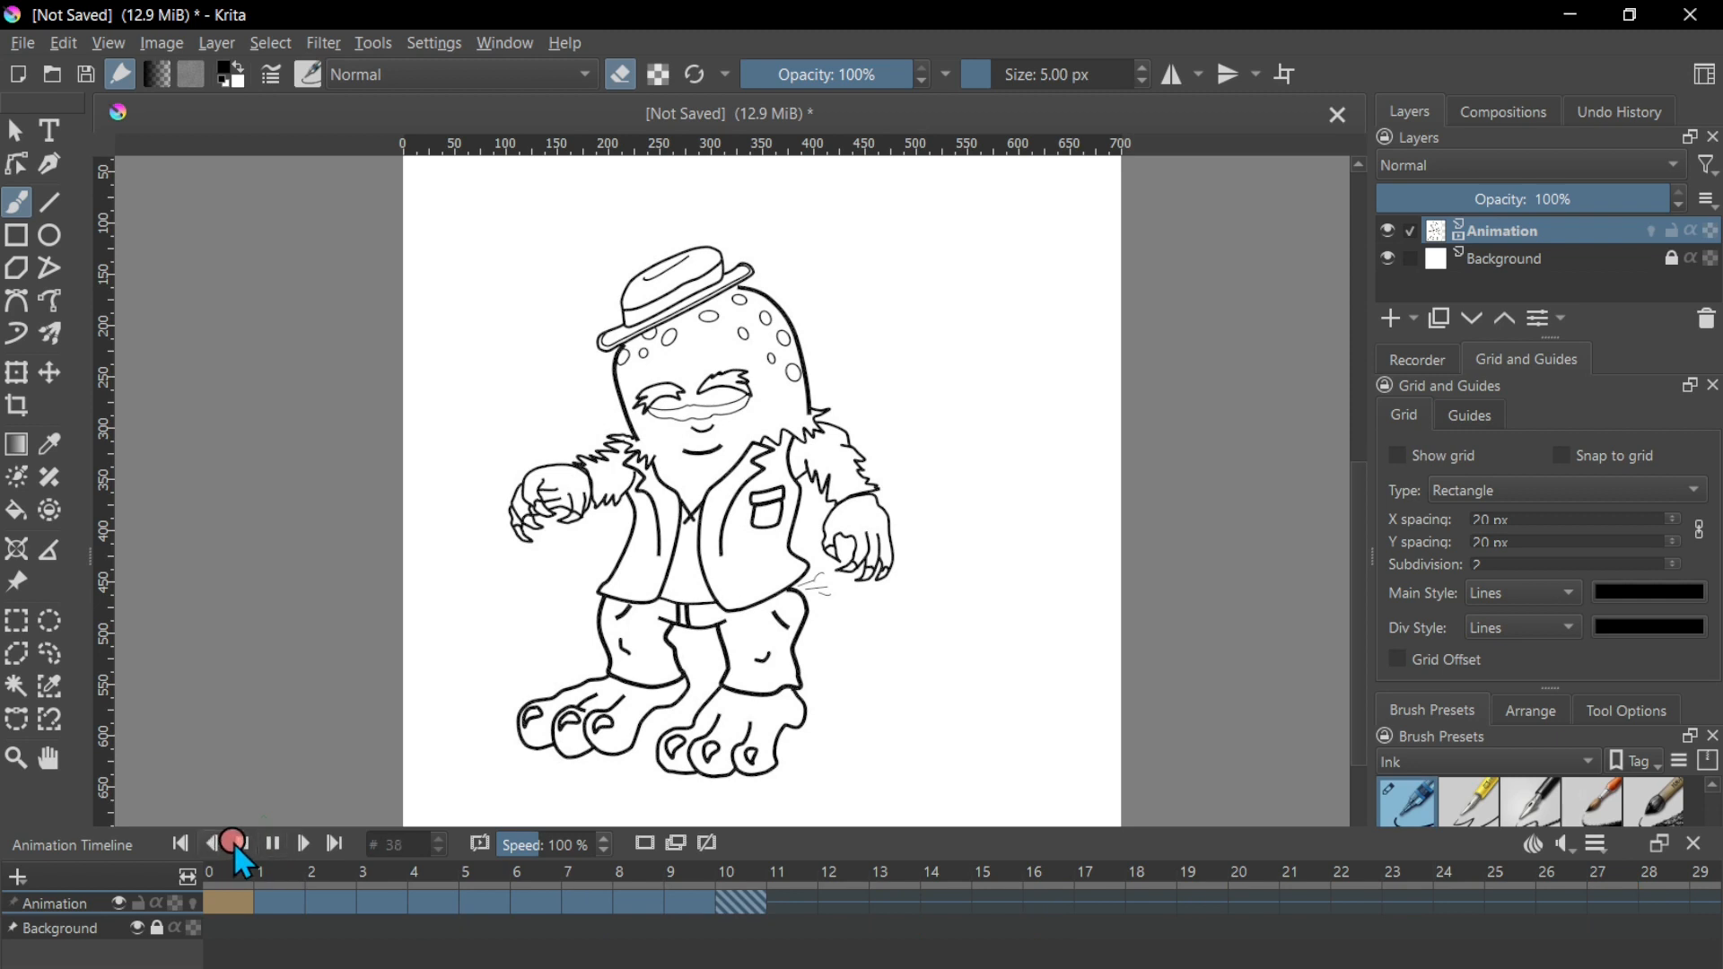
left_click(235, 844)
- Set the animation's frame rate to 15 and its clip end to frame 24, and preview the playback
left_click(1596, 843)
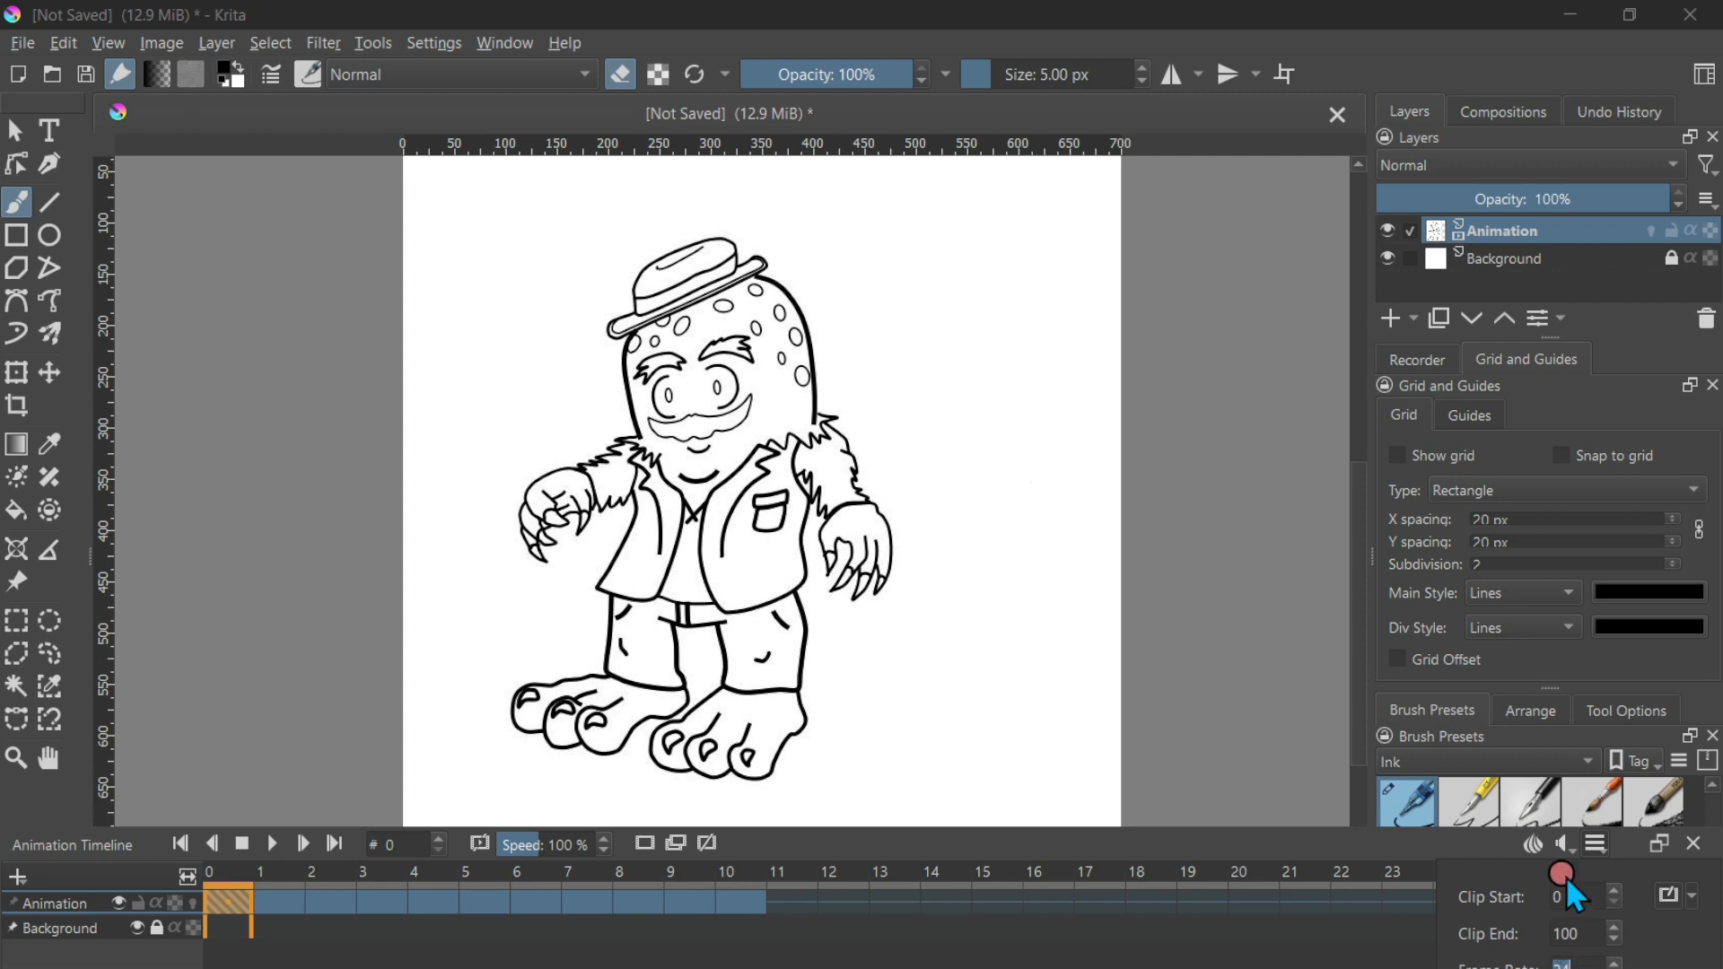
left_click(1623, 23)
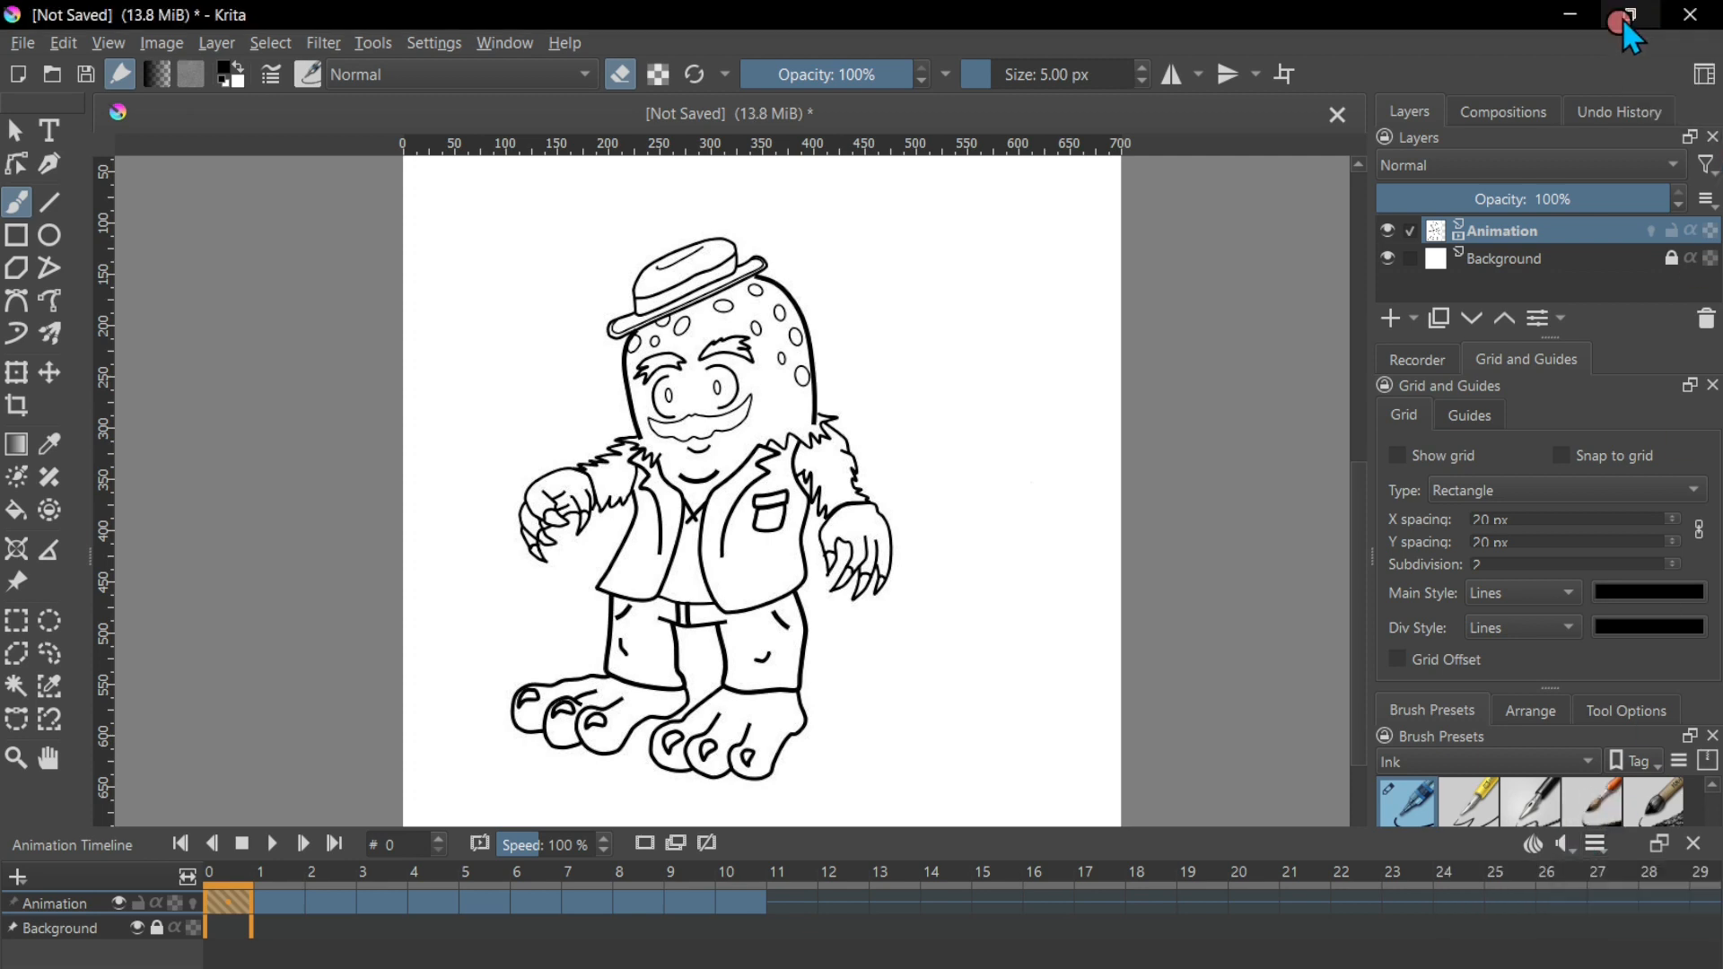
left_click(1632, 14)
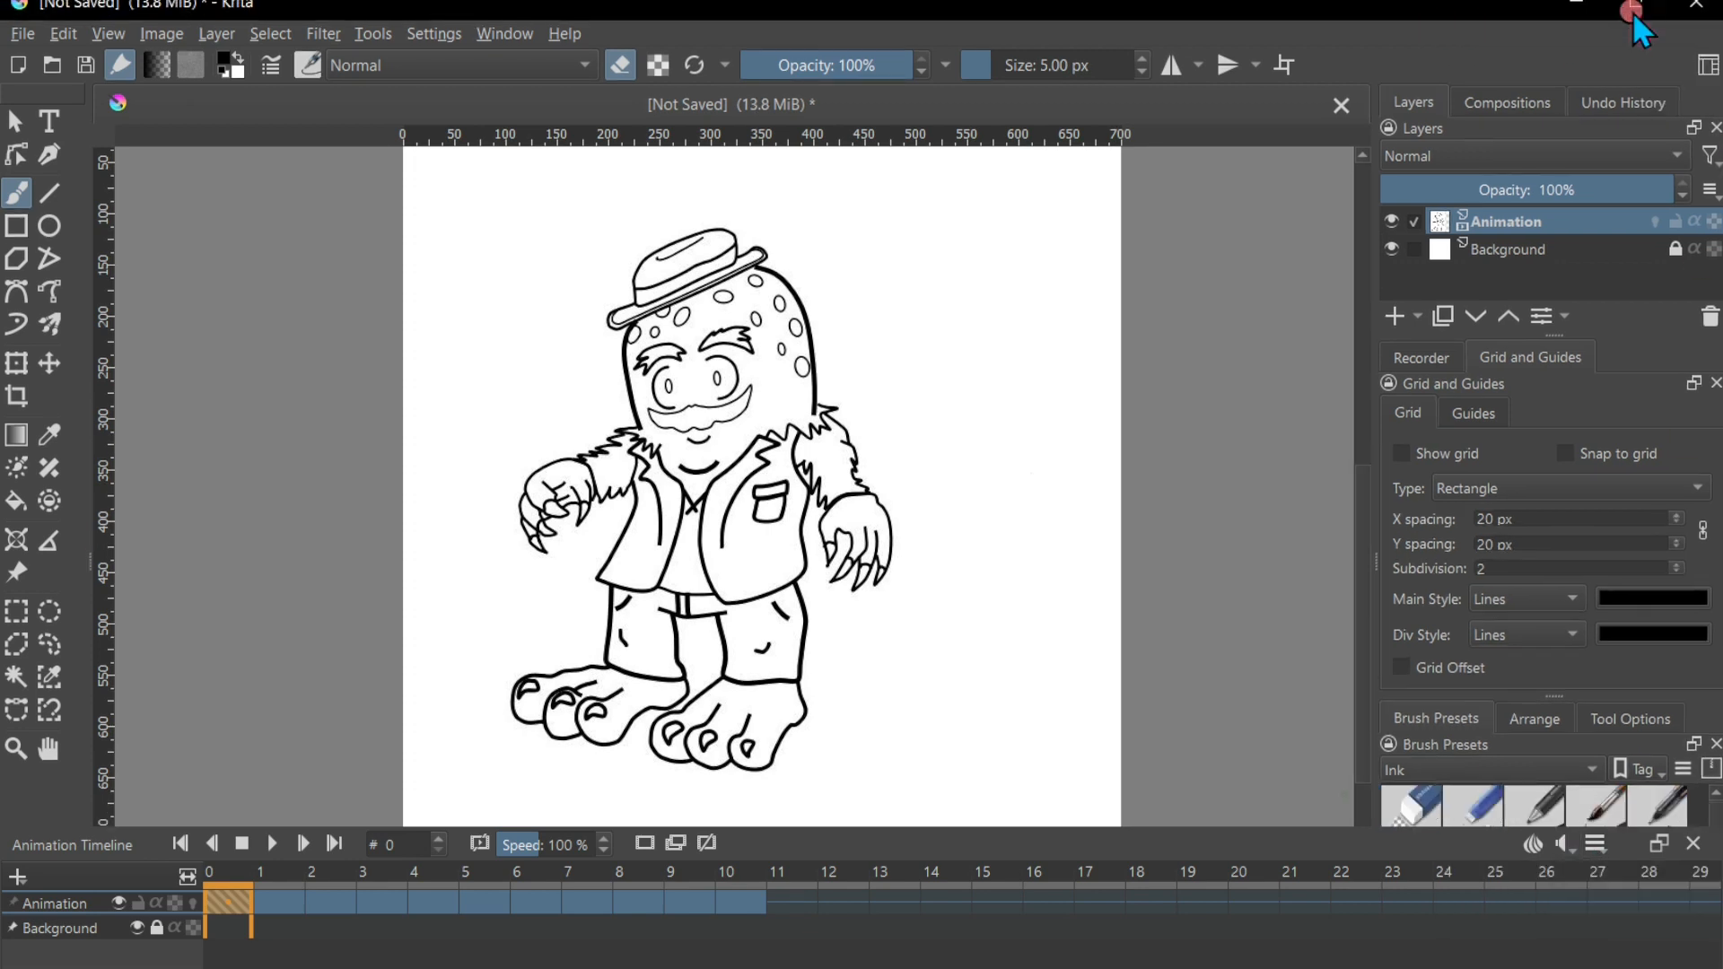
left_click_drag(1488, 12, 1482, 14)
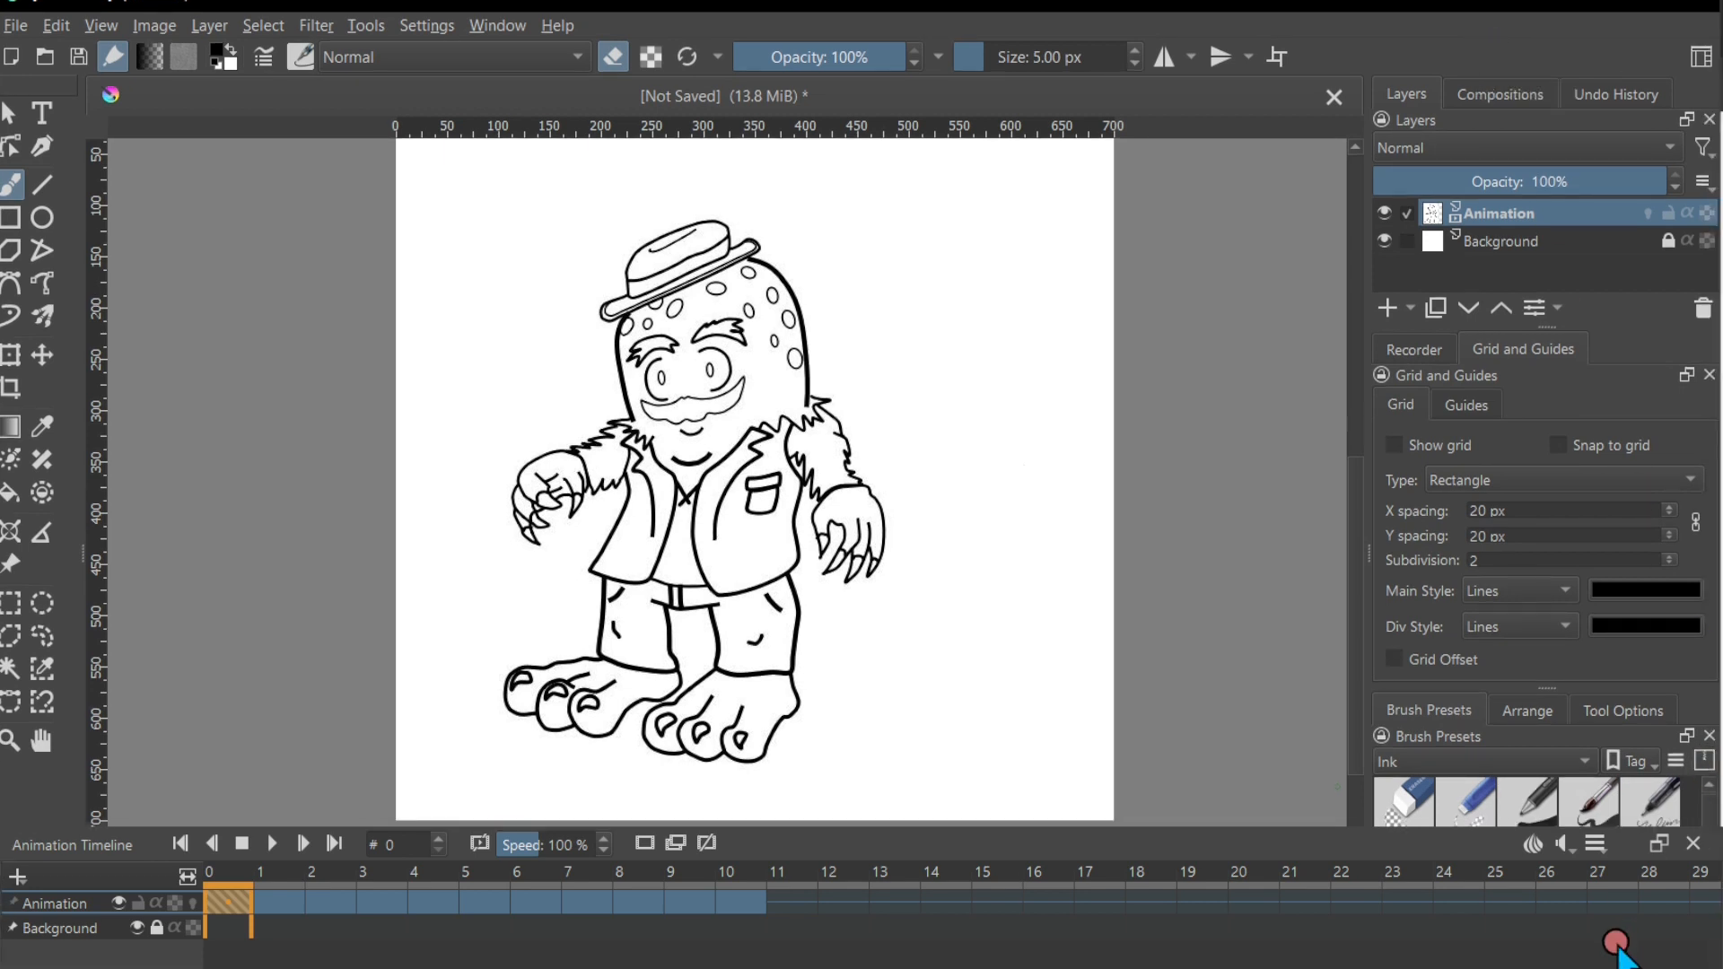
left_click(1597, 845)
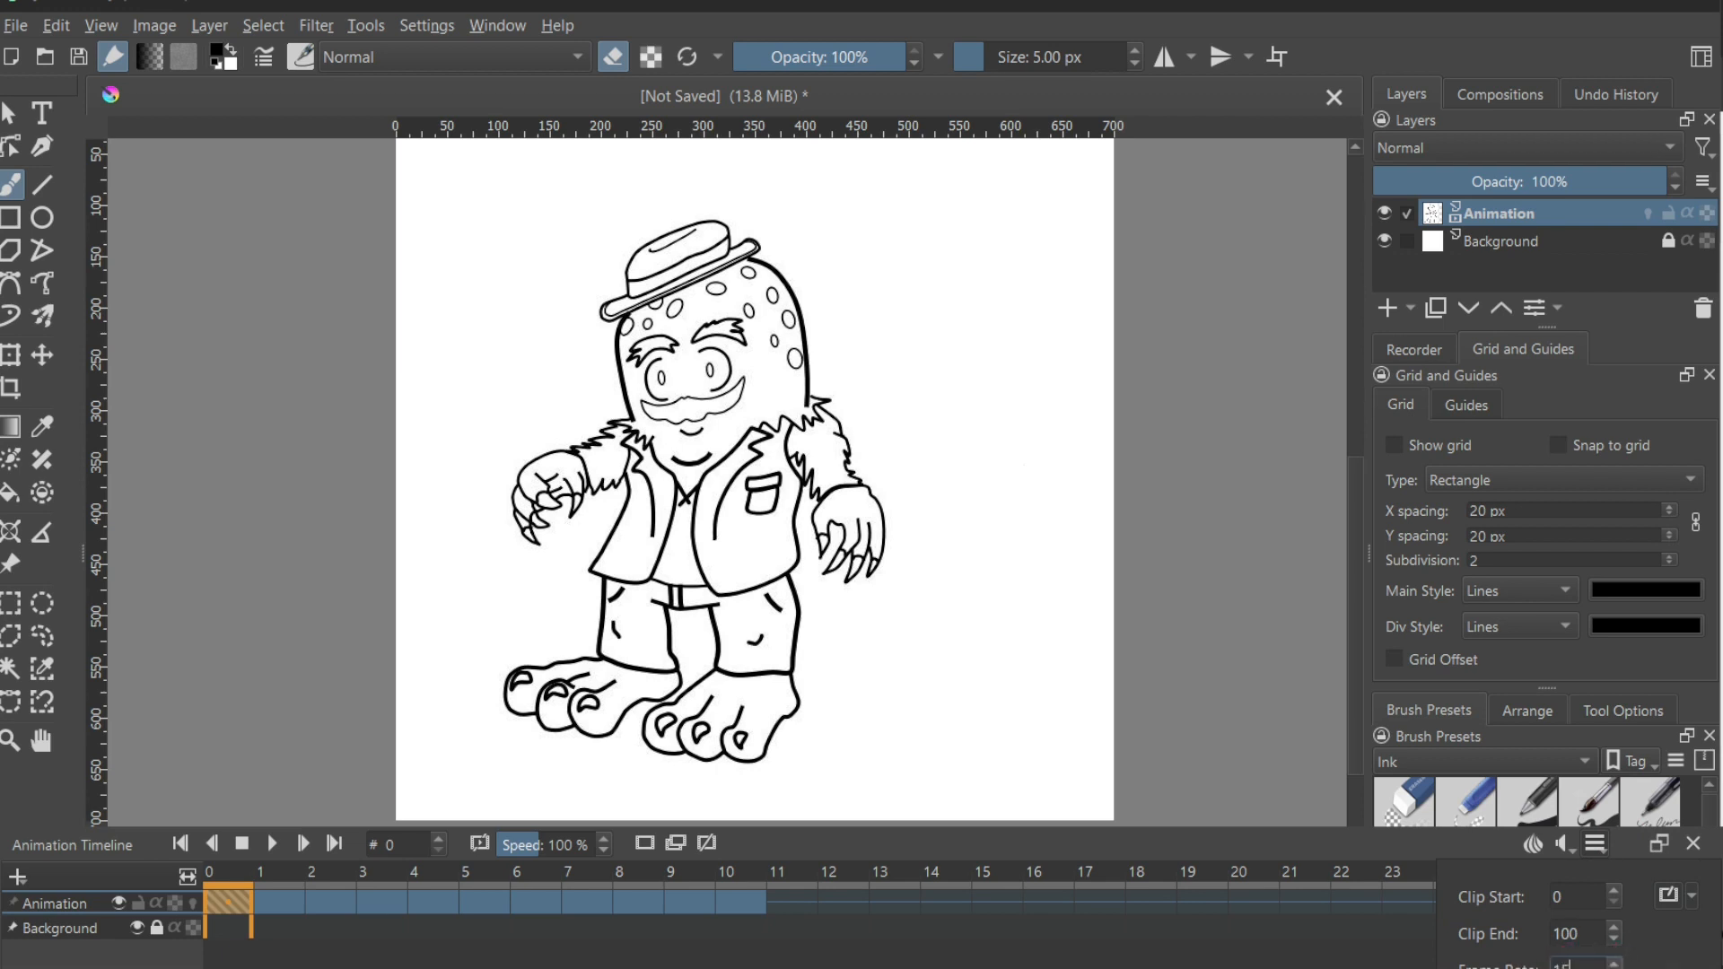
left_click_drag(1596, 939, 1523, 936)
left_click(1389, 947)
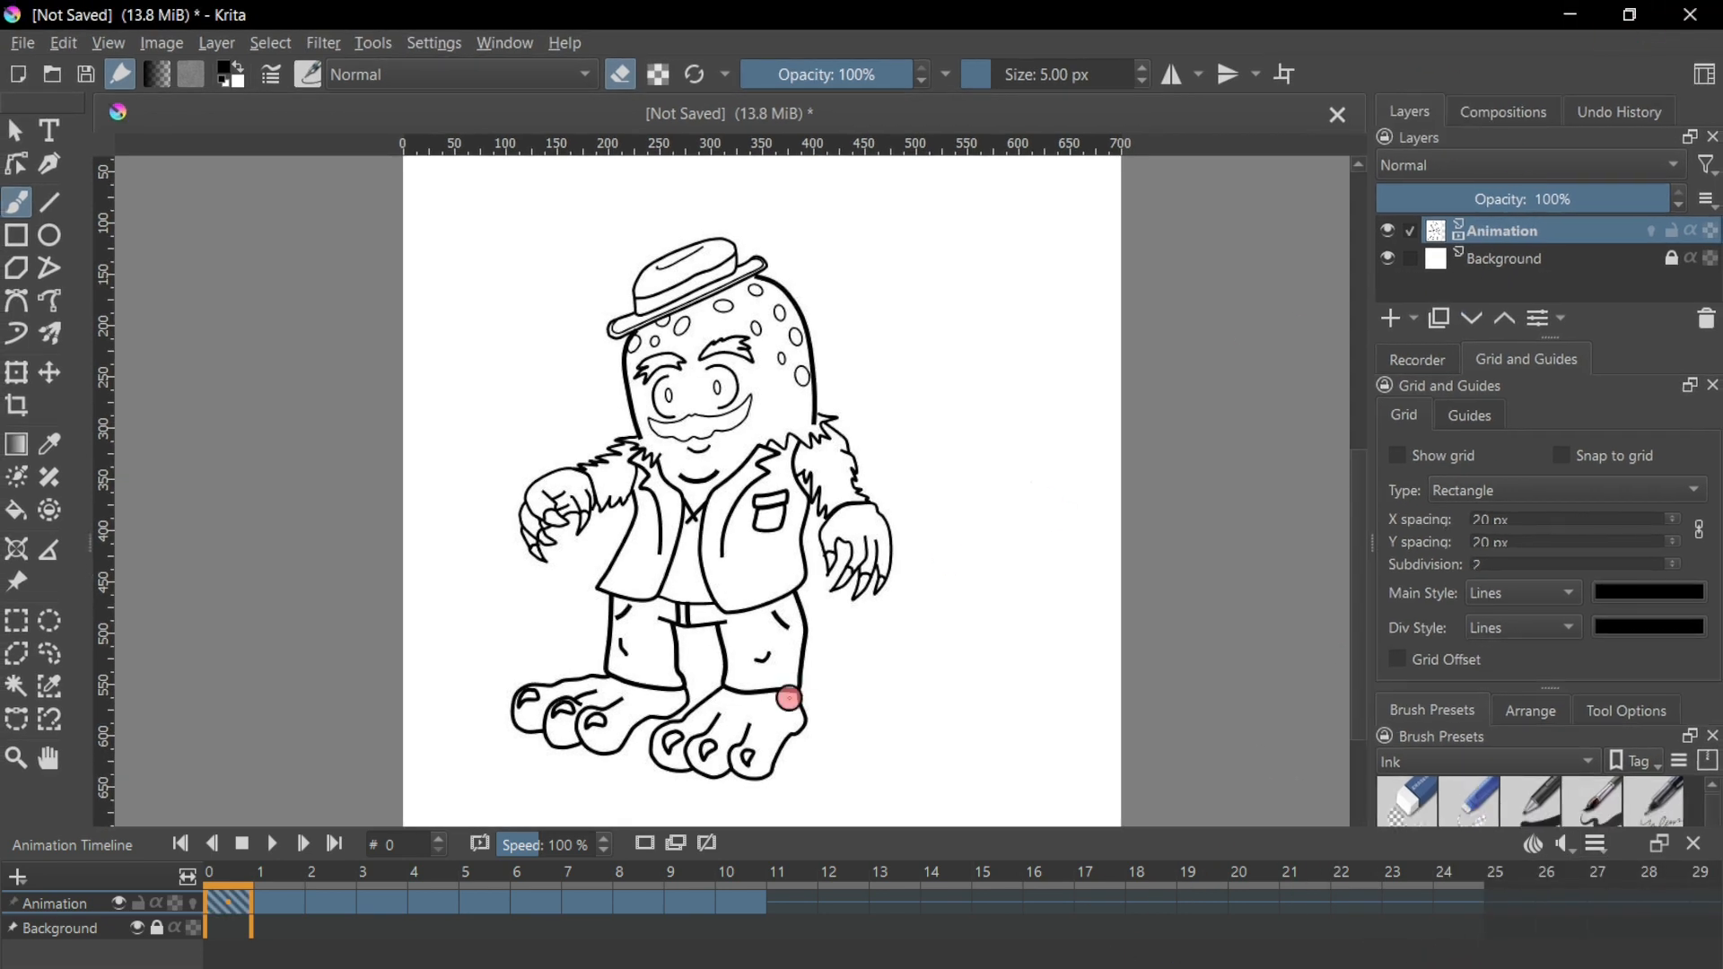
left_click(281, 846)
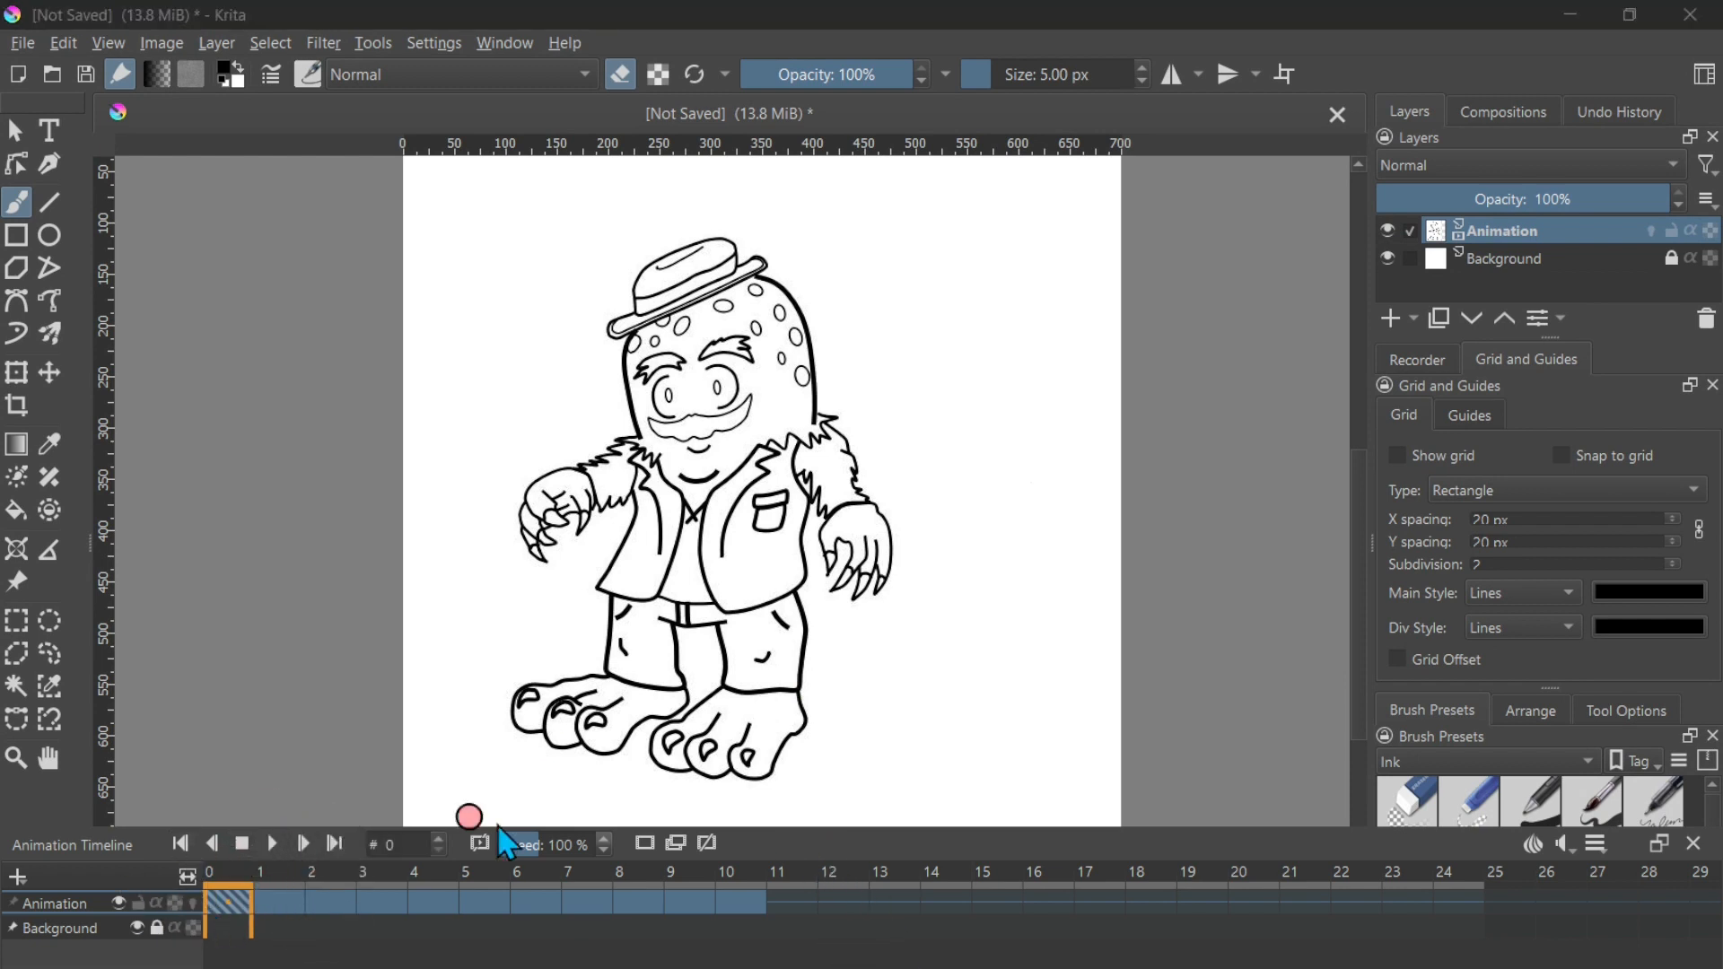
- Copy the Animation layer's keyframe at frame 9 and paste it at frame 12
left_click(691, 913)
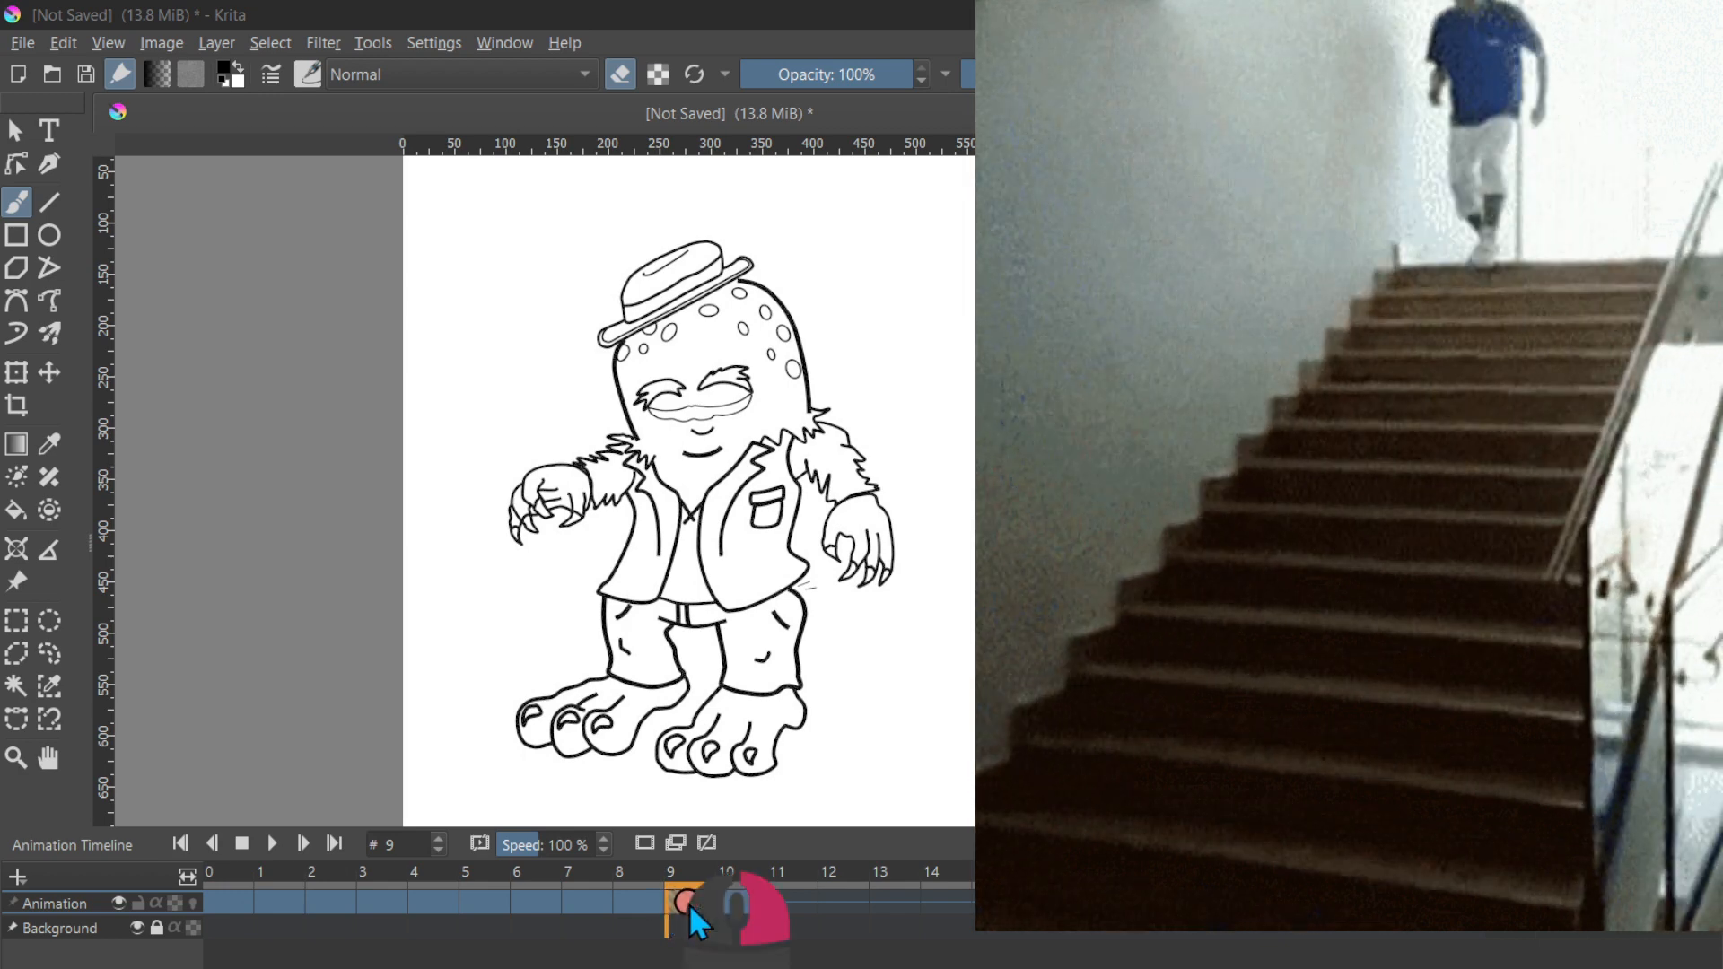
right_click(690, 903)
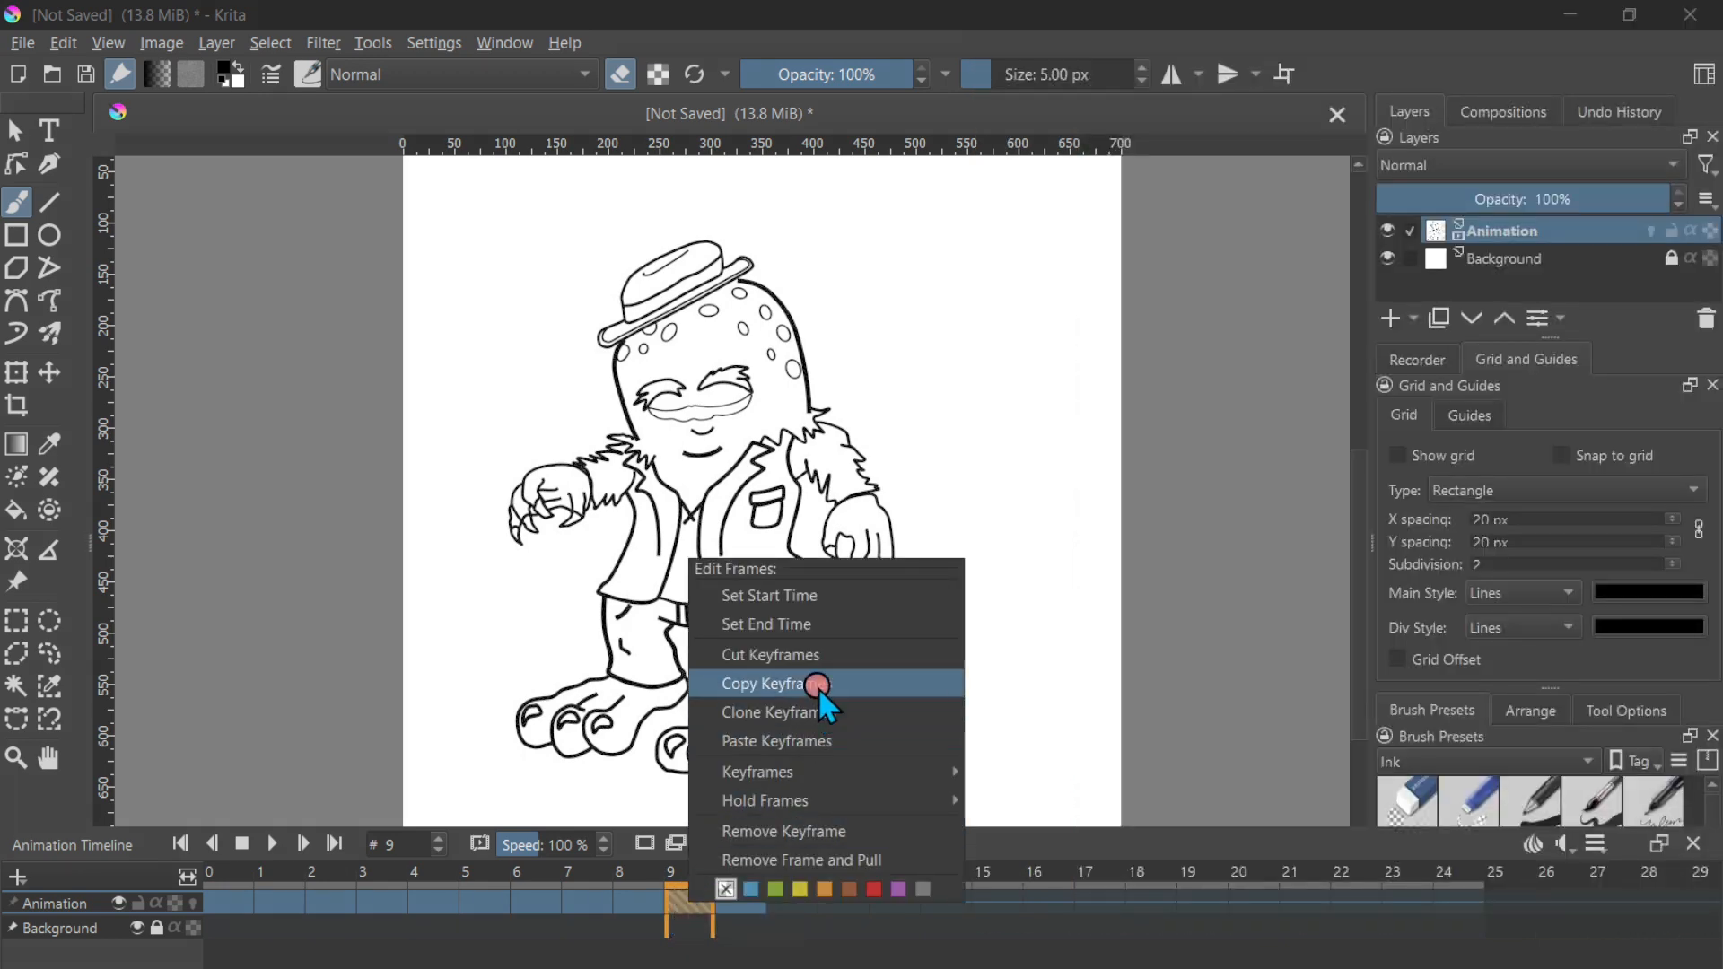
left_click(805, 713)
left_click(837, 906)
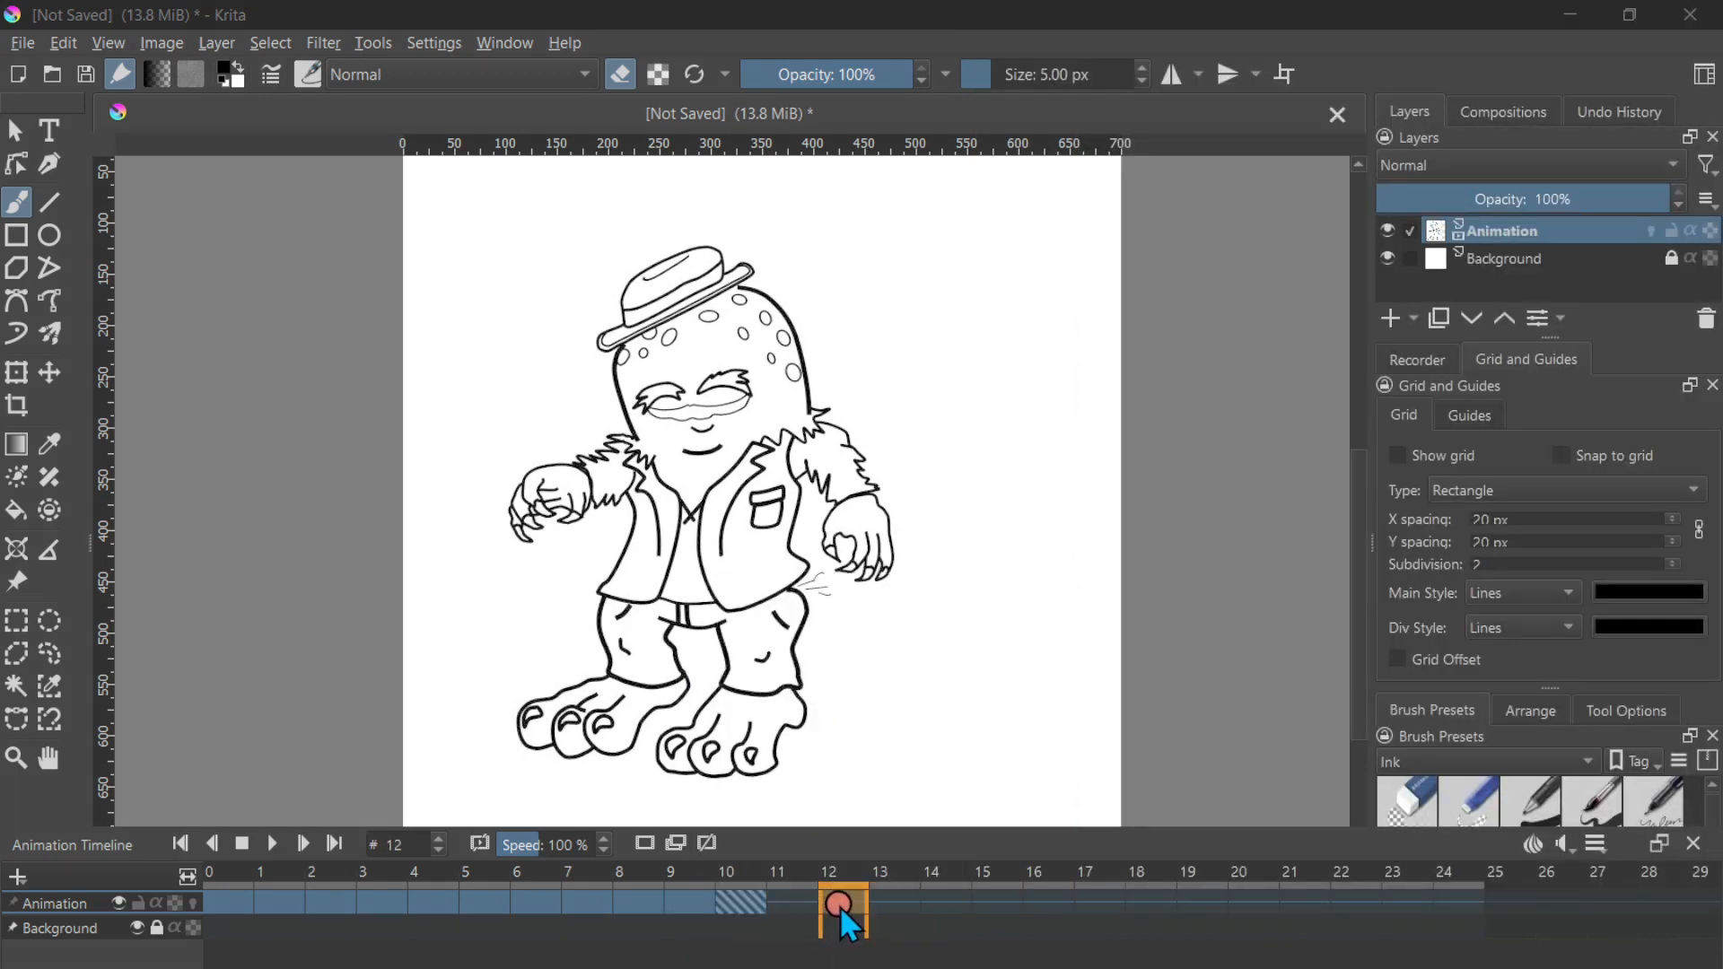
right_click(840, 906)
left_click(957, 714)
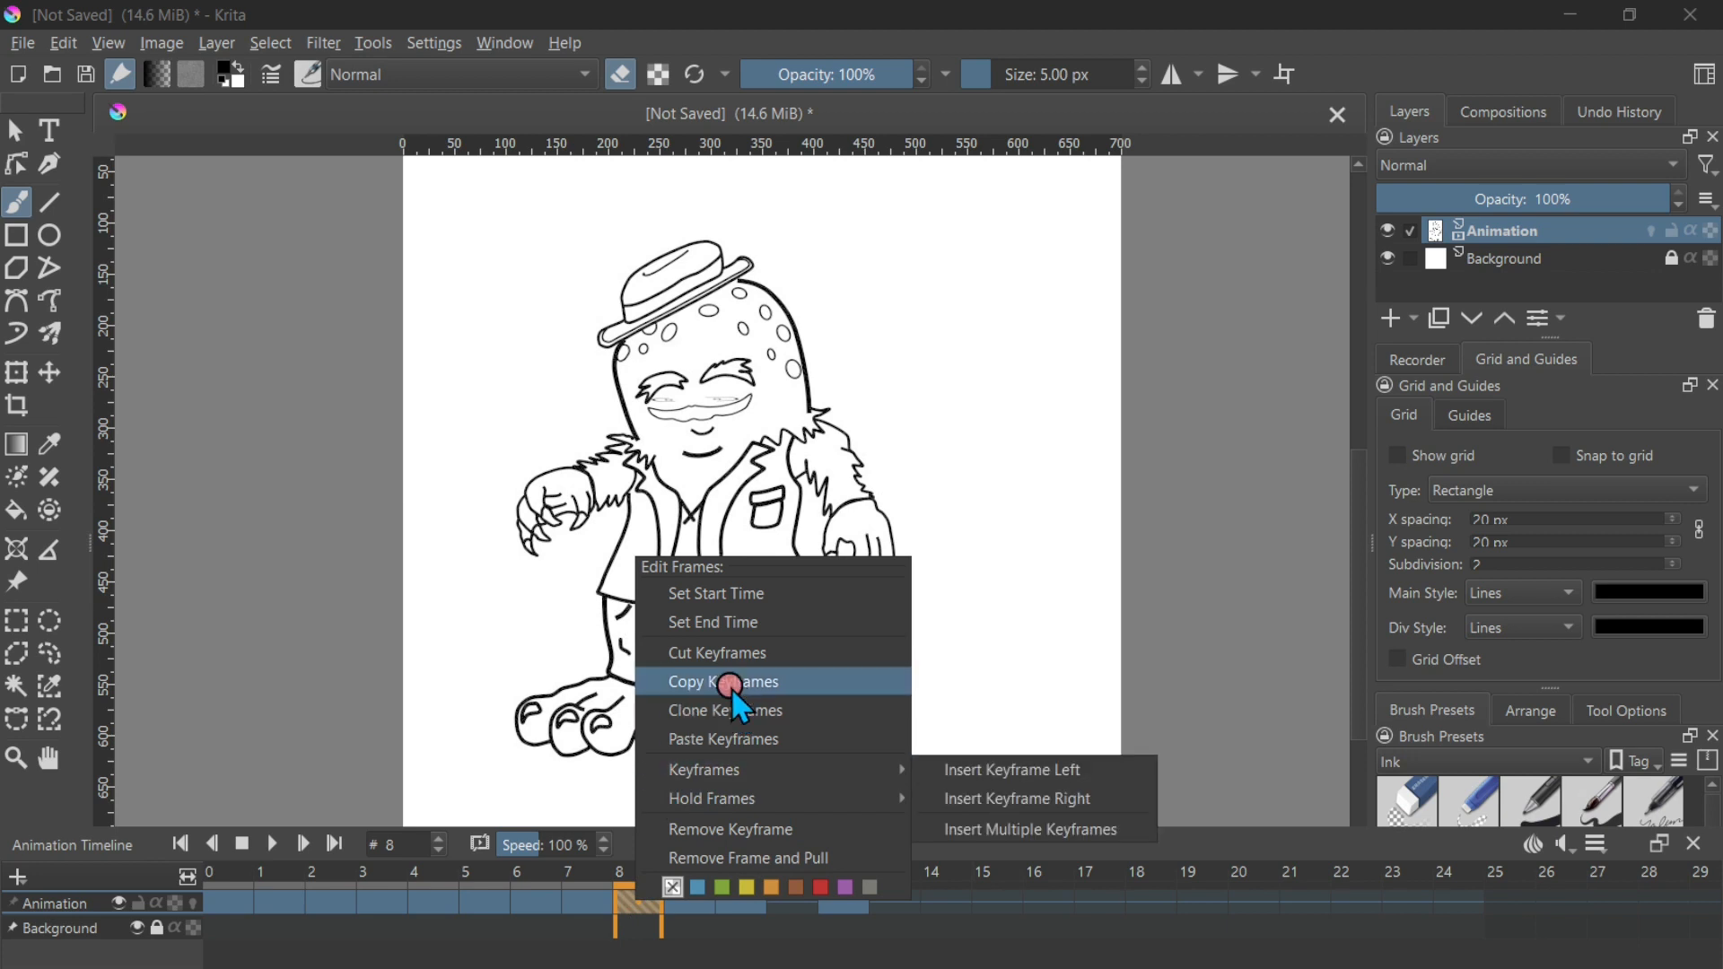
- Paste a copy of the Animation layer's frame 8 keyframe at frame 13
left_click(907, 907)
right_click(907, 907)
left_click(993, 713)
- Copy the Animation layer's keyframe at frame 7 and paste it at frame 14
left_click(596, 901)
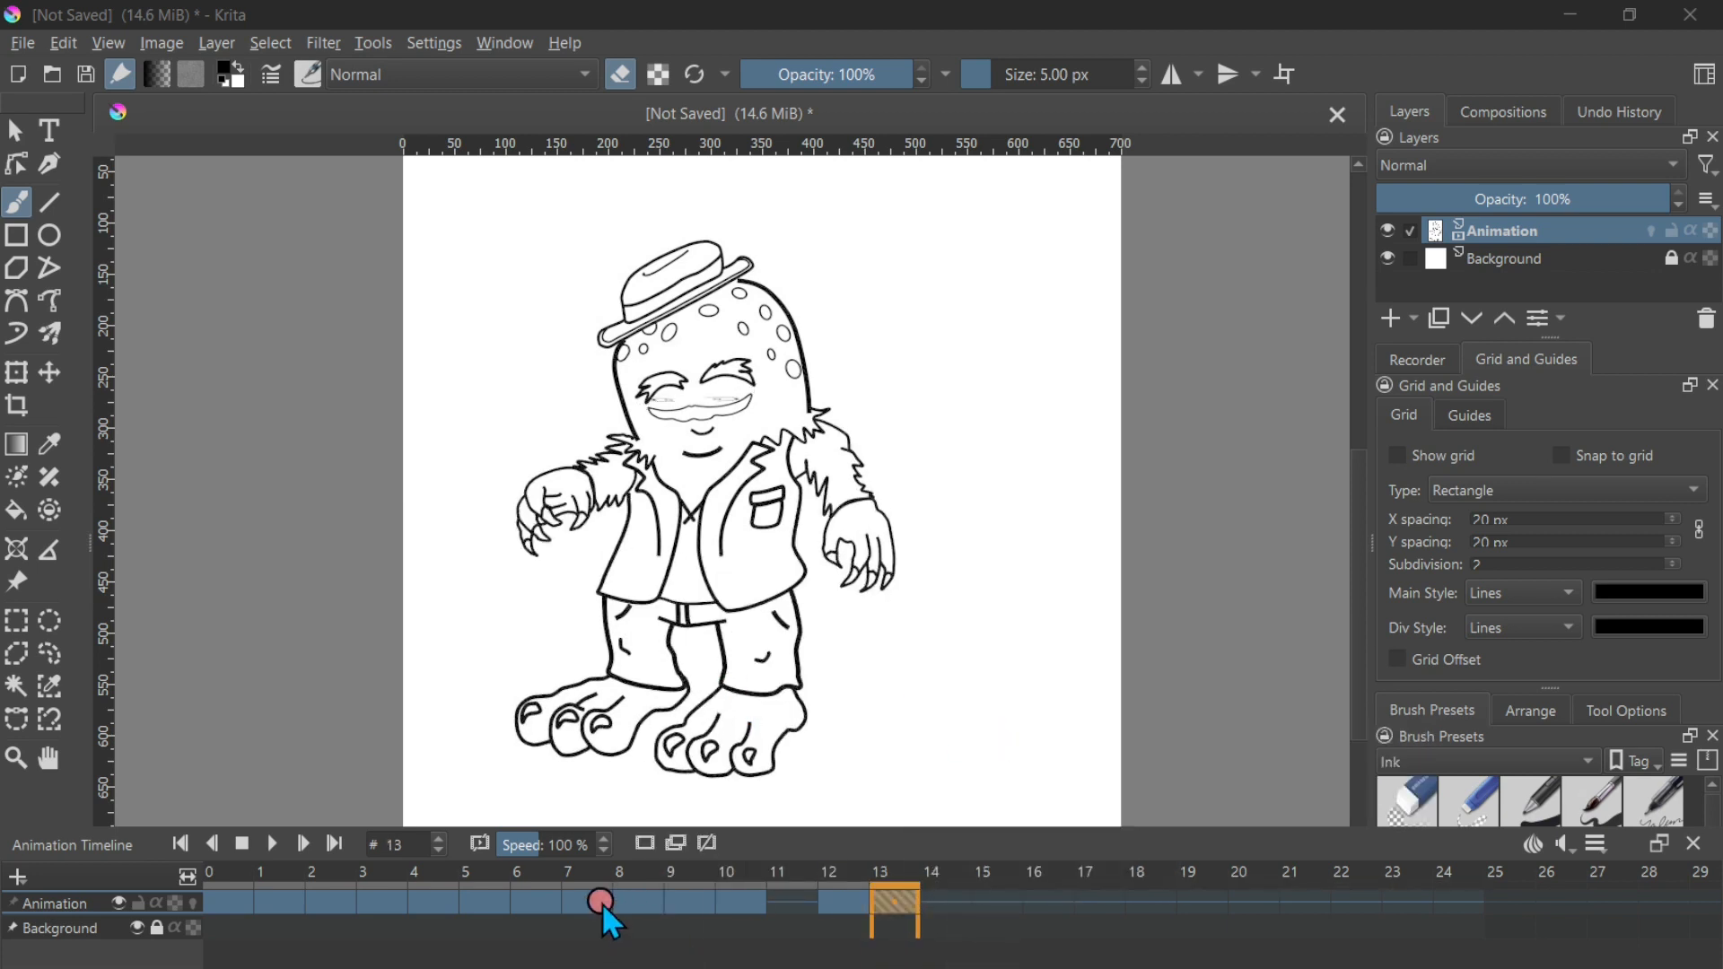
right_click(596, 901)
left_click(749, 709)
left_click(953, 906)
right_click(953, 906)
left_click(1064, 713)
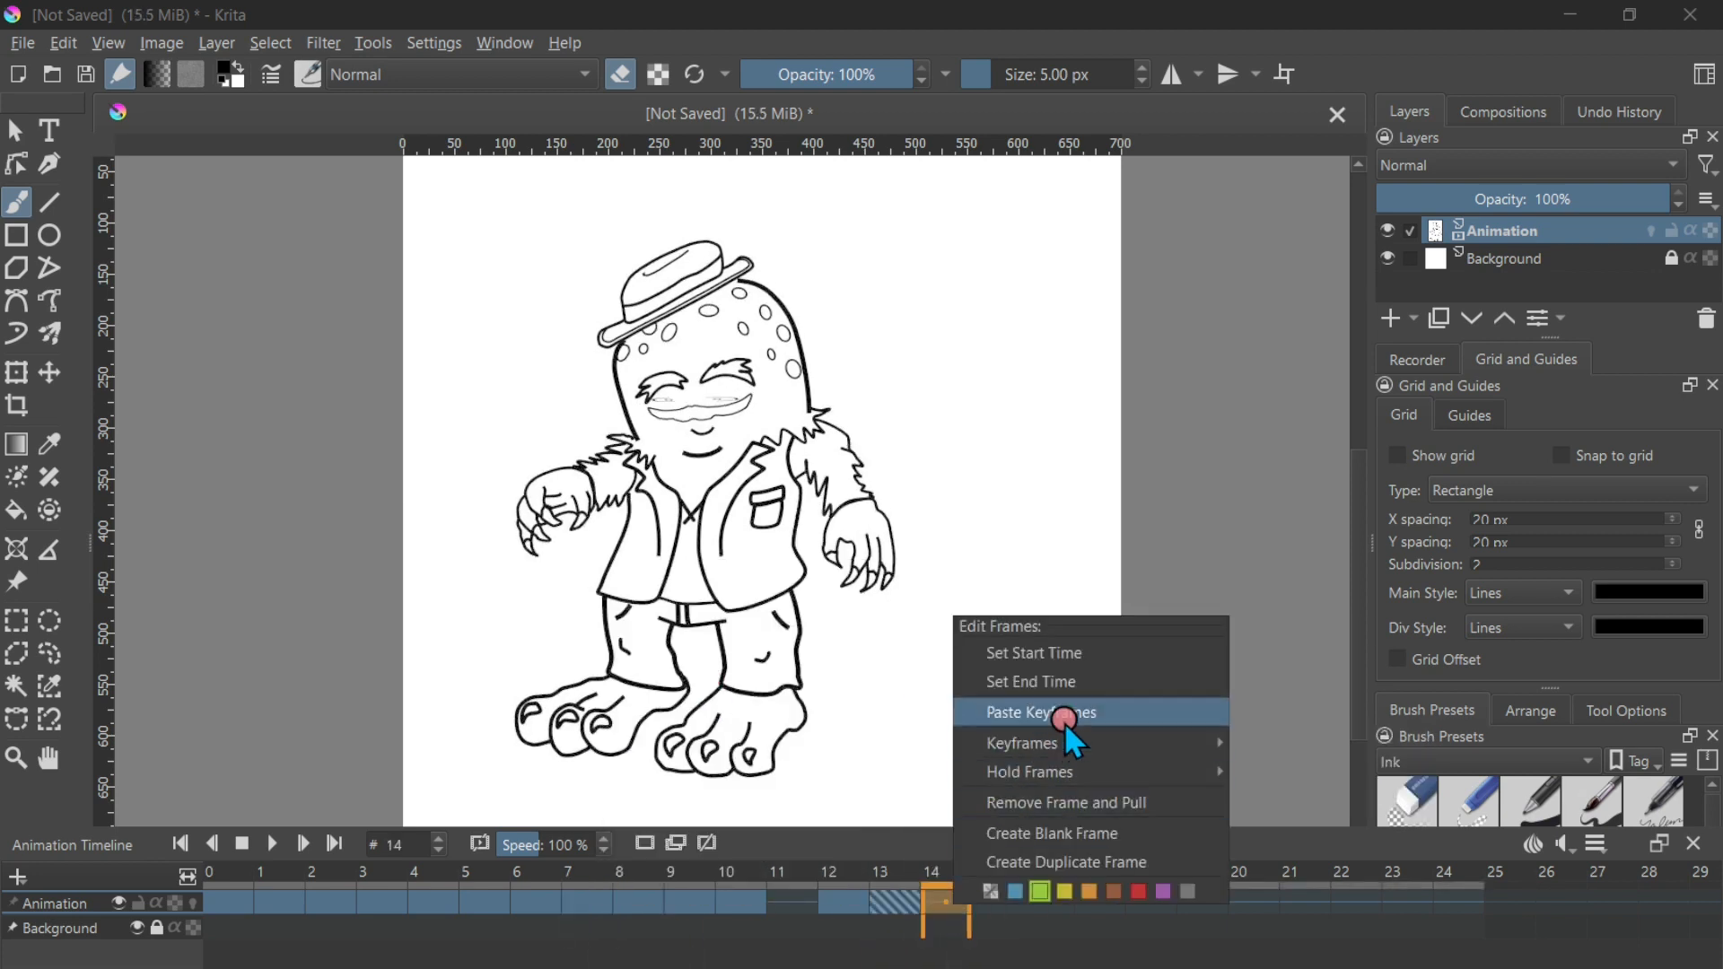
- Copy the Animation layer's keyframe at frame 6 and paste it at frame 15
left_click(544, 906)
right_click(544, 906)
left_click(634, 744)
left_click(998, 902)
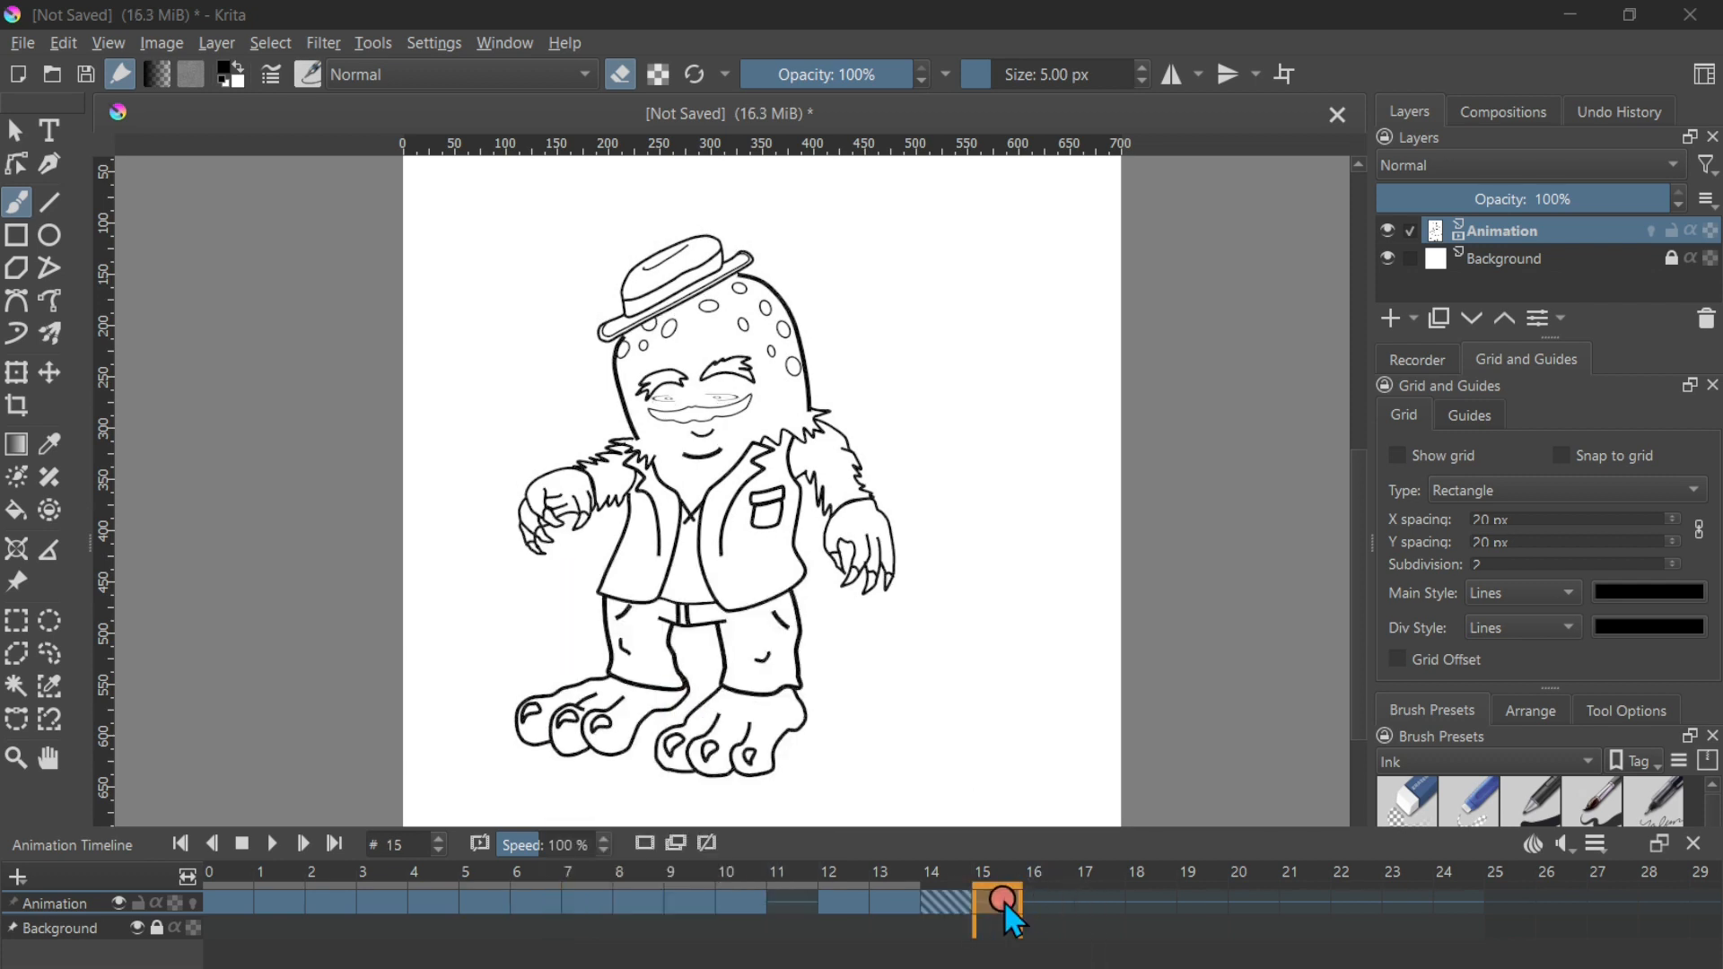
right_click(1001, 902)
left_click(1077, 709)
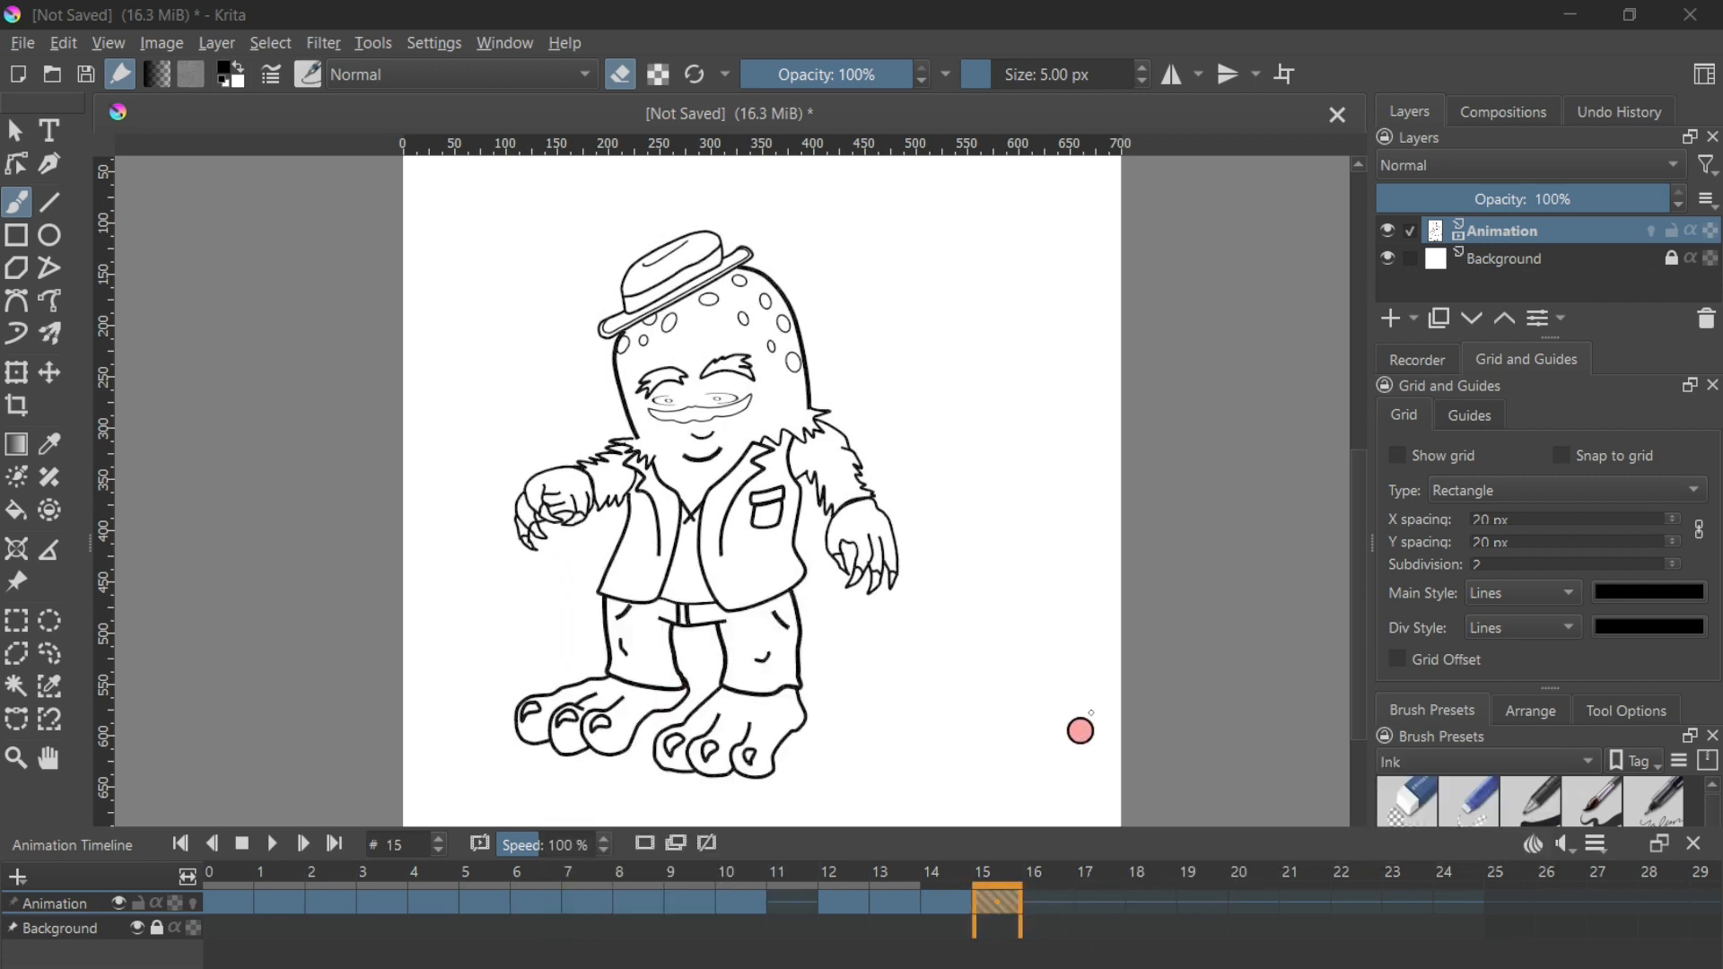
- Copy the Animation layer's keyframe at frame 5 and paste it at frame 16
left_click(535, 906)
left_click(501, 904)
left_click(520, 903)
left_click(498, 904)
left_click(1011, 906)
left_click(492, 903)
right_click(492, 902)
left_click(600, 674)
left_click(1051, 907)
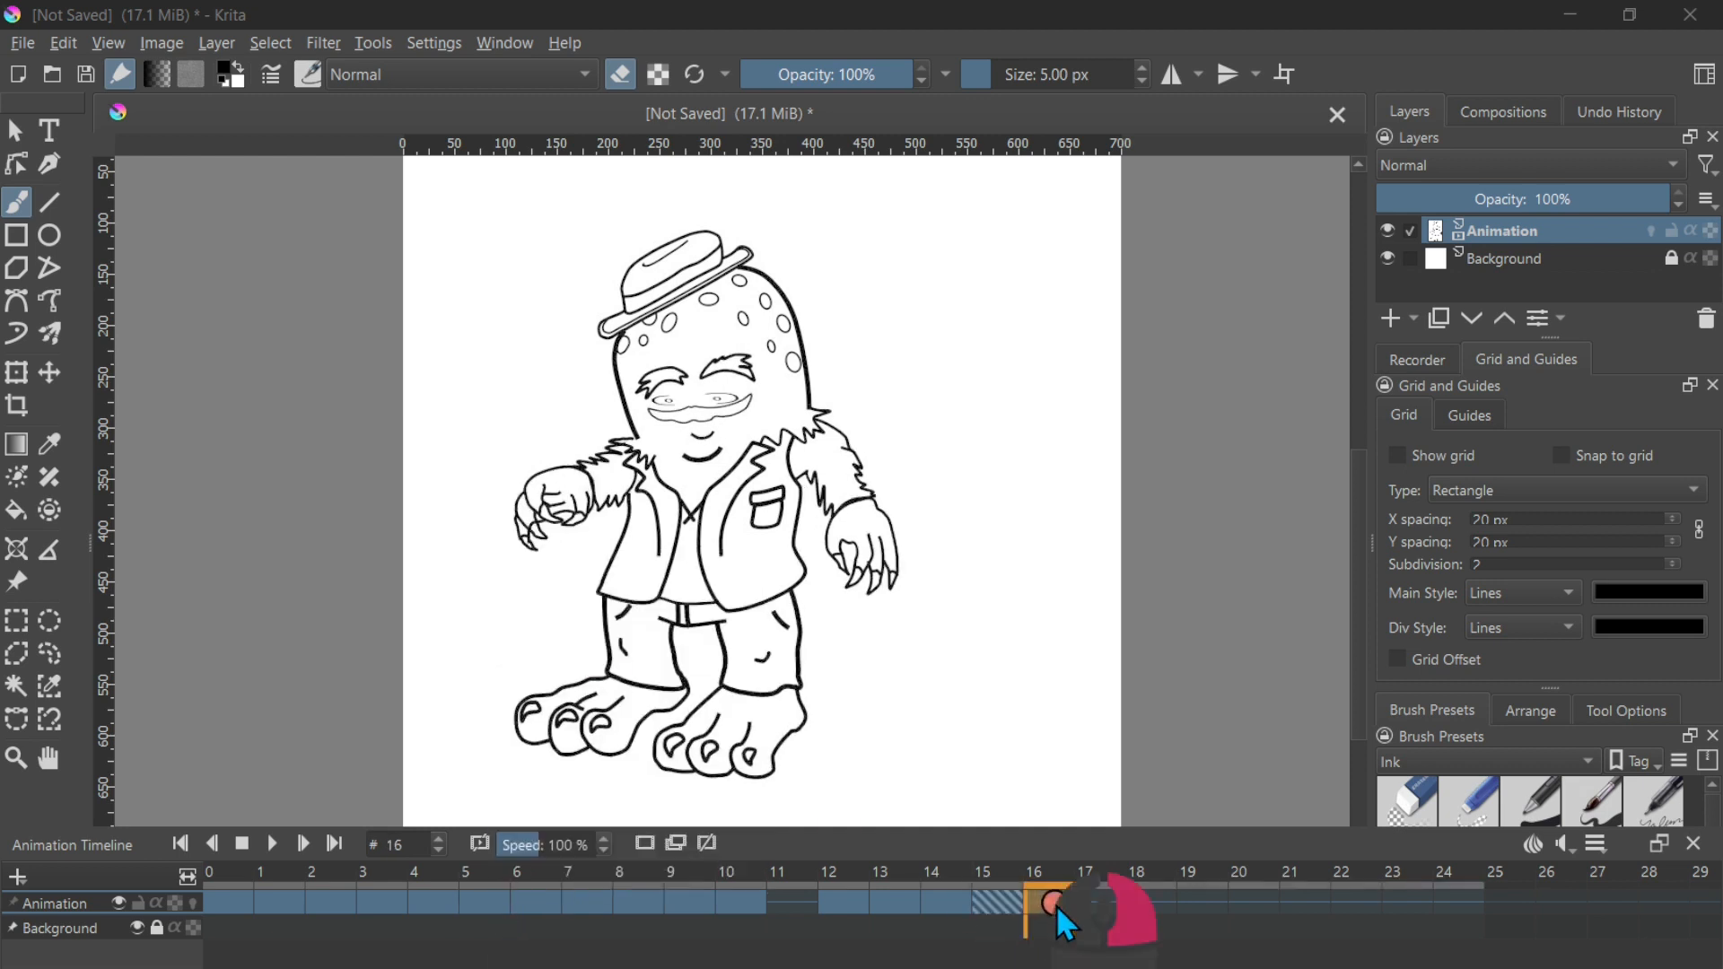
right_click(1057, 905)
left_click(1123, 709)
- Copy the Animation layer's keyframe at frame 4 and paste it at frame 17
left_click(424, 905)
right_click(425, 905)
left_click(544, 691)
left_click(1108, 903)
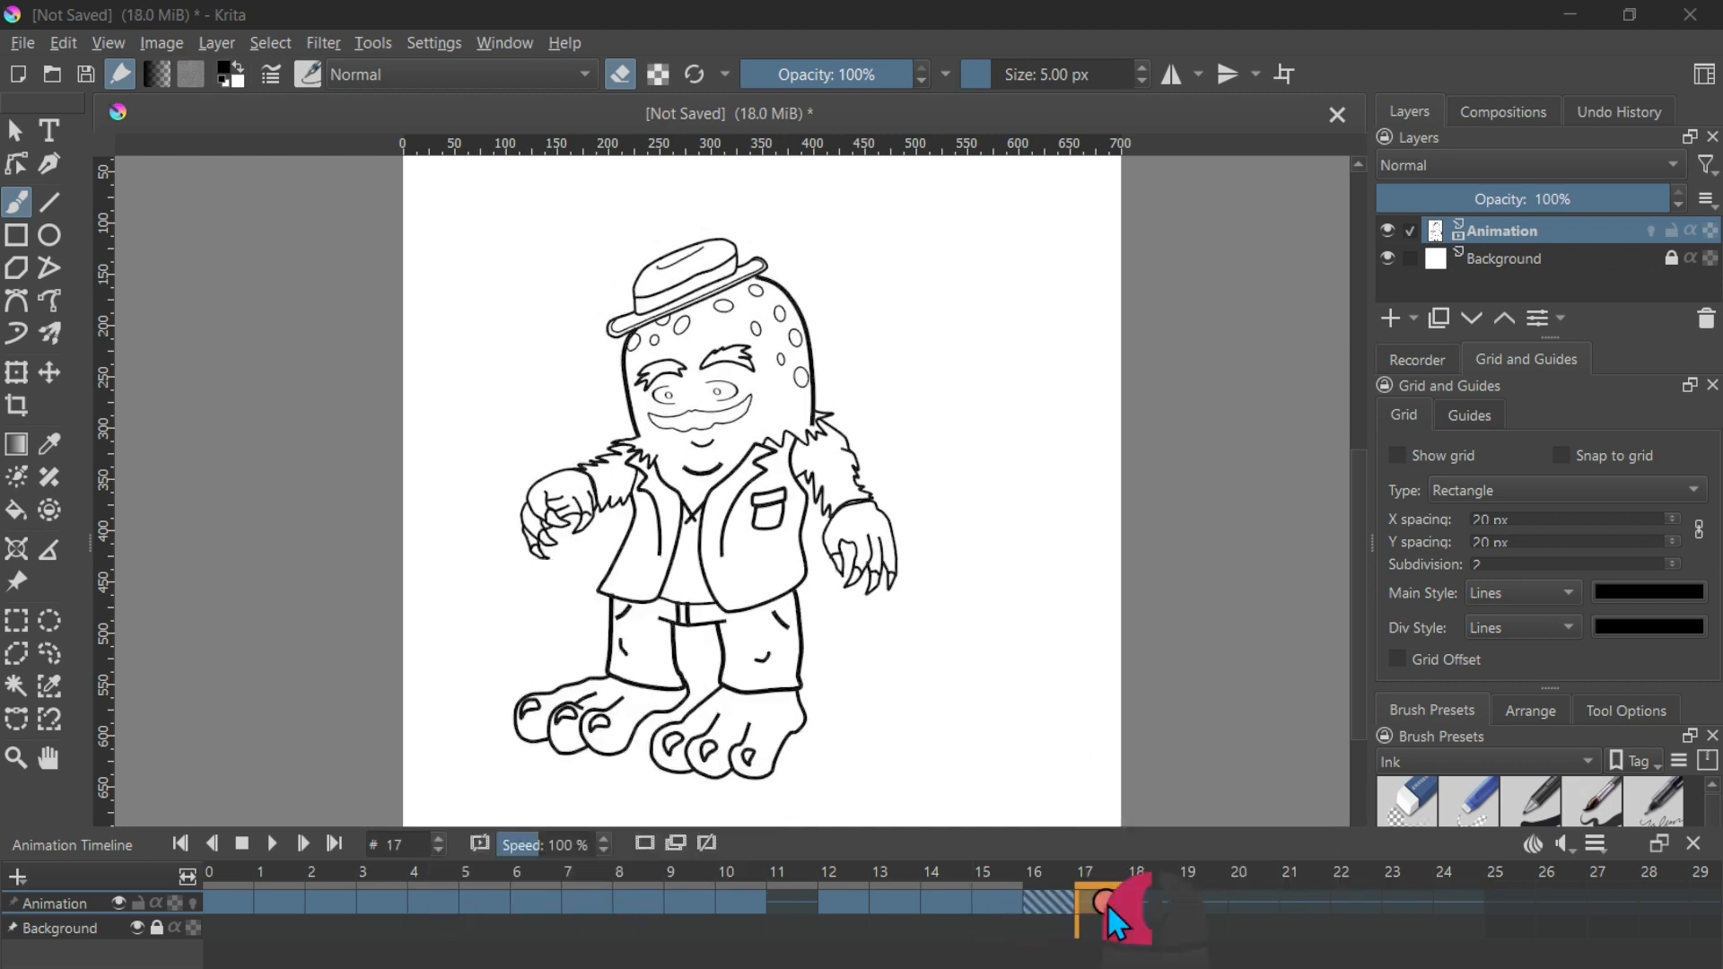
right_click(1108, 903)
left_click(1235, 705)
- Copy the Animation layer's keyframe at frame 3 and paste it at frame 18
left_click(395, 901)
right_click(395, 901)
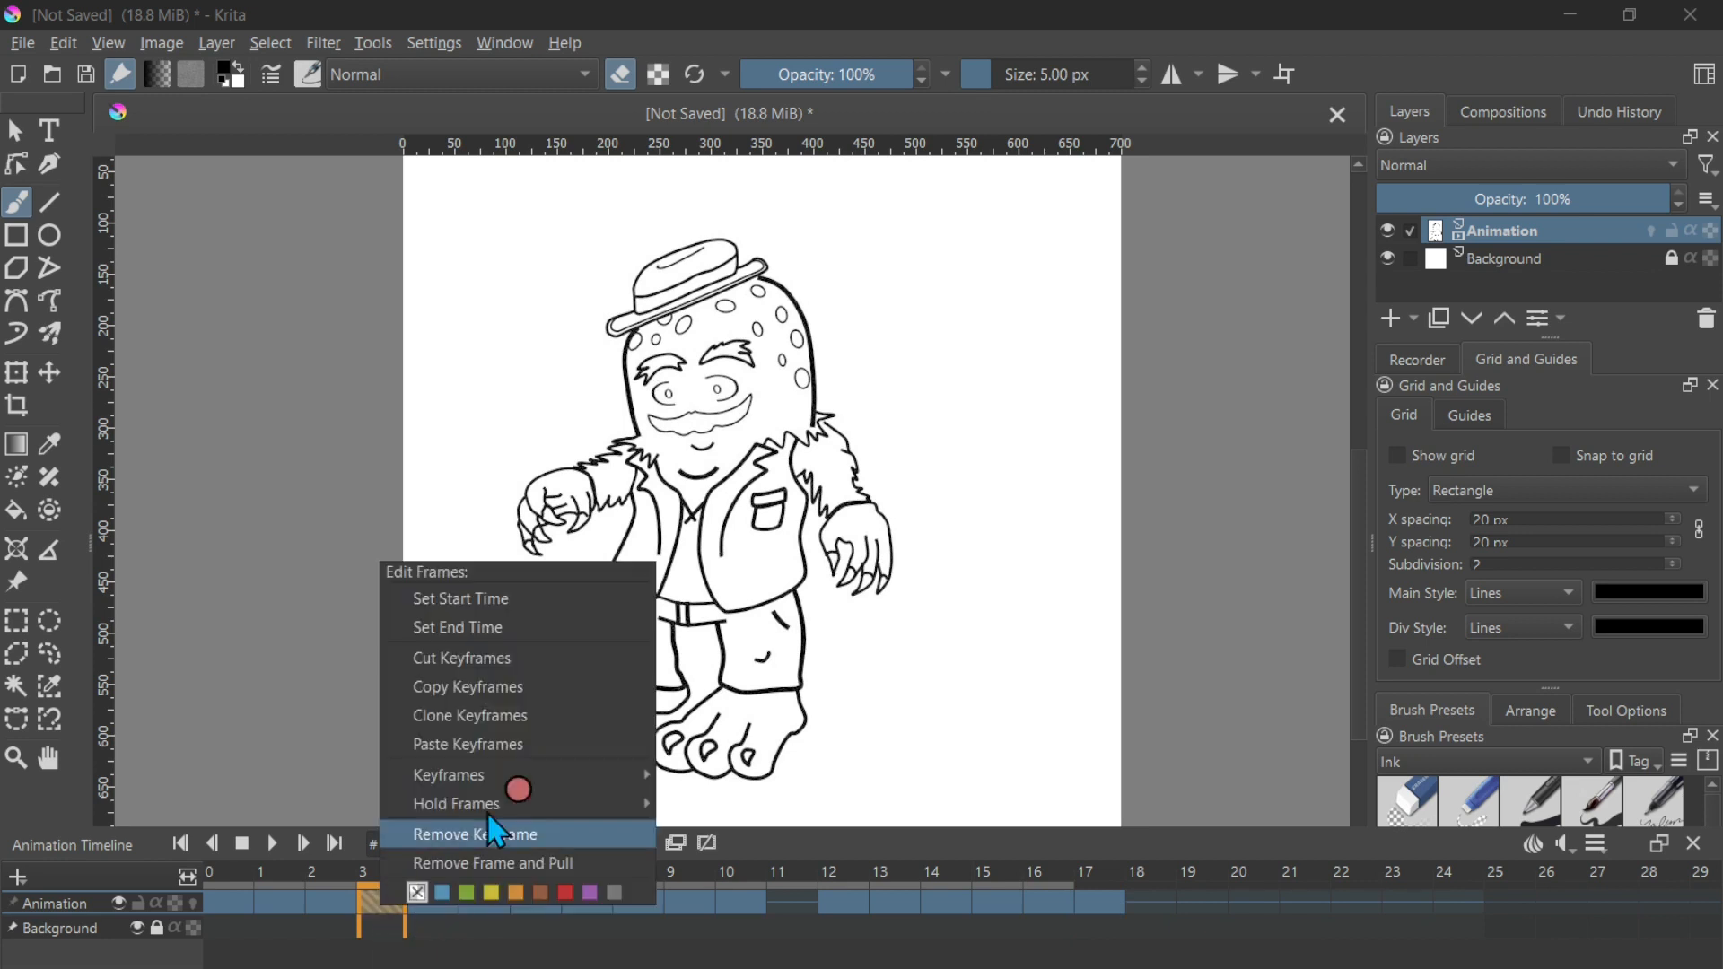
left_click(467, 687)
left_click(1152, 904)
right_click(1156, 906)
left_click(1288, 719)
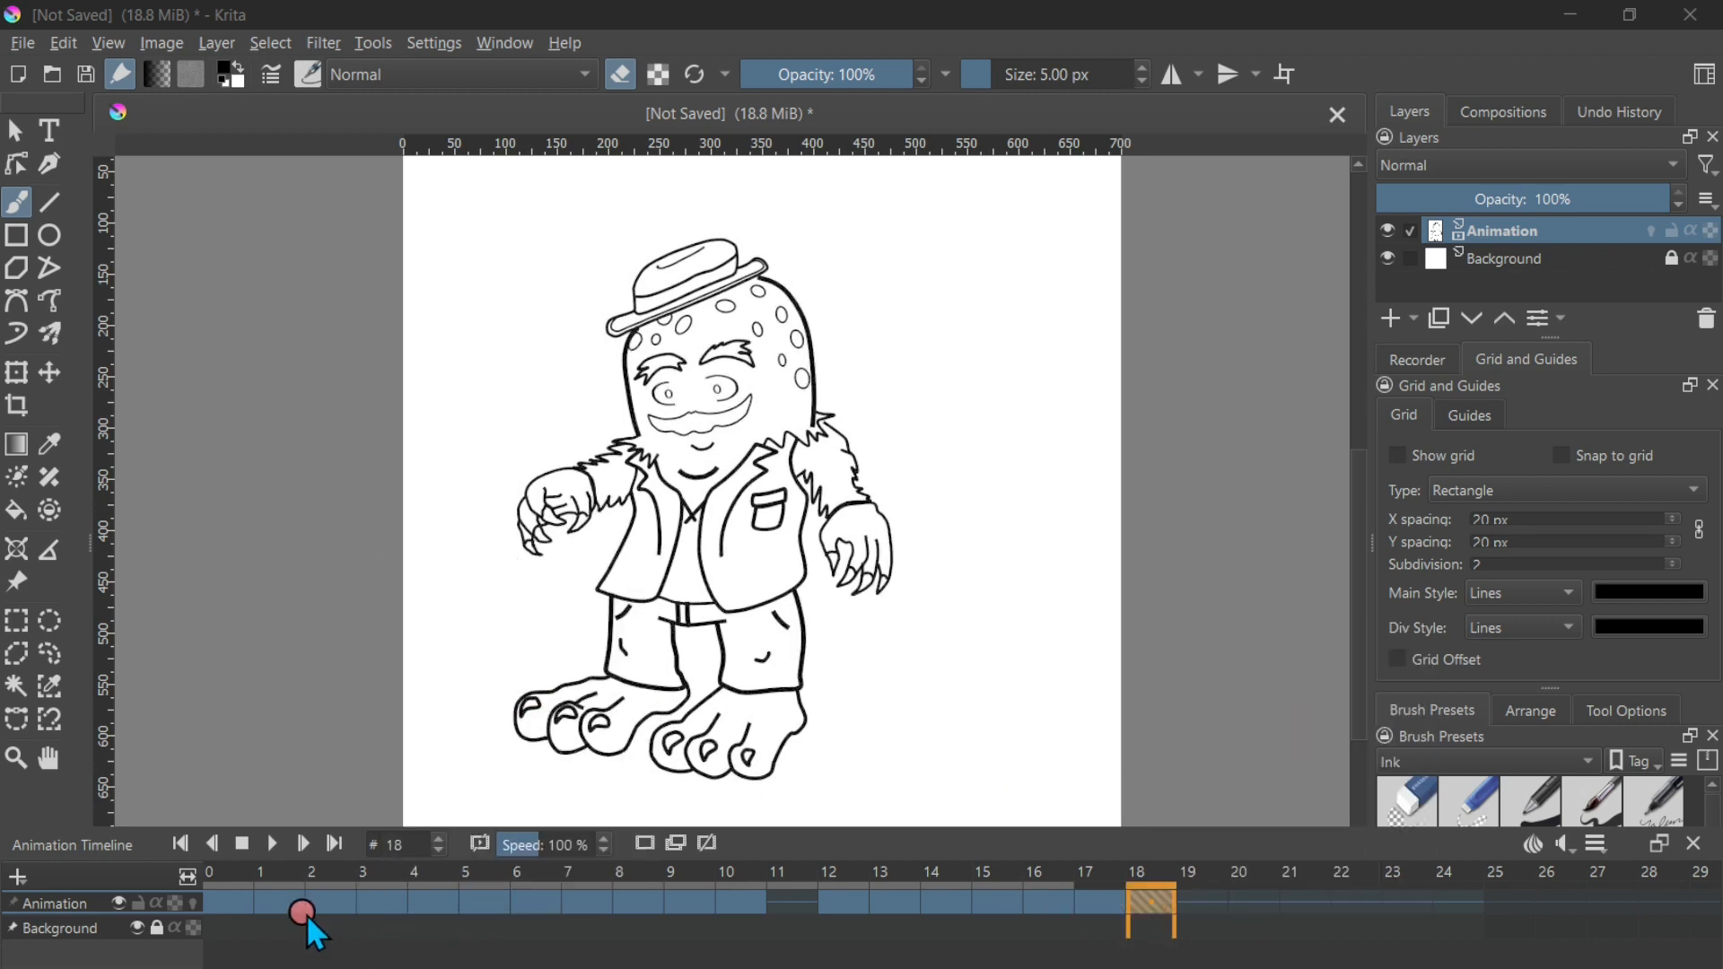
- Copy the Animation layer's keyframe at frame 1 and paste it at frame 19
left_click(285, 904)
right_click(286, 904)
left_click(411, 706)
left_click(1190, 903)
right_click(1190, 902)
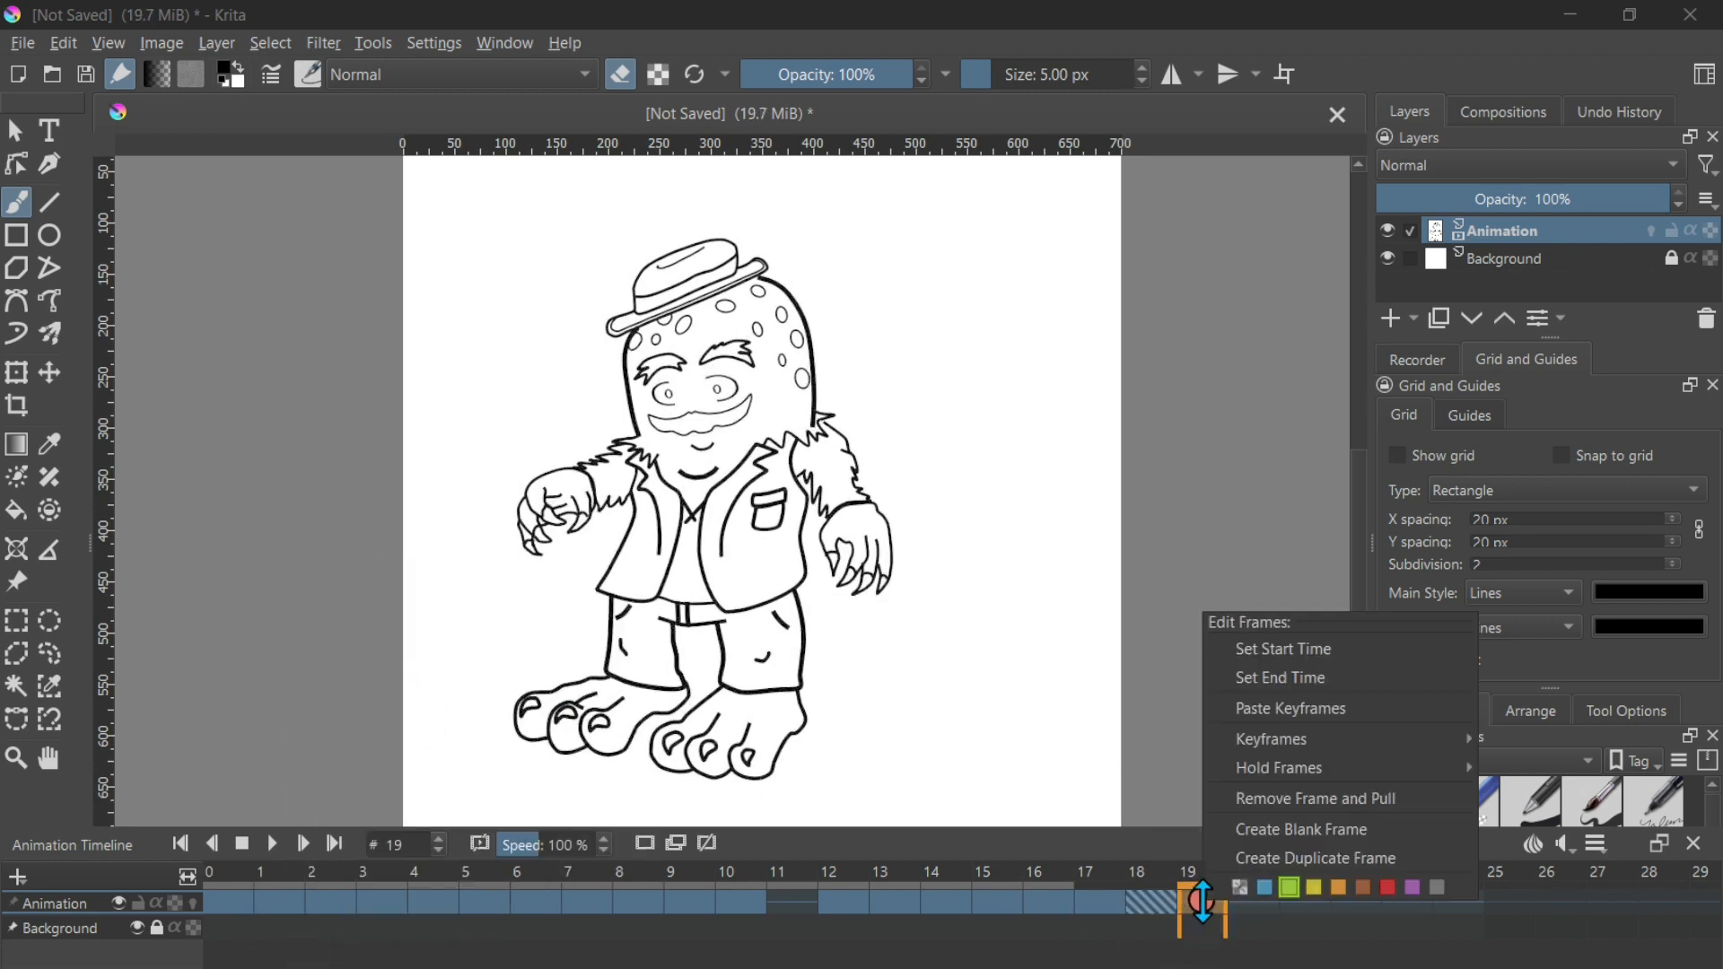
left_click(1290, 719)
- Copy the Animation layer's keyframe at frame 0 and paste it at frame 20
left_click(239, 905)
right_click(239, 905)
left_click(377, 686)
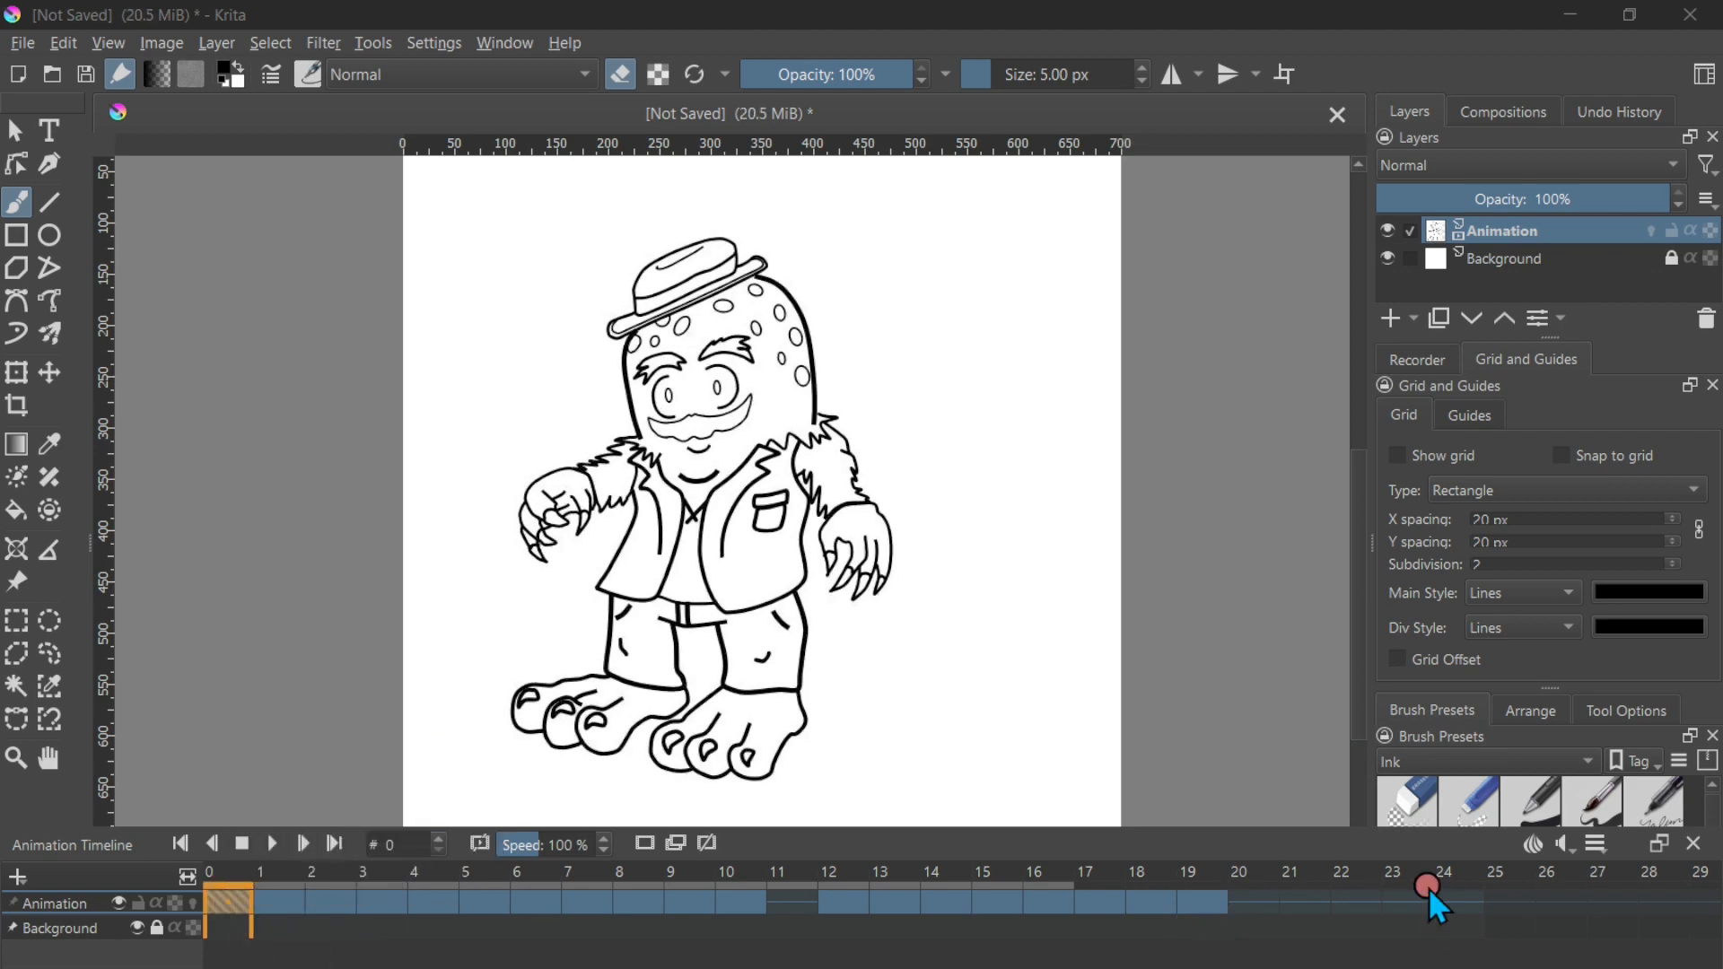
left_click(1255, 905)
right_click(1255, 904)
left_click(1290, 718)
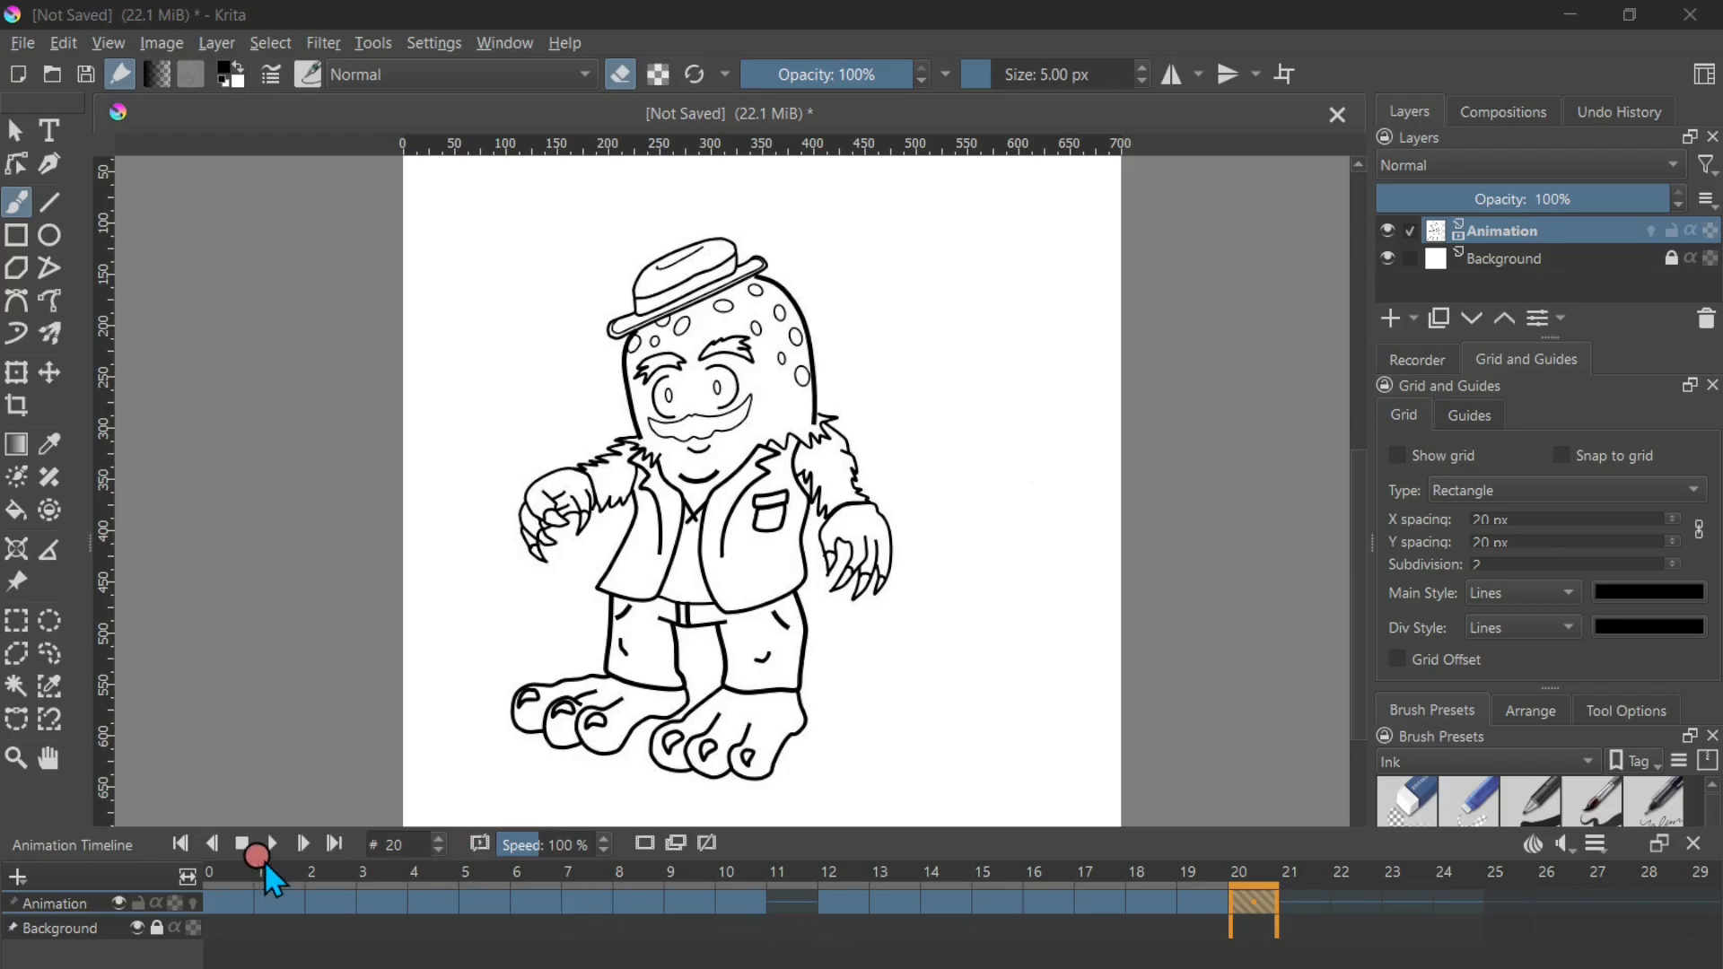
- Preview the animation from frame 0 and stop the playback
left_click(224, 874)
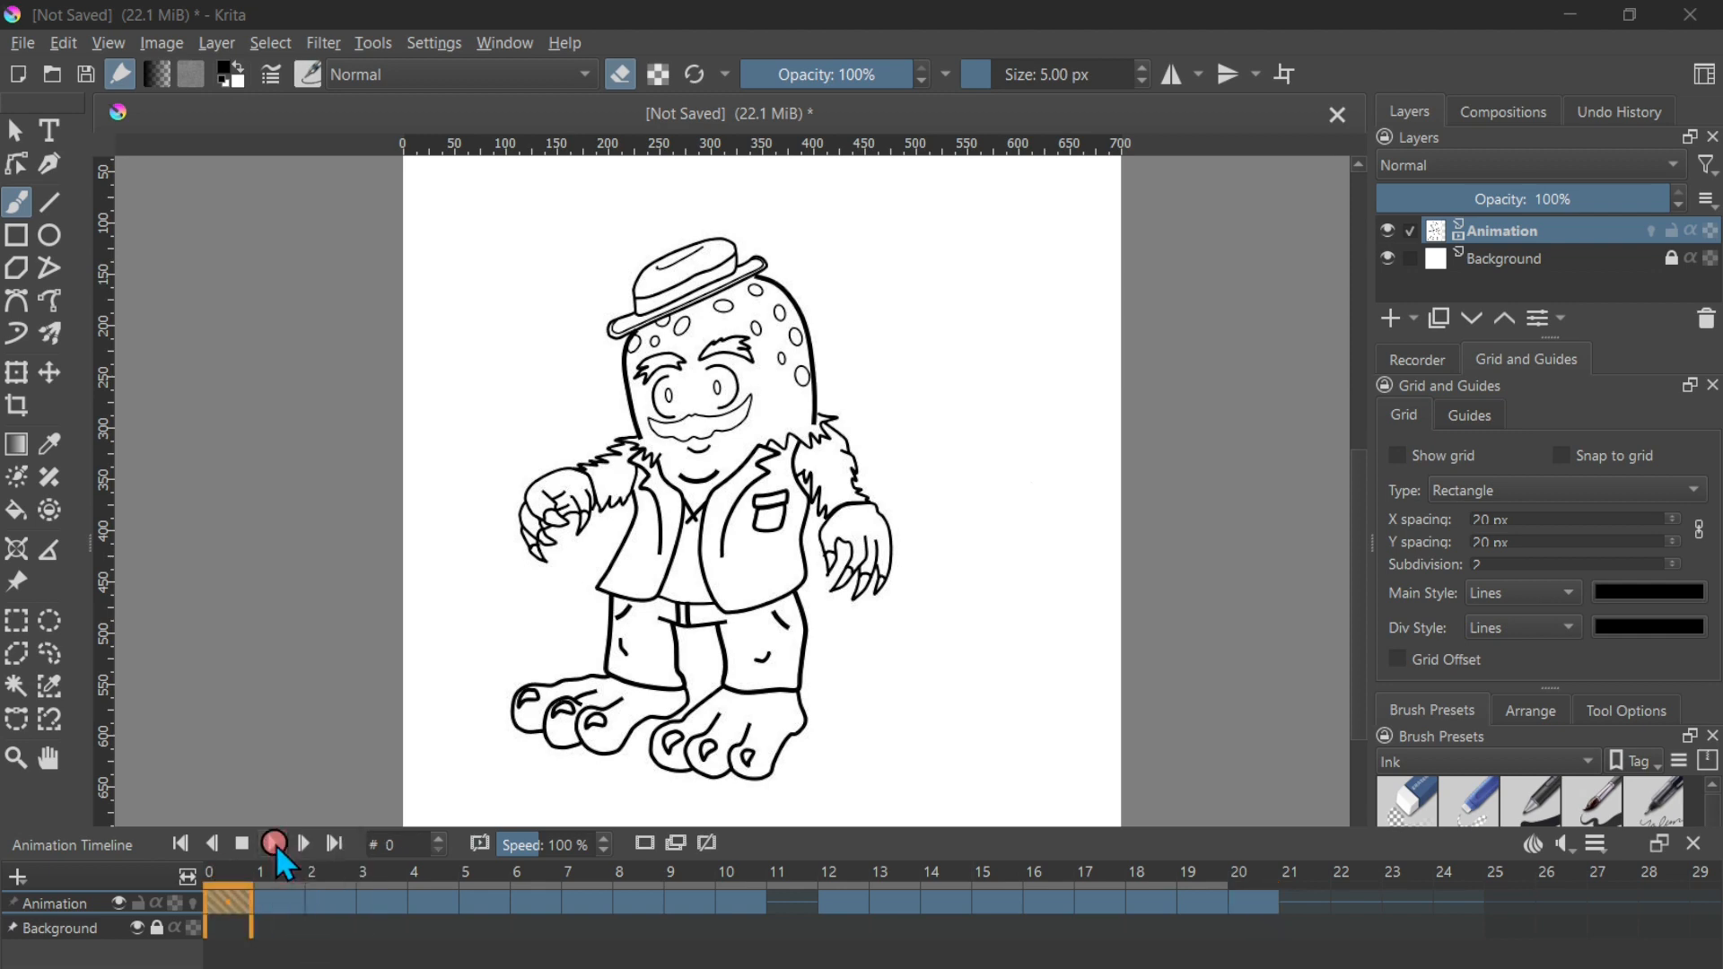
left_click(275, 844)
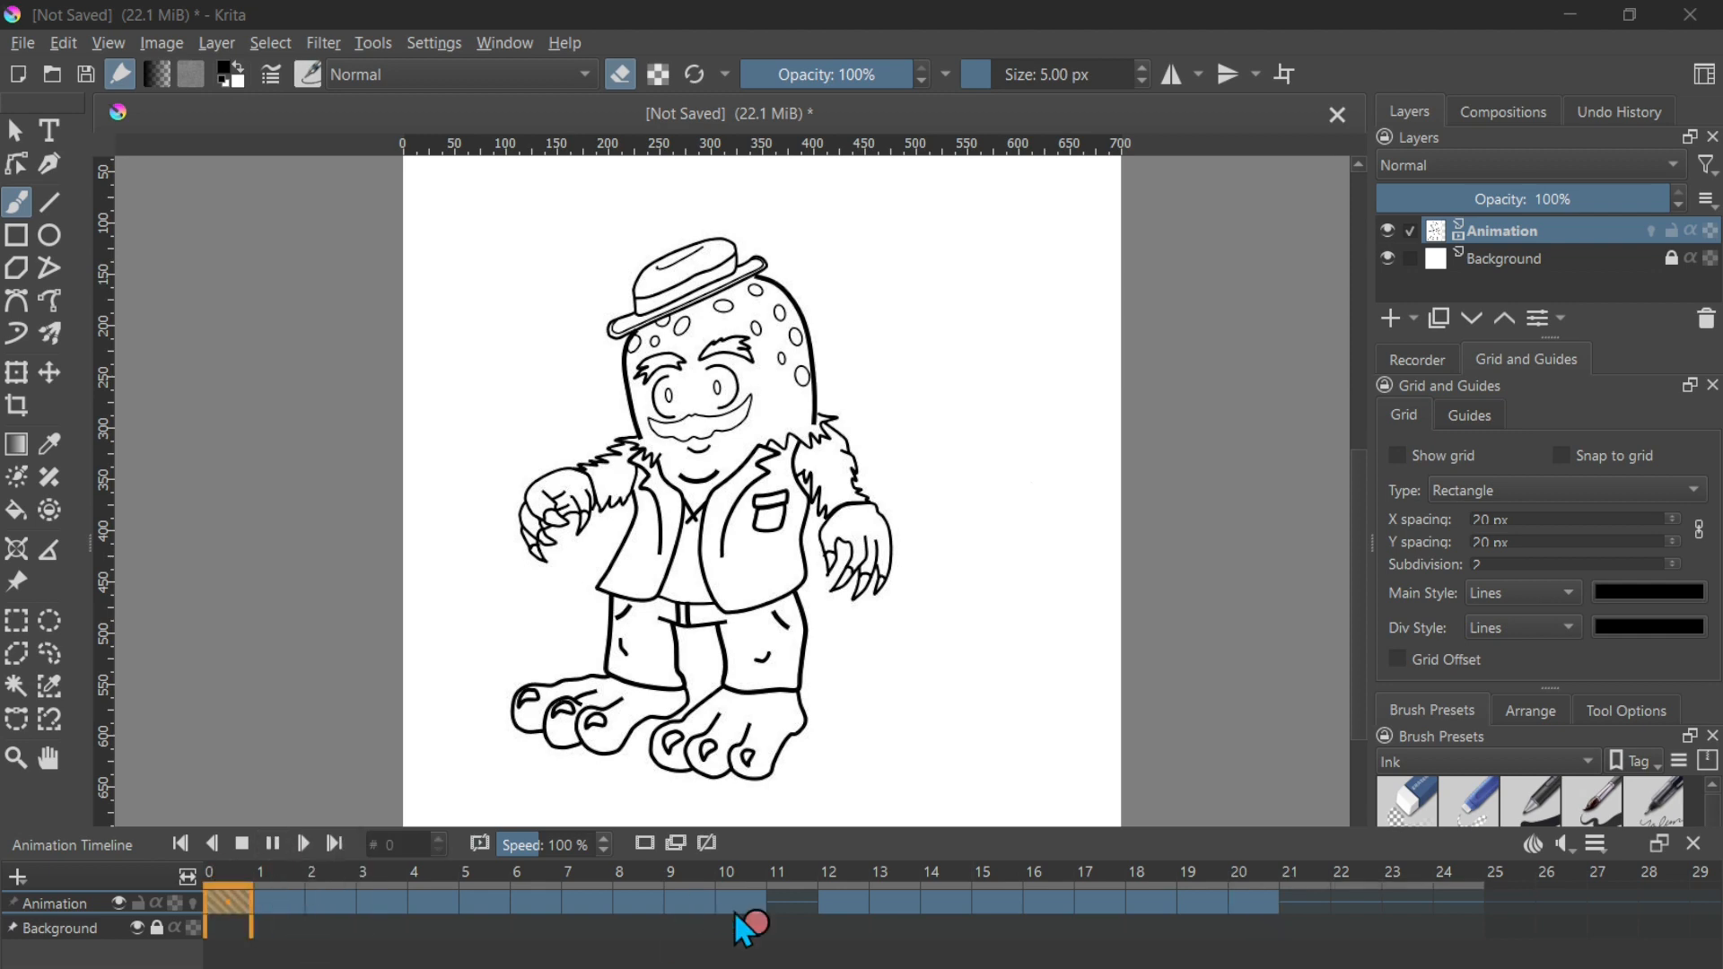
left_click(242, 844)
- Move the Animation layer's keyframes 13 to 20 one frame later to extend the hold on frame 12, and preview from frame 0
left_click(896, 893)
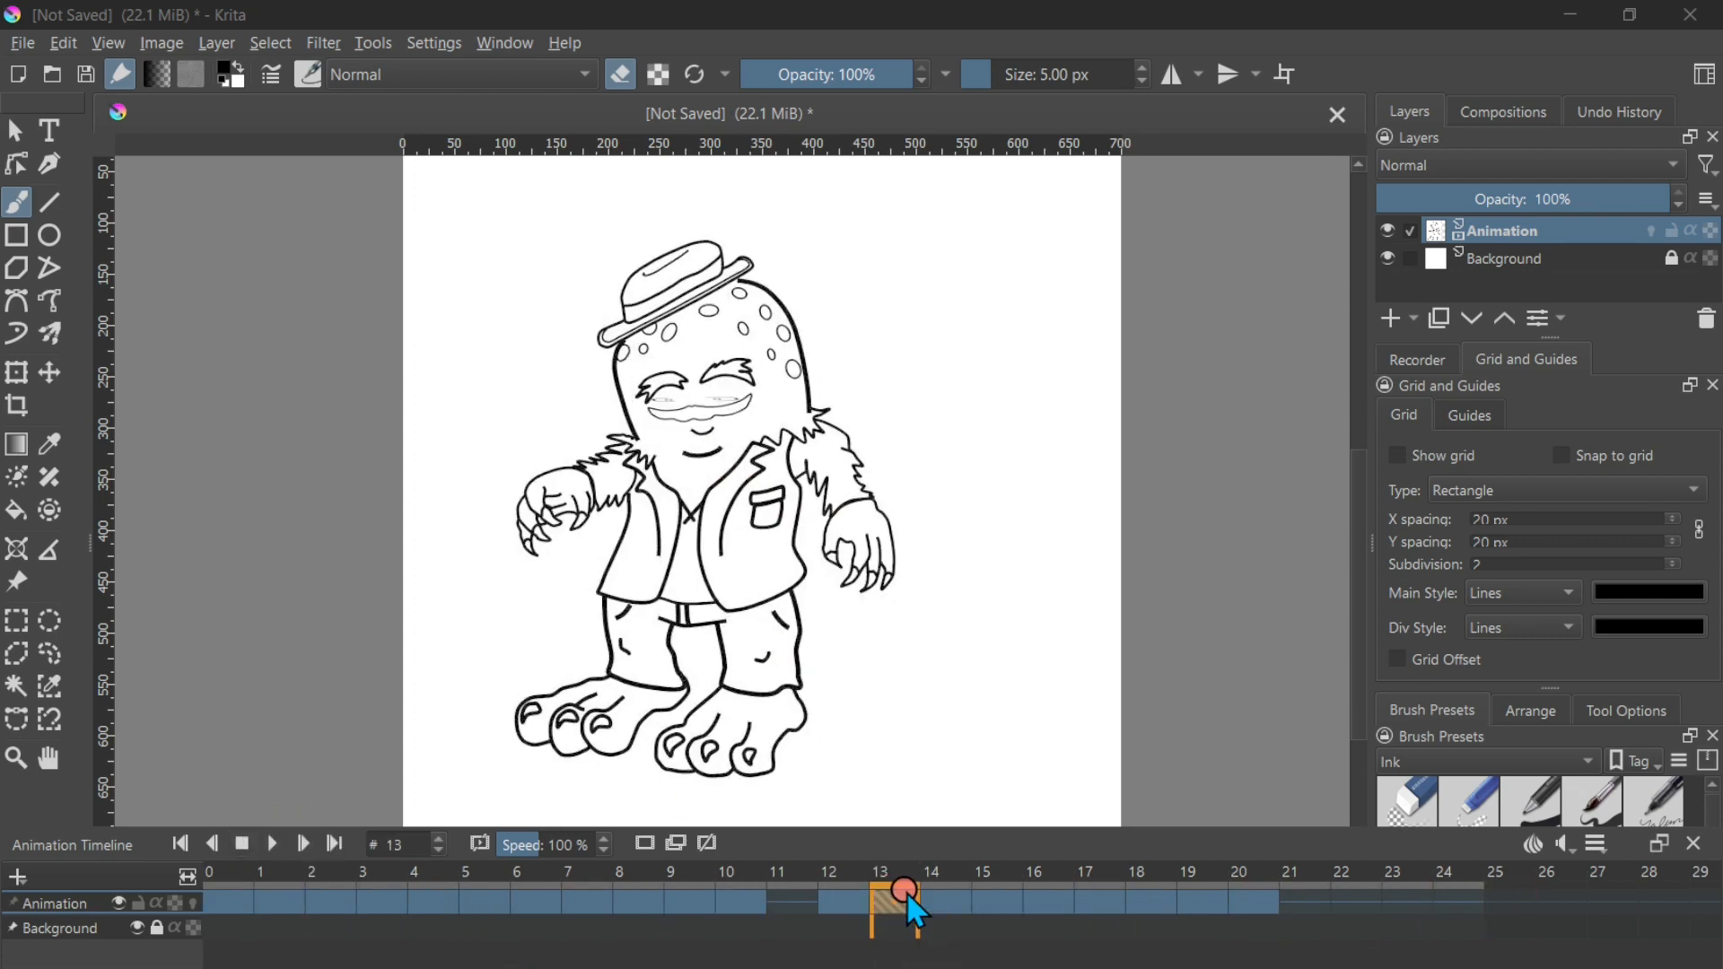
left_click(955, 889)
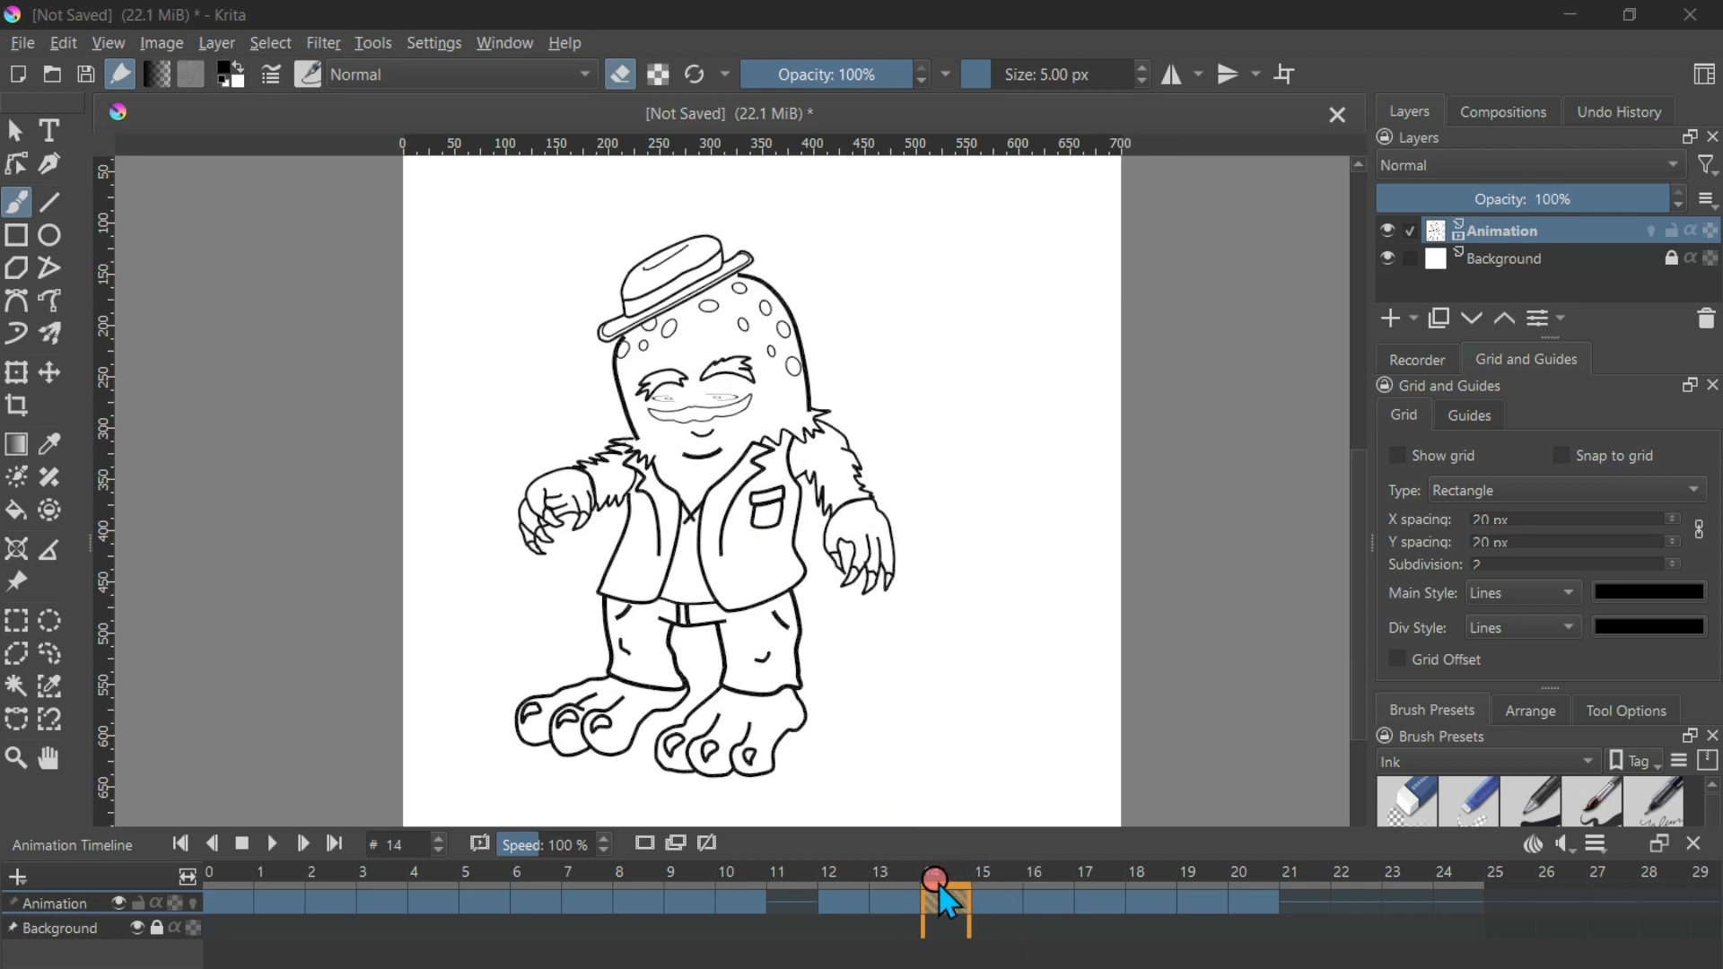
left_click(908, 896)
left_click(849, 893)
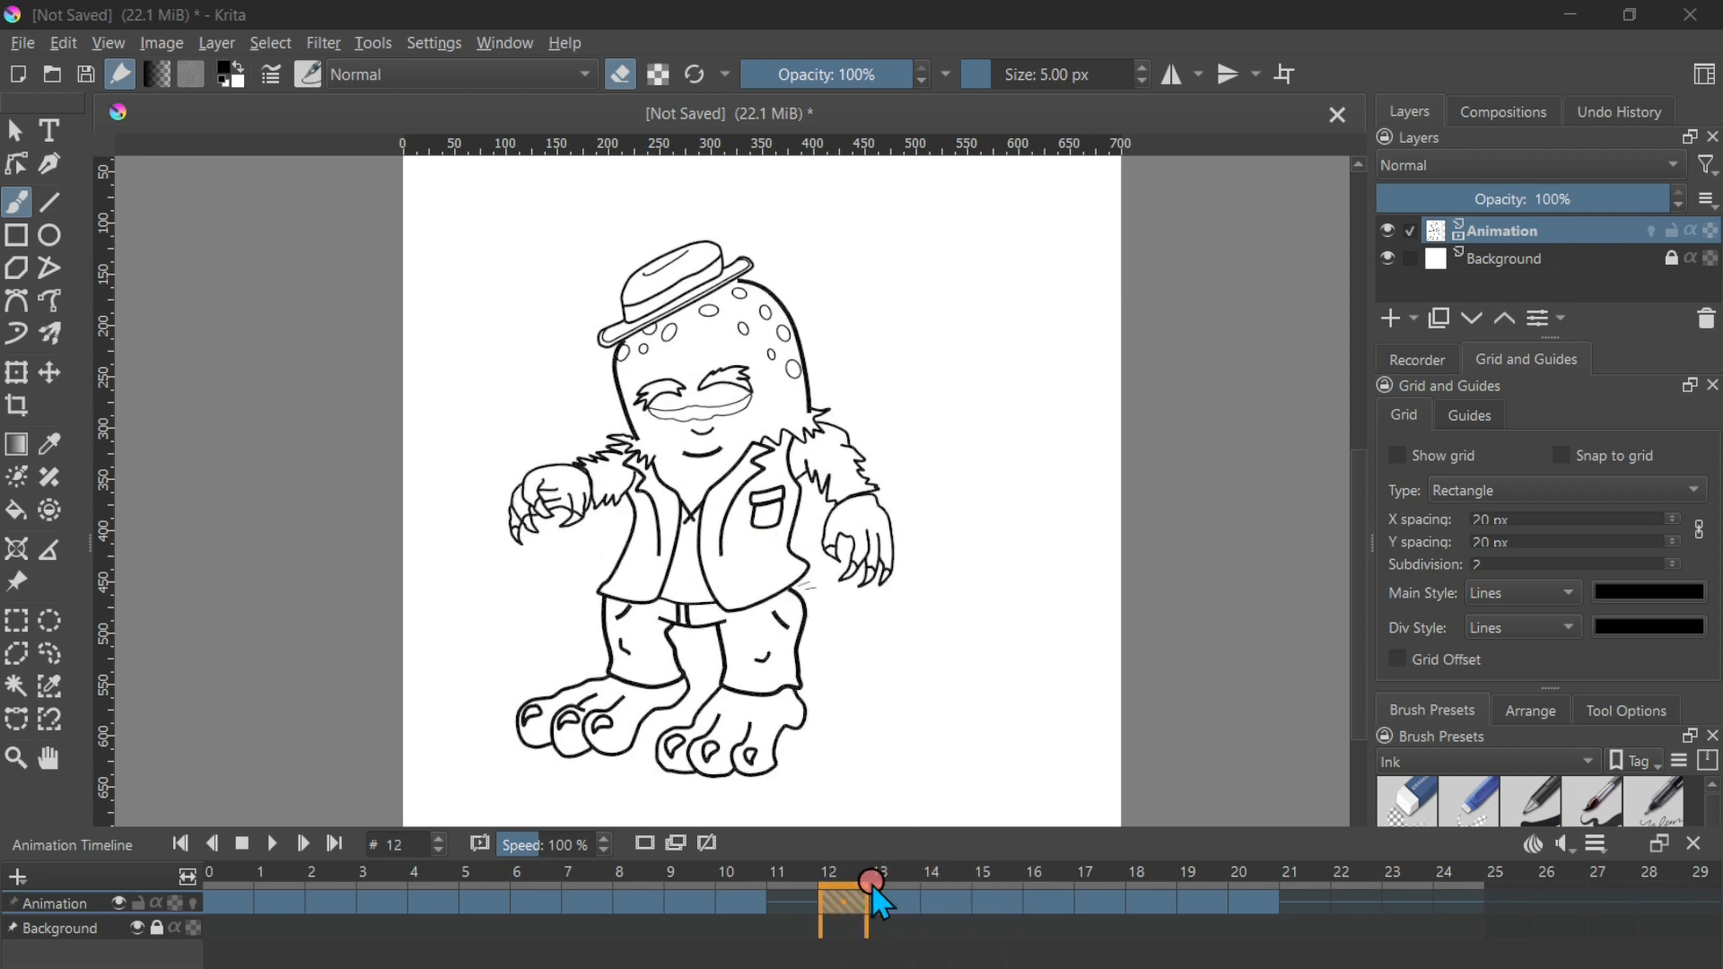
left_click(889, 888)
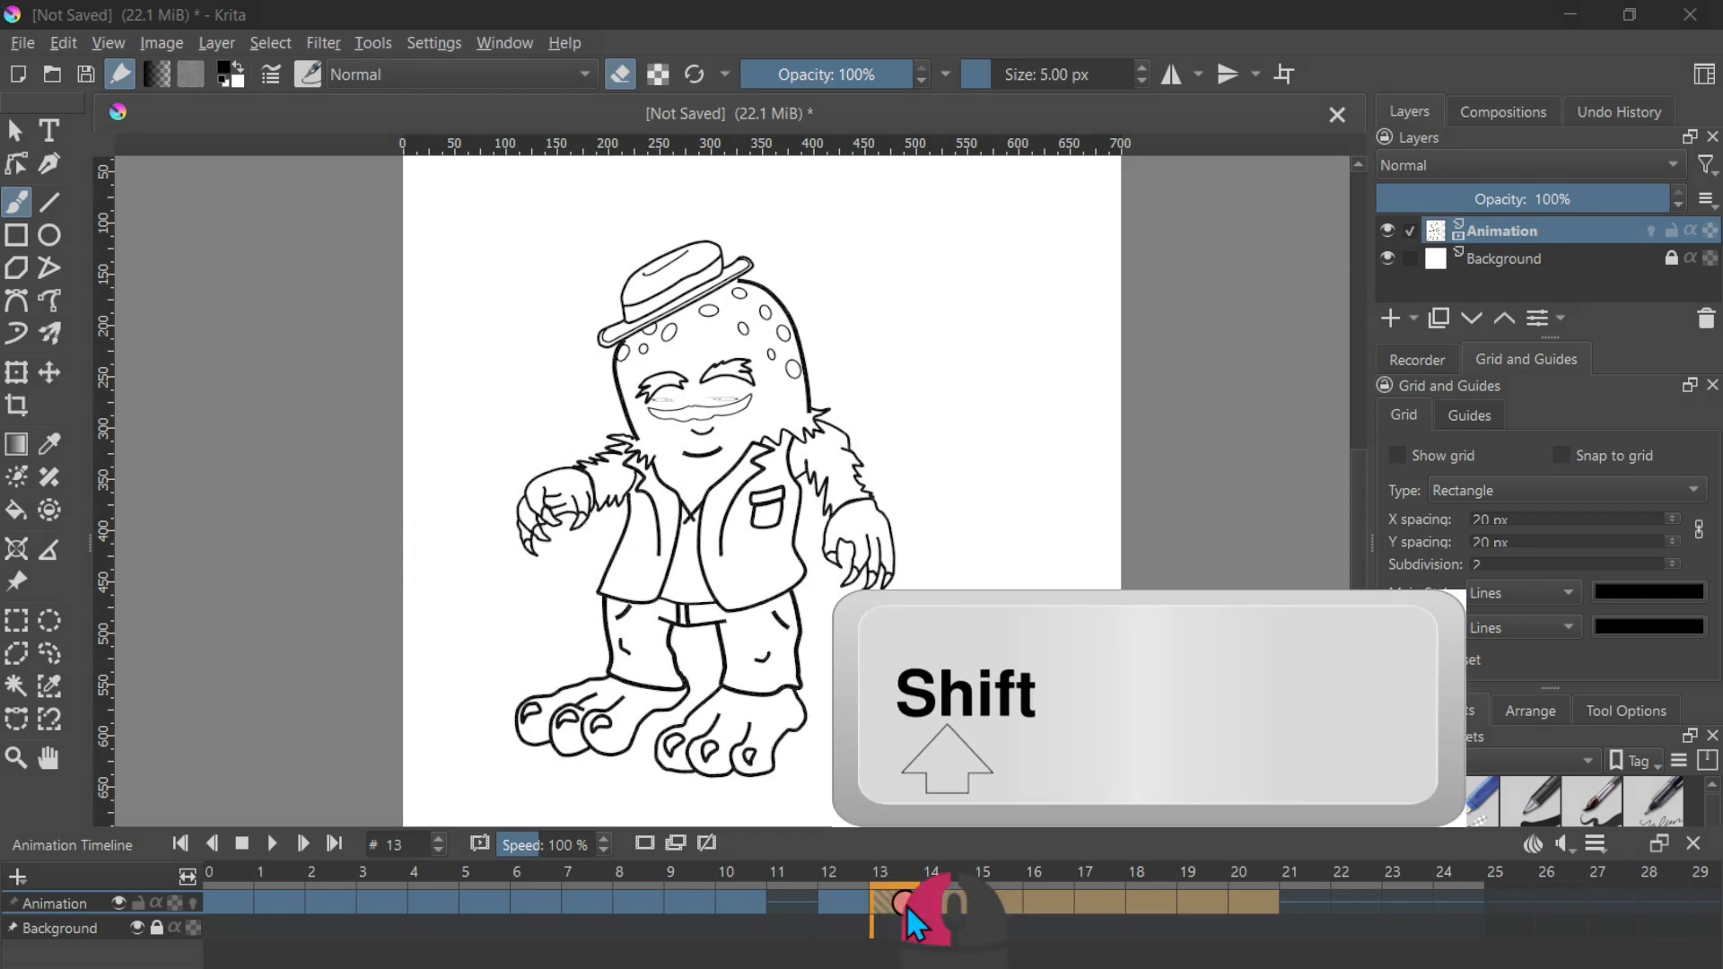
left_click_drag(906, 905, 955, 903)
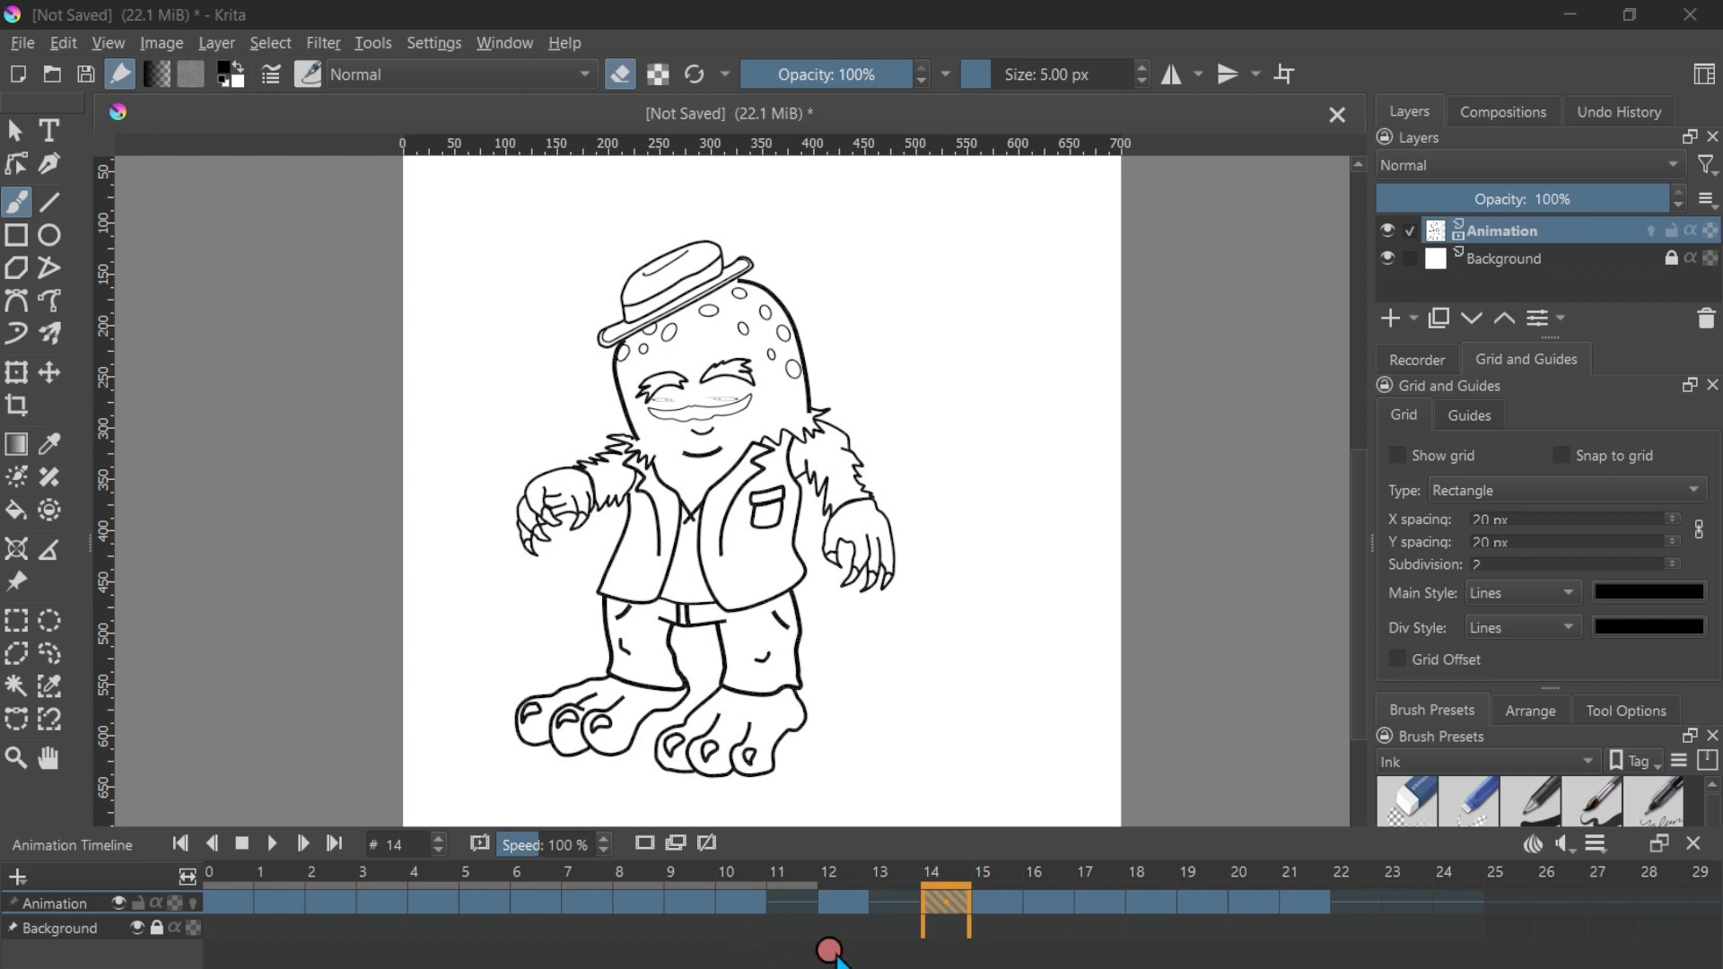
left_click(231, 871)
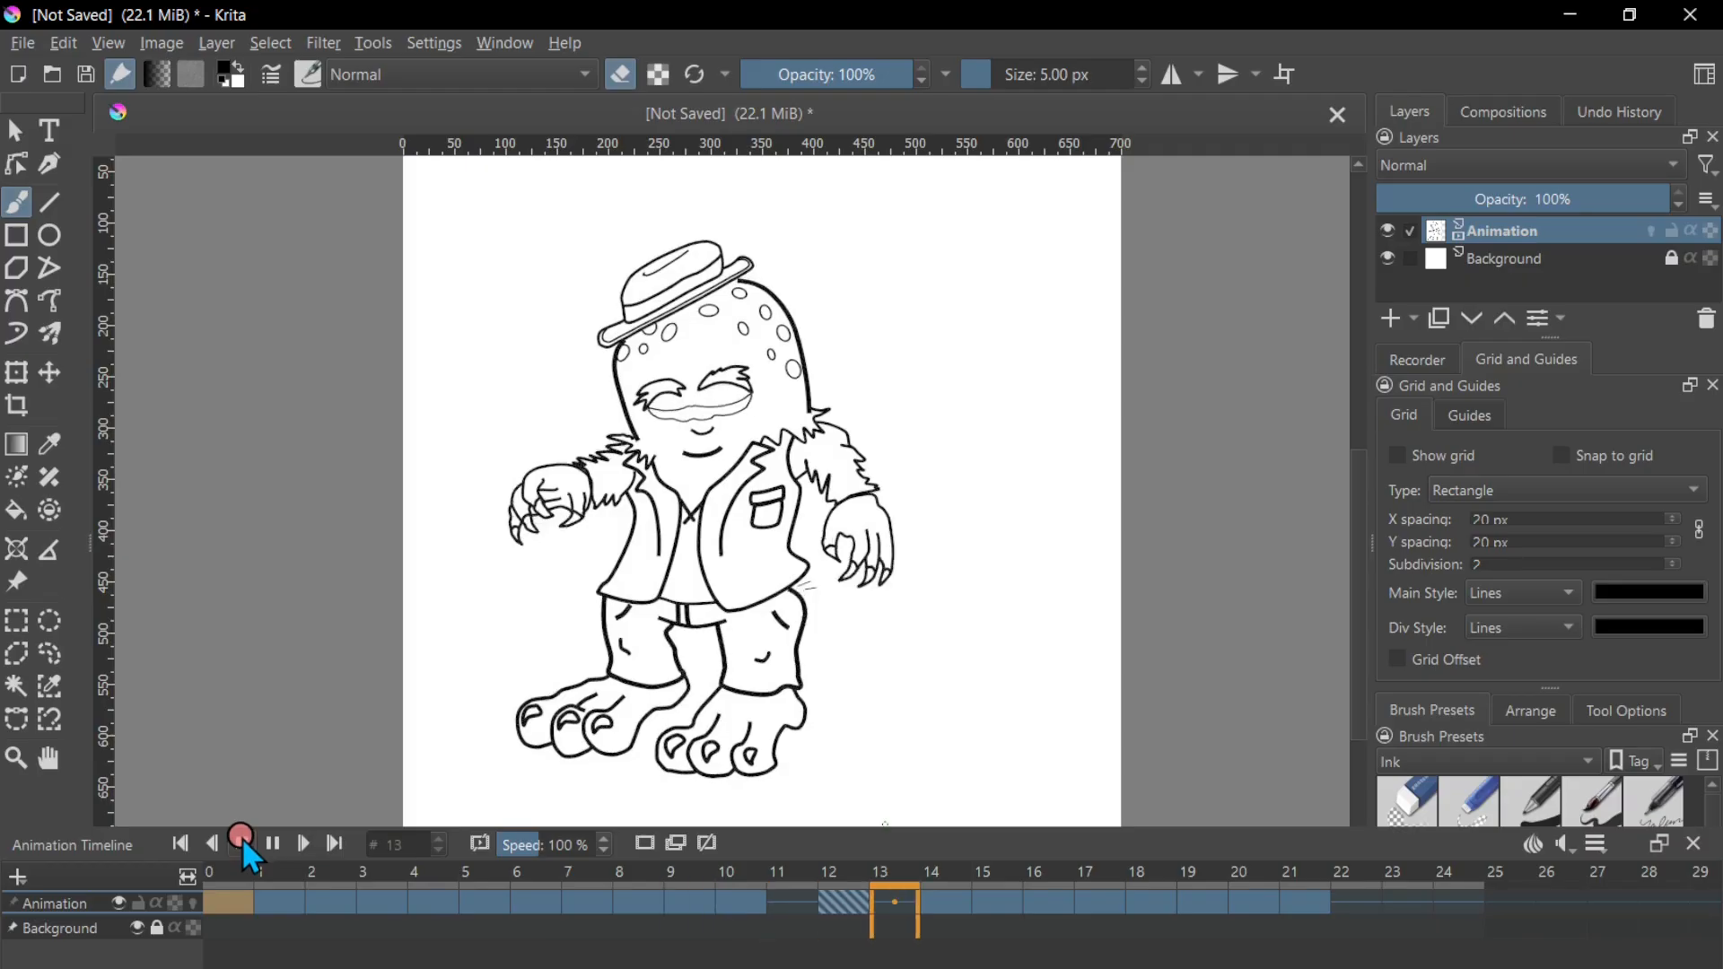
- Shift the Animation layer's keyframes so the one-frame gap moves from frame 13 to frame 17, and preview the animation
left_click(947, 902)
left_click(1329, 901, "shift")
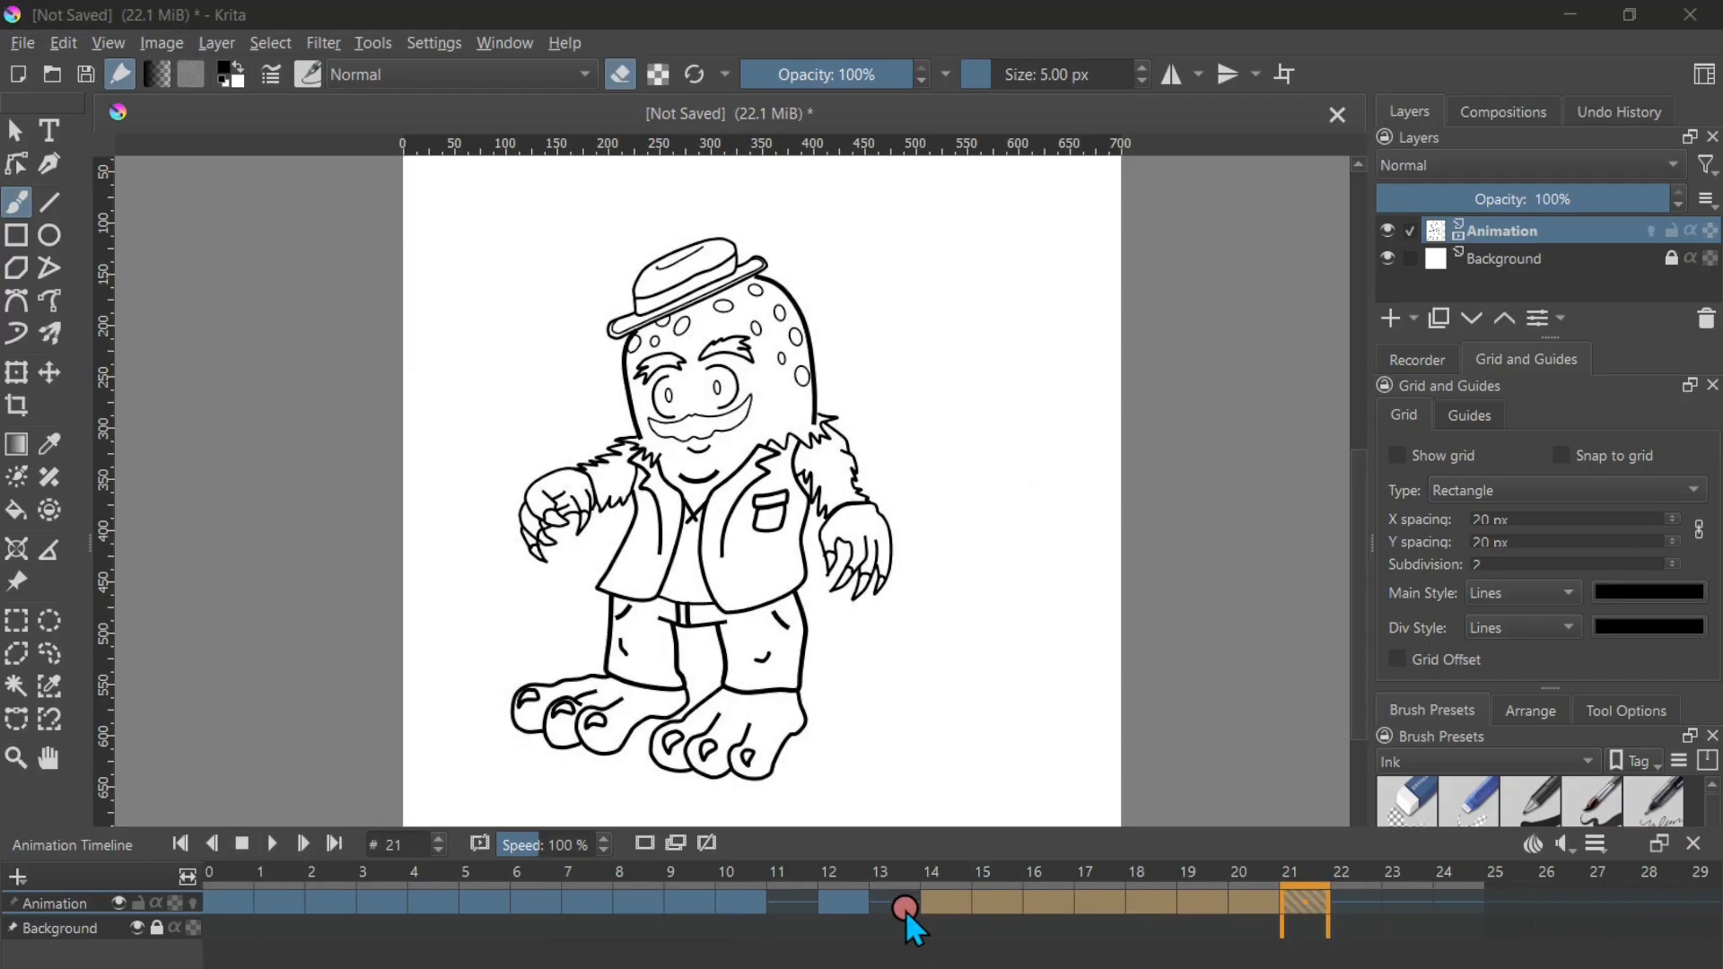
left_click_drag(955, 906, 1159, 911)
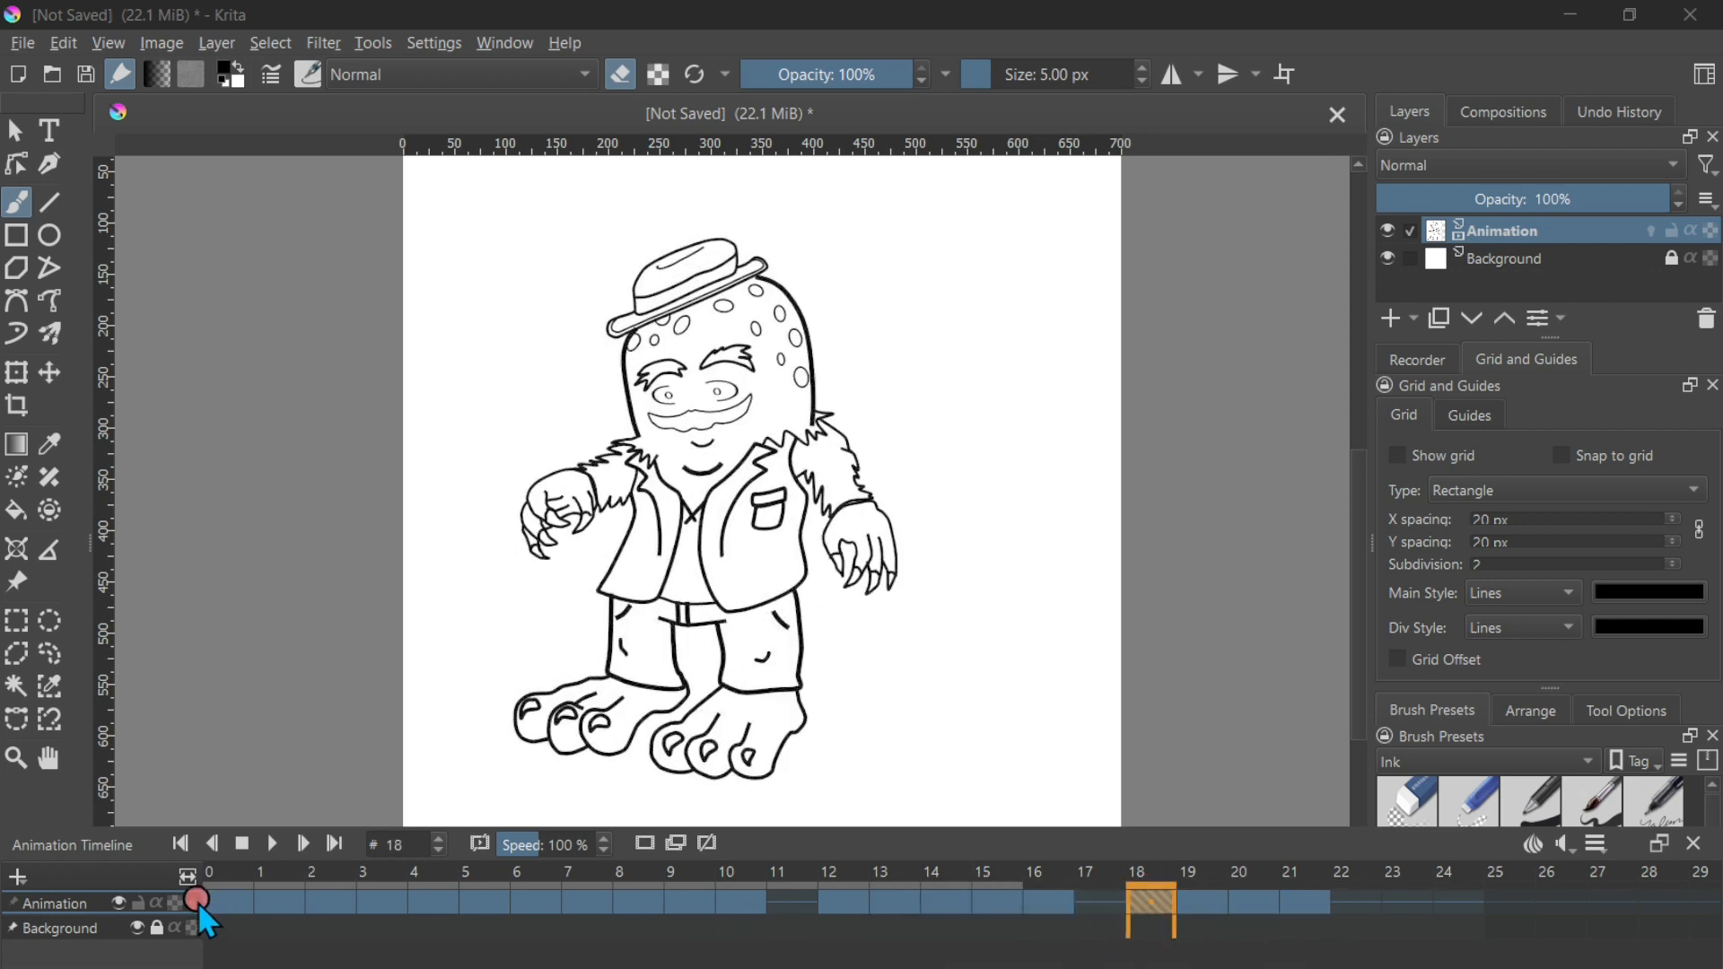
left_click(226, 882)
left_click(280, 840)
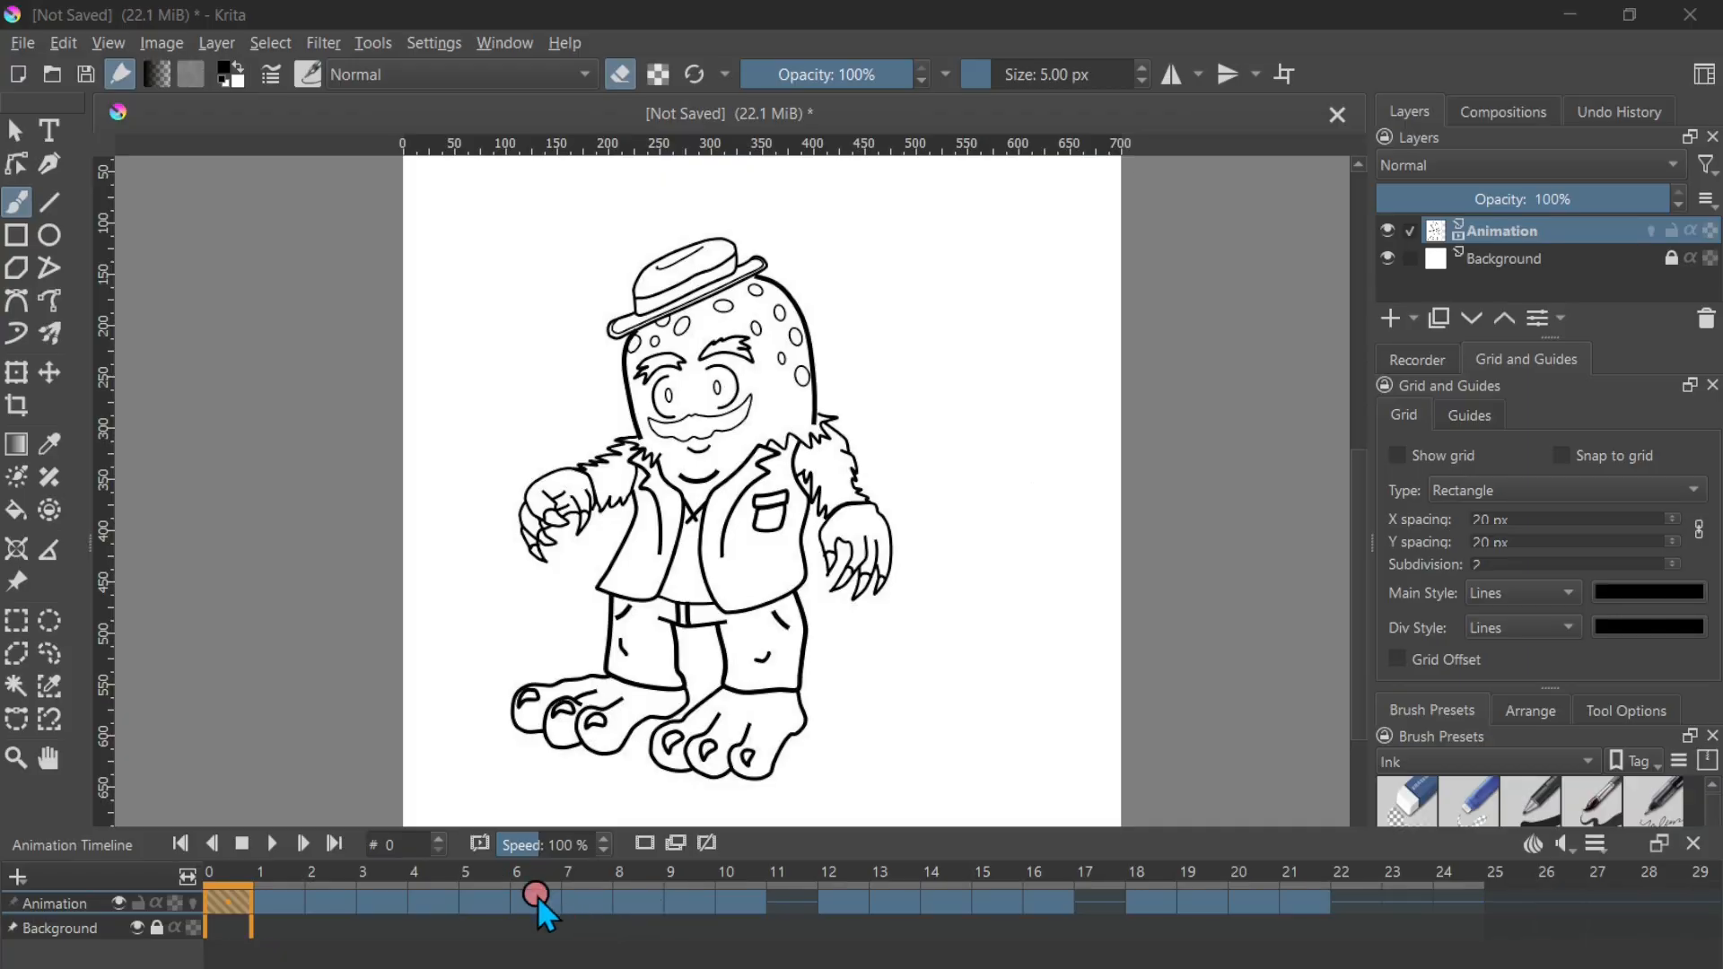
- Add a new paint layer above the Animation layer from the timeline
left_click(645, 906)
left_click(24, 877)
left_click(90, 761)
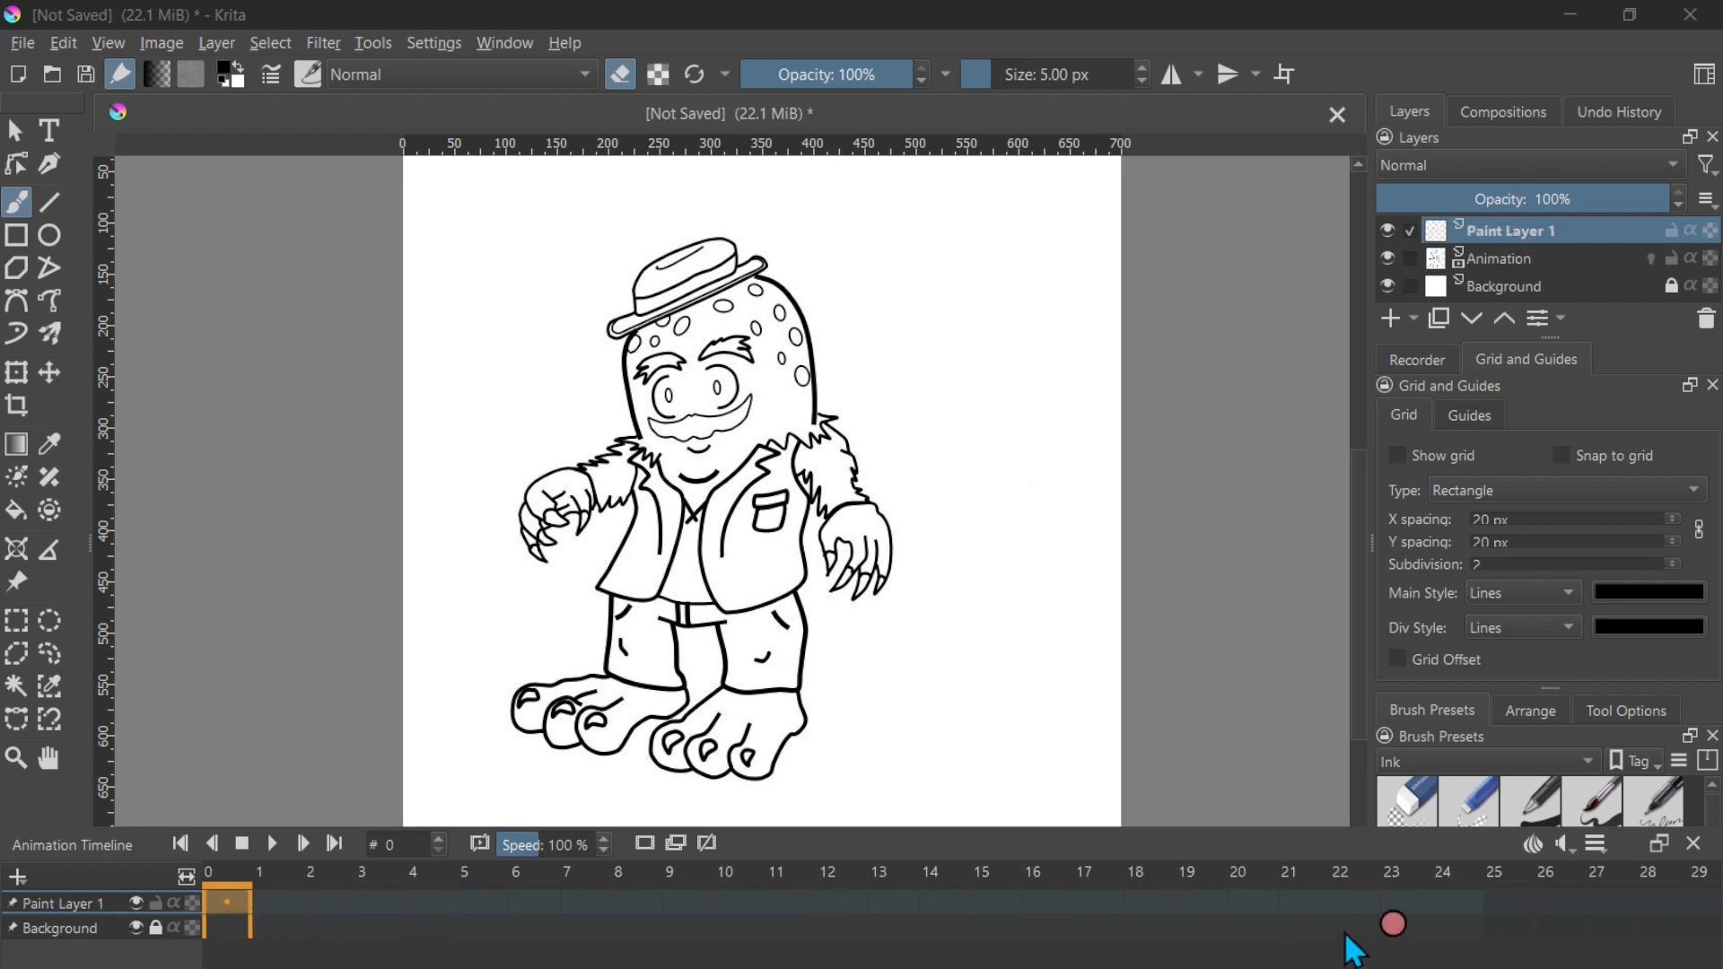
- Import the Quick sound file as the animation's audio and preview the playback with sound
left_click(1563, 845)
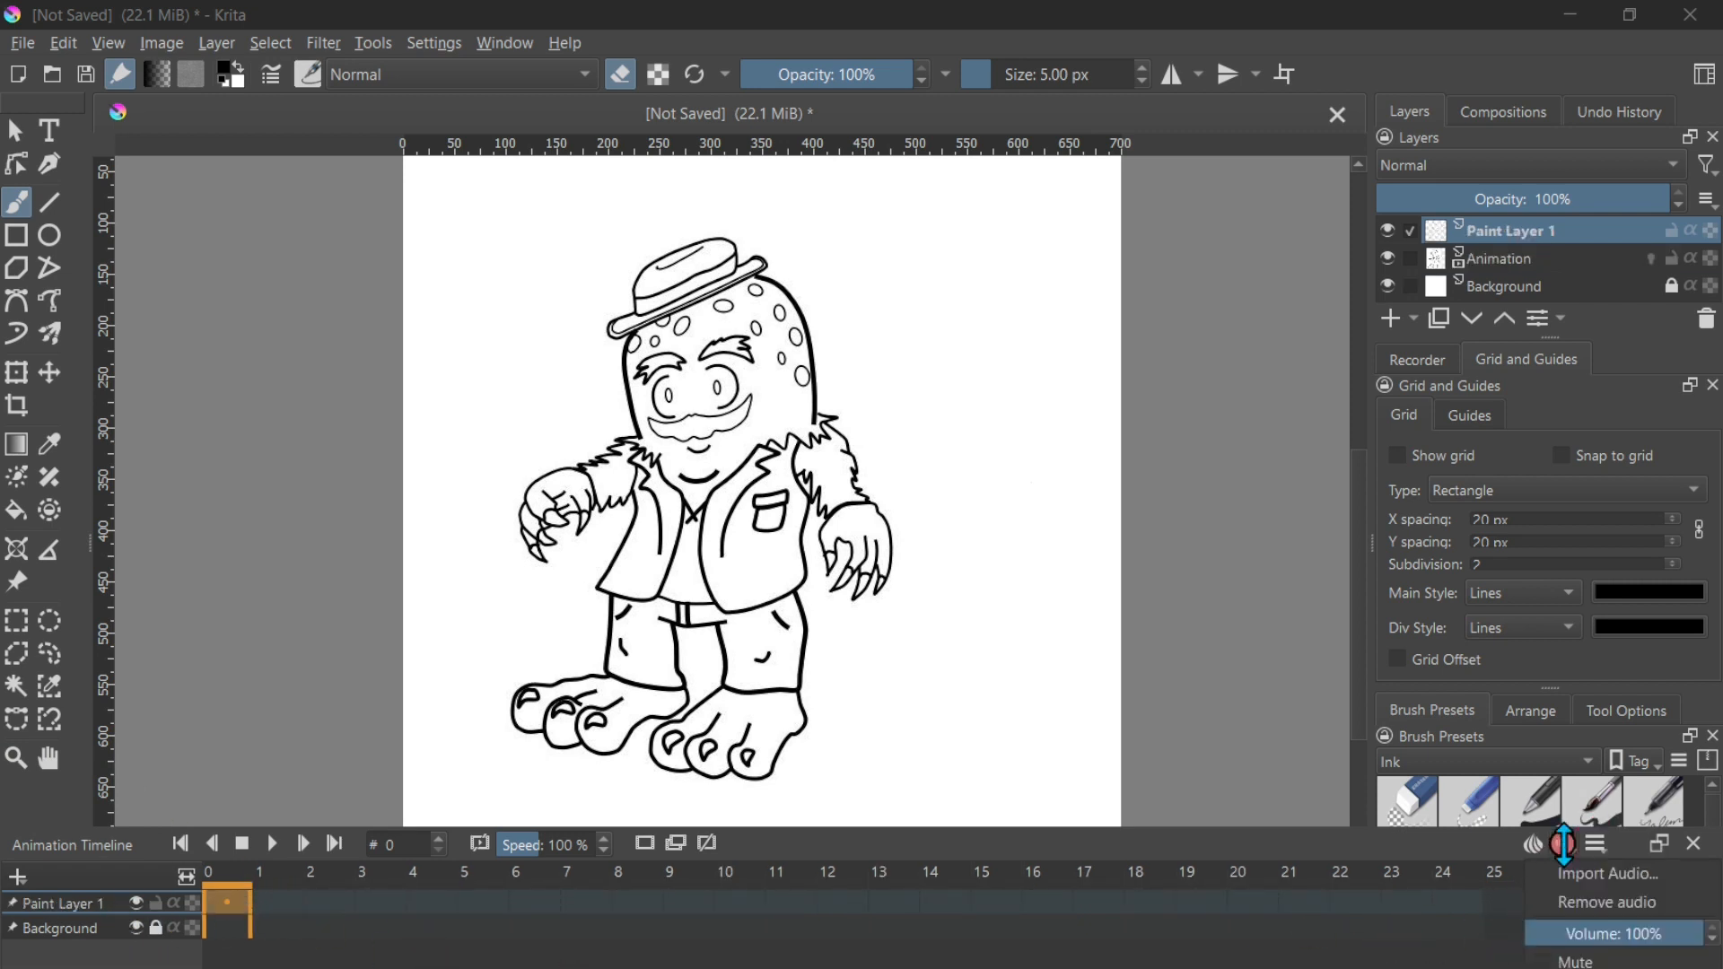
left_click(1585, 880)
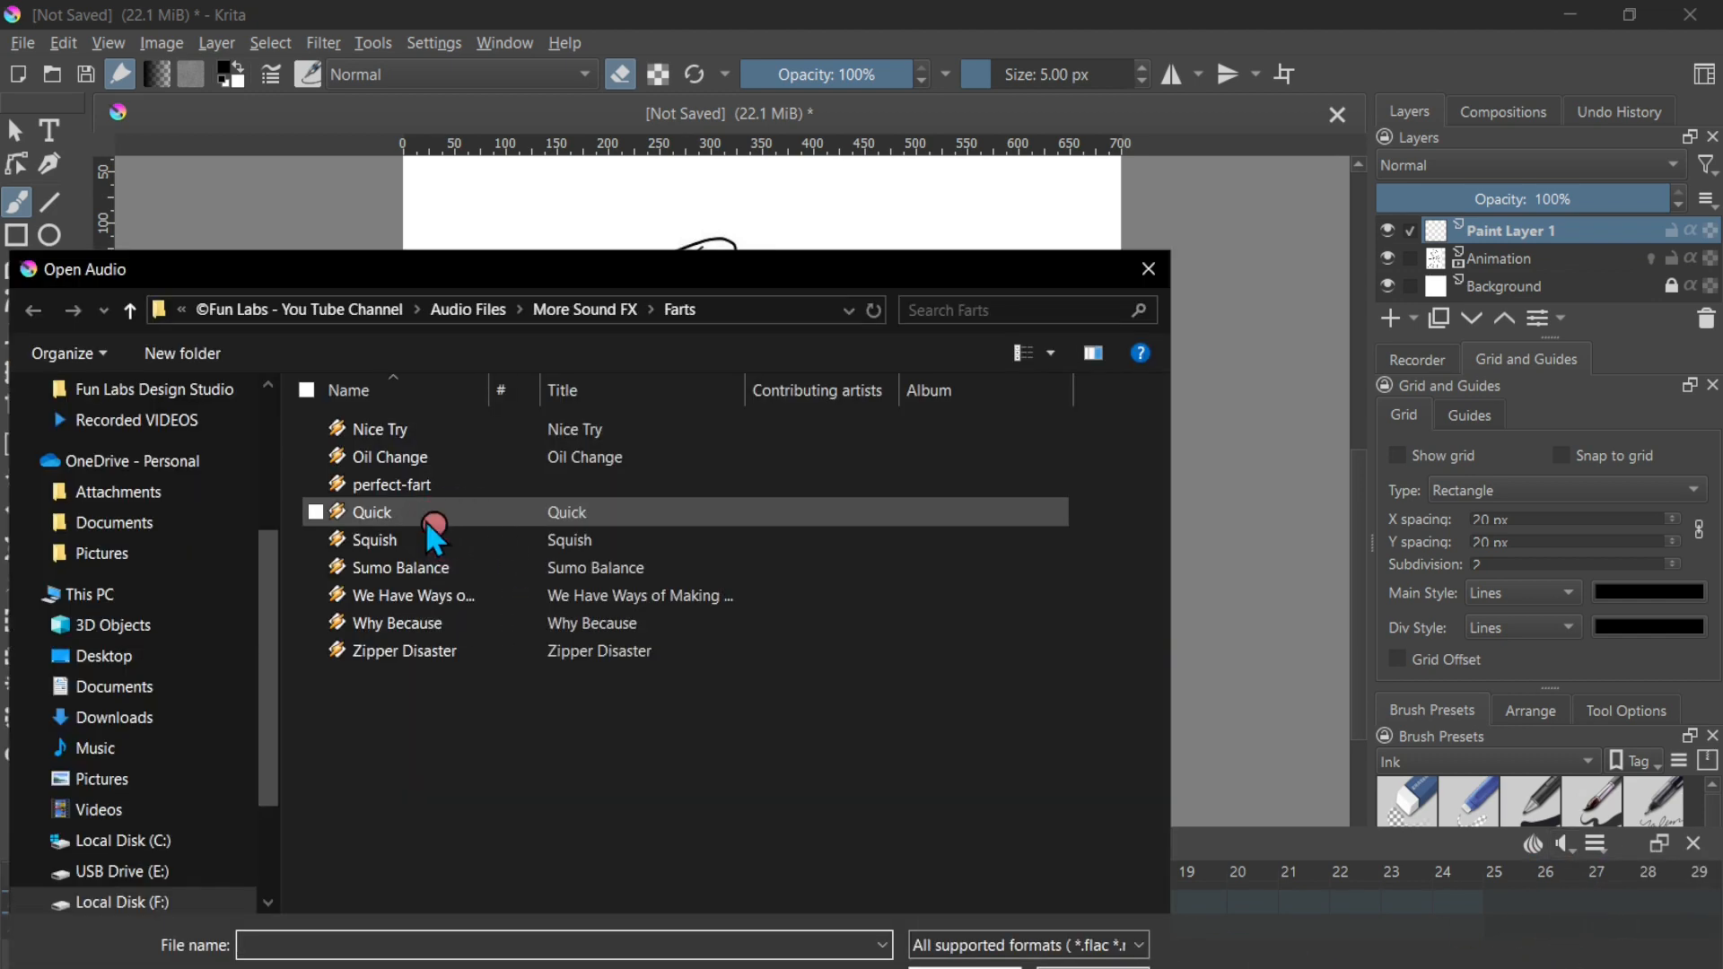
left_click(426, 513)
left_click(966, 968)
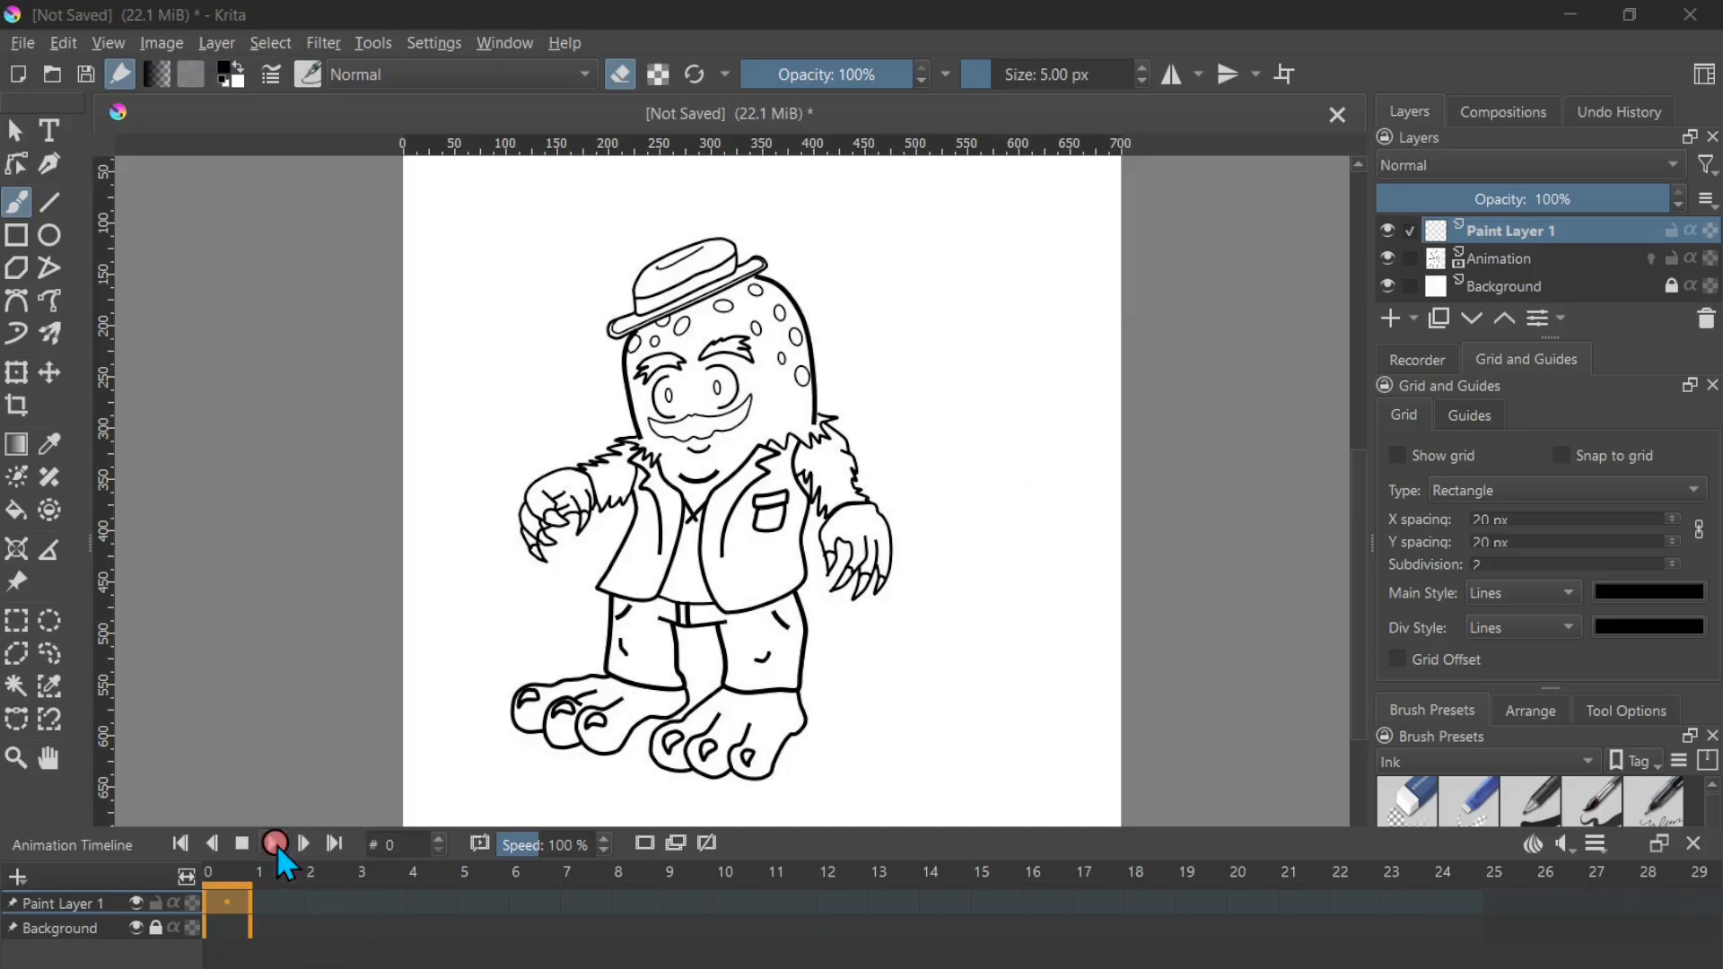
left_click(276, 844)
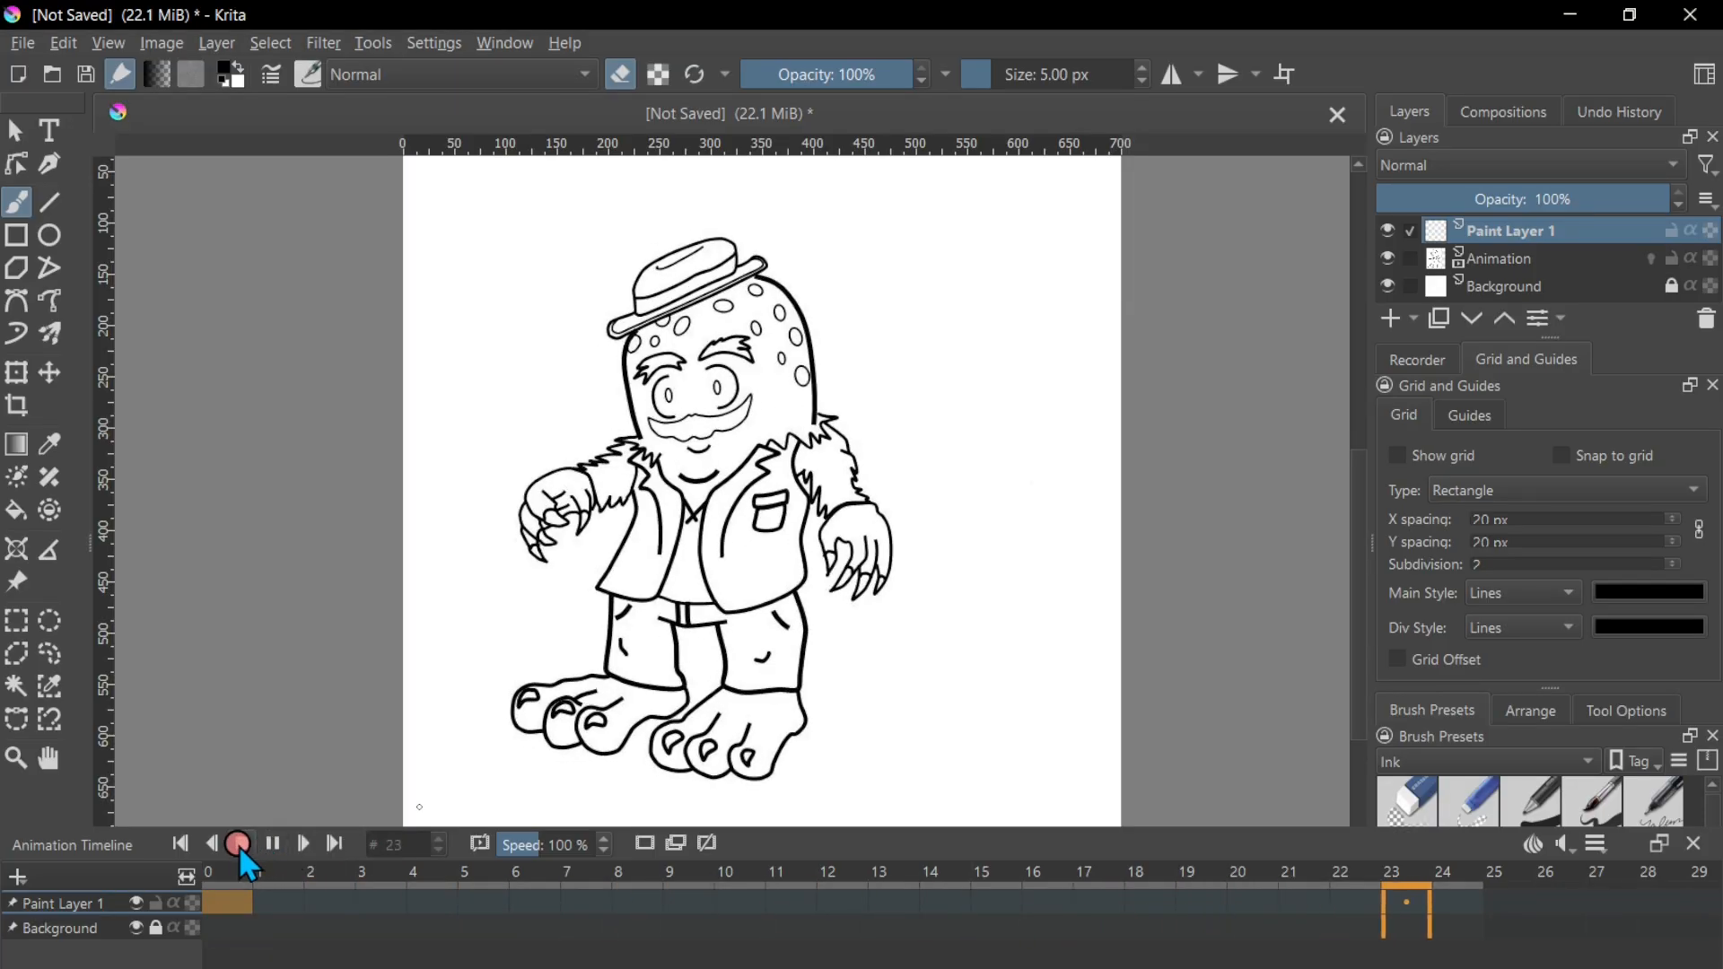
left_click(240, 845)
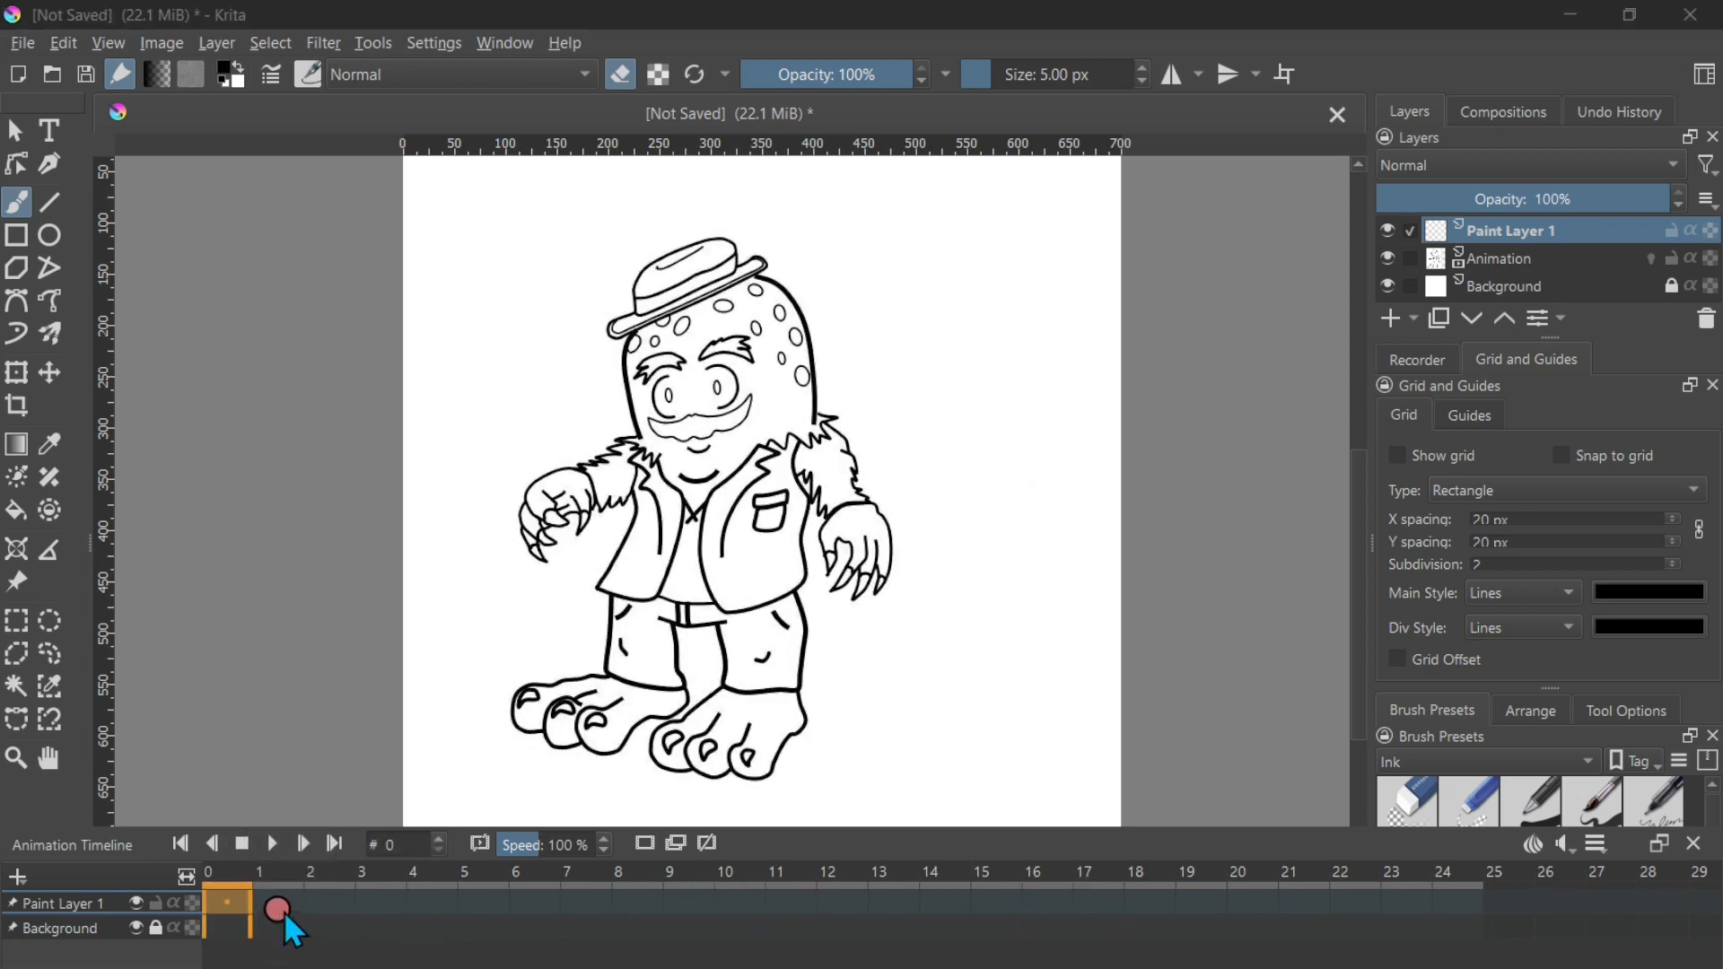
- Select across the first frames of the new paint layer on the timeline
left_click_drag(246, 907, 346, 912)
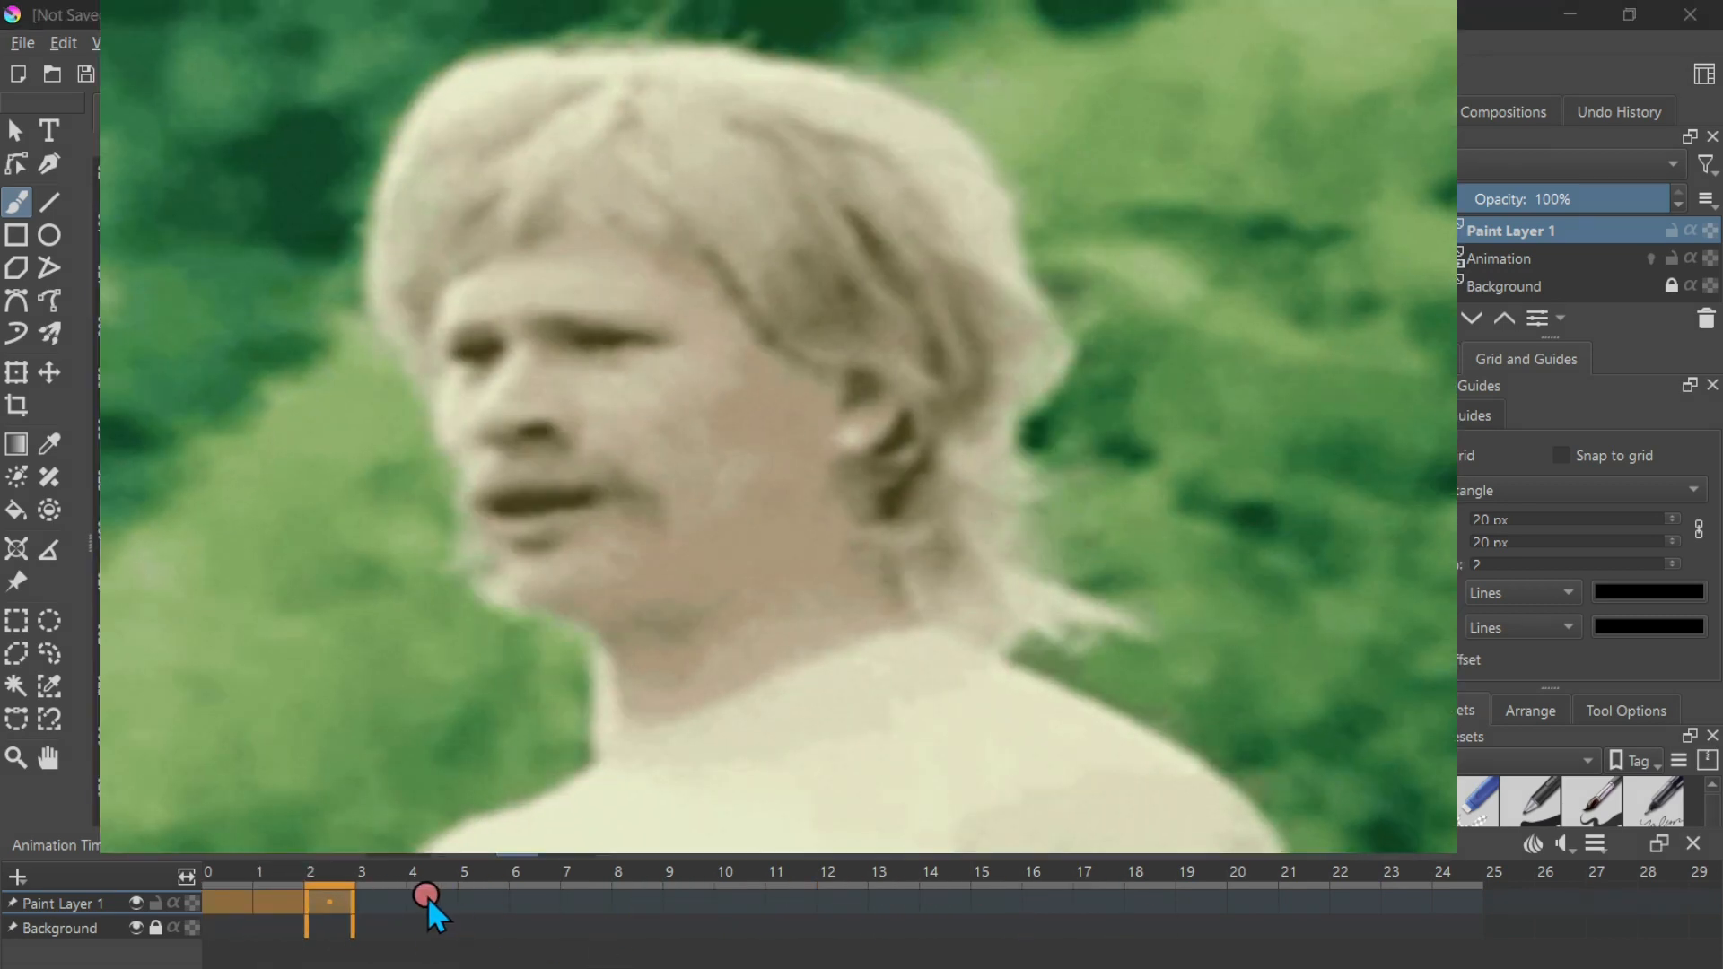
left_click(427, 900)
left_click(236, 908)
left_click_drag(234, 906, 384, 897)
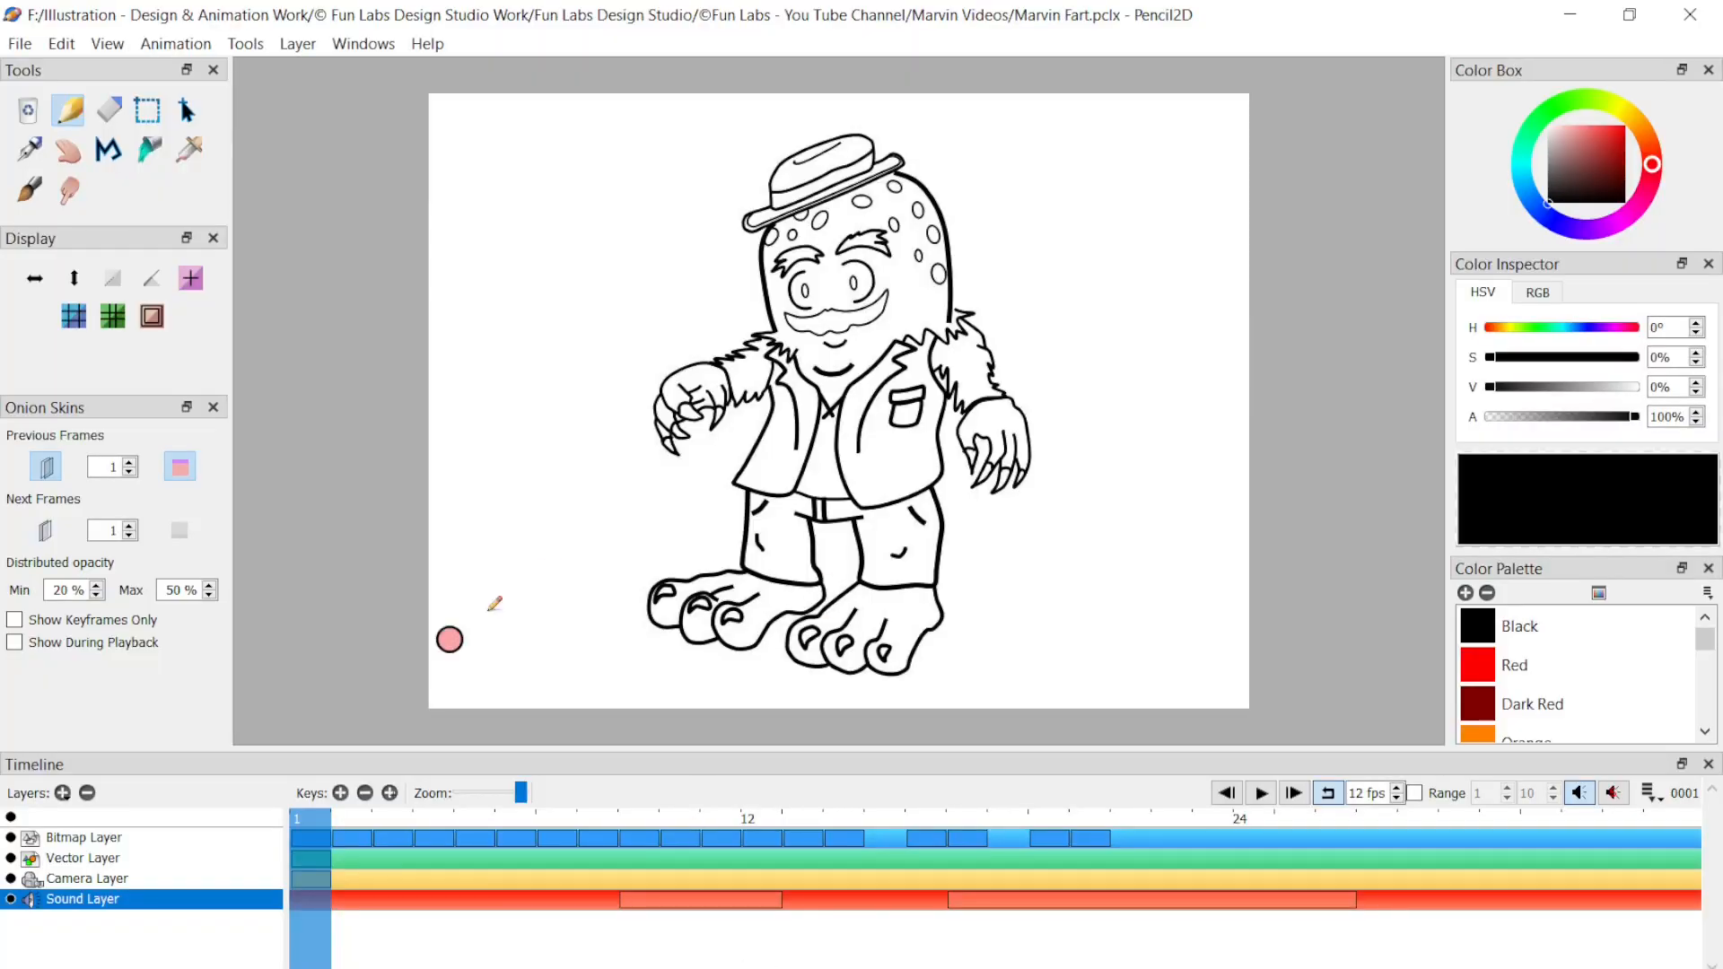
- Switch to the Marvin Fart project in Pencil2D and select each of the two sound clips on the Sound Layer
left_click(693, 905)
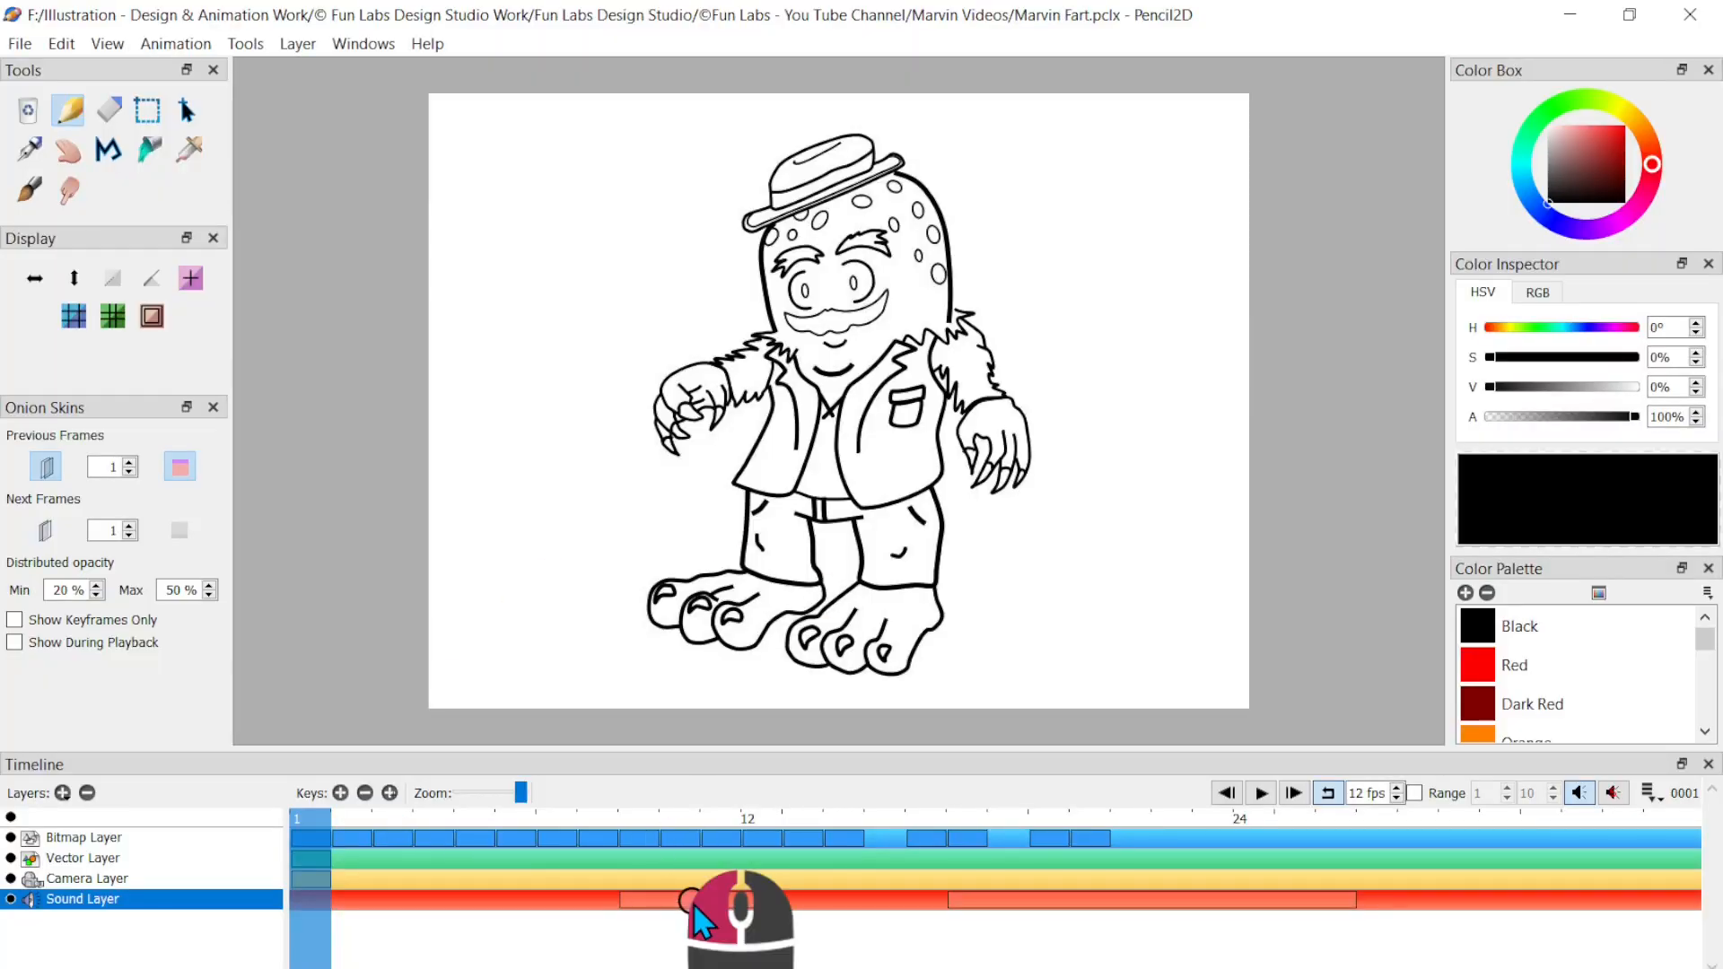
left_click(1122, 901)
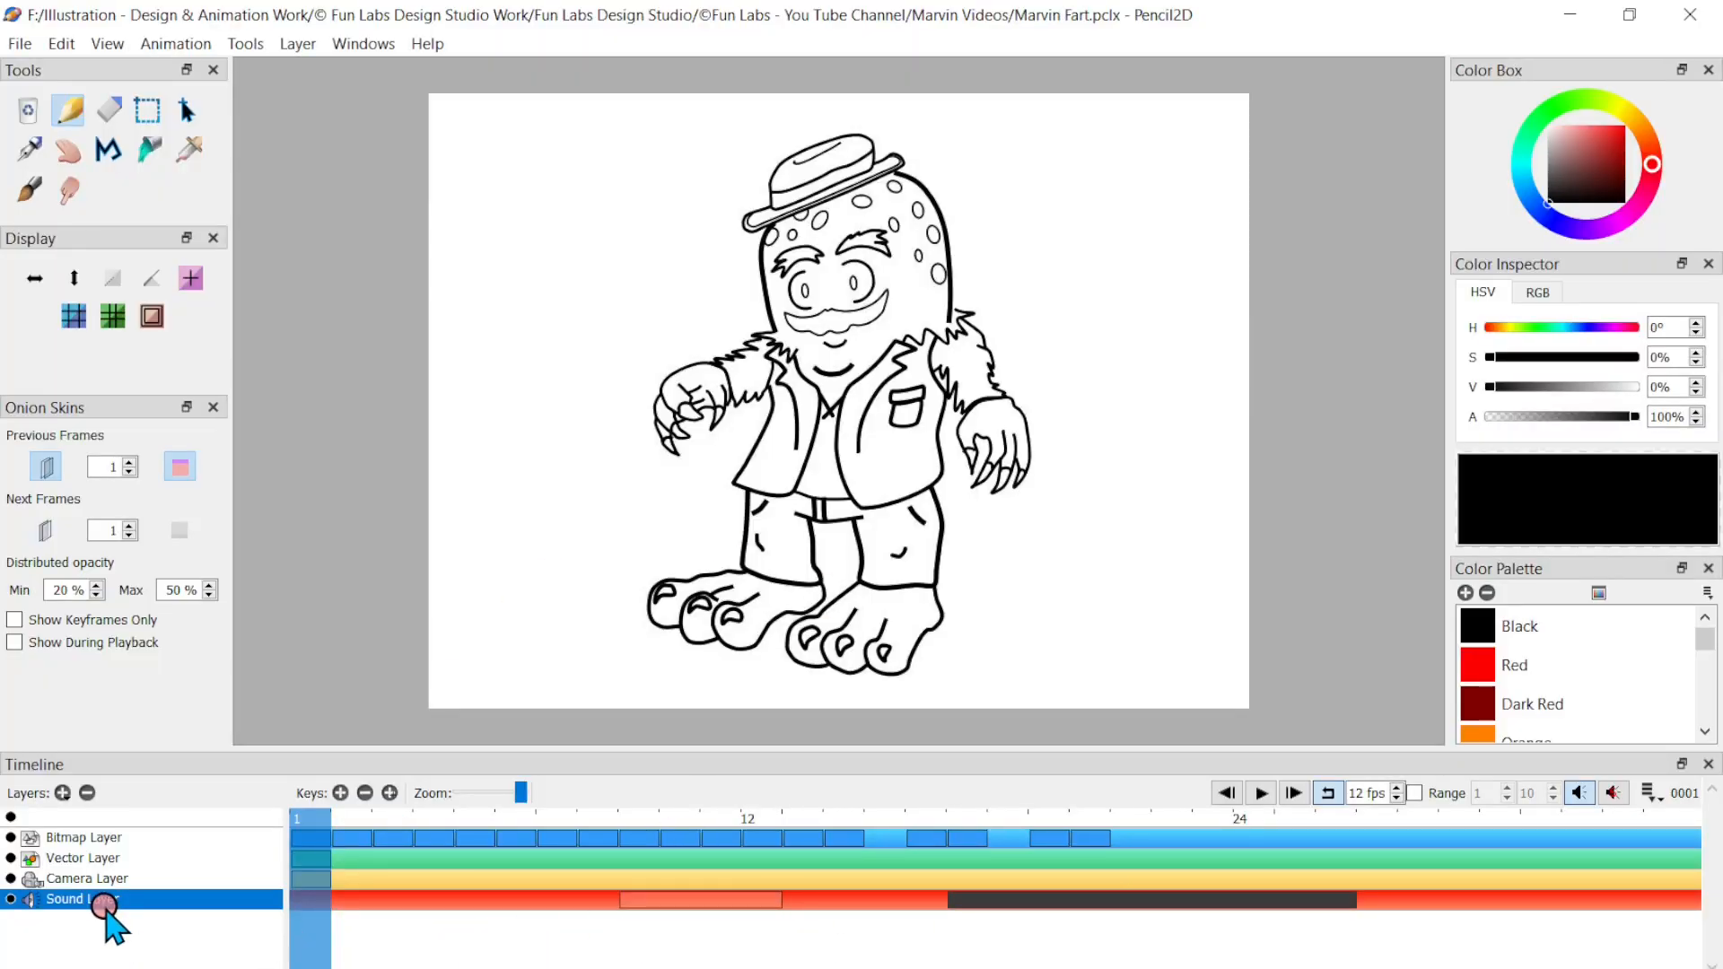